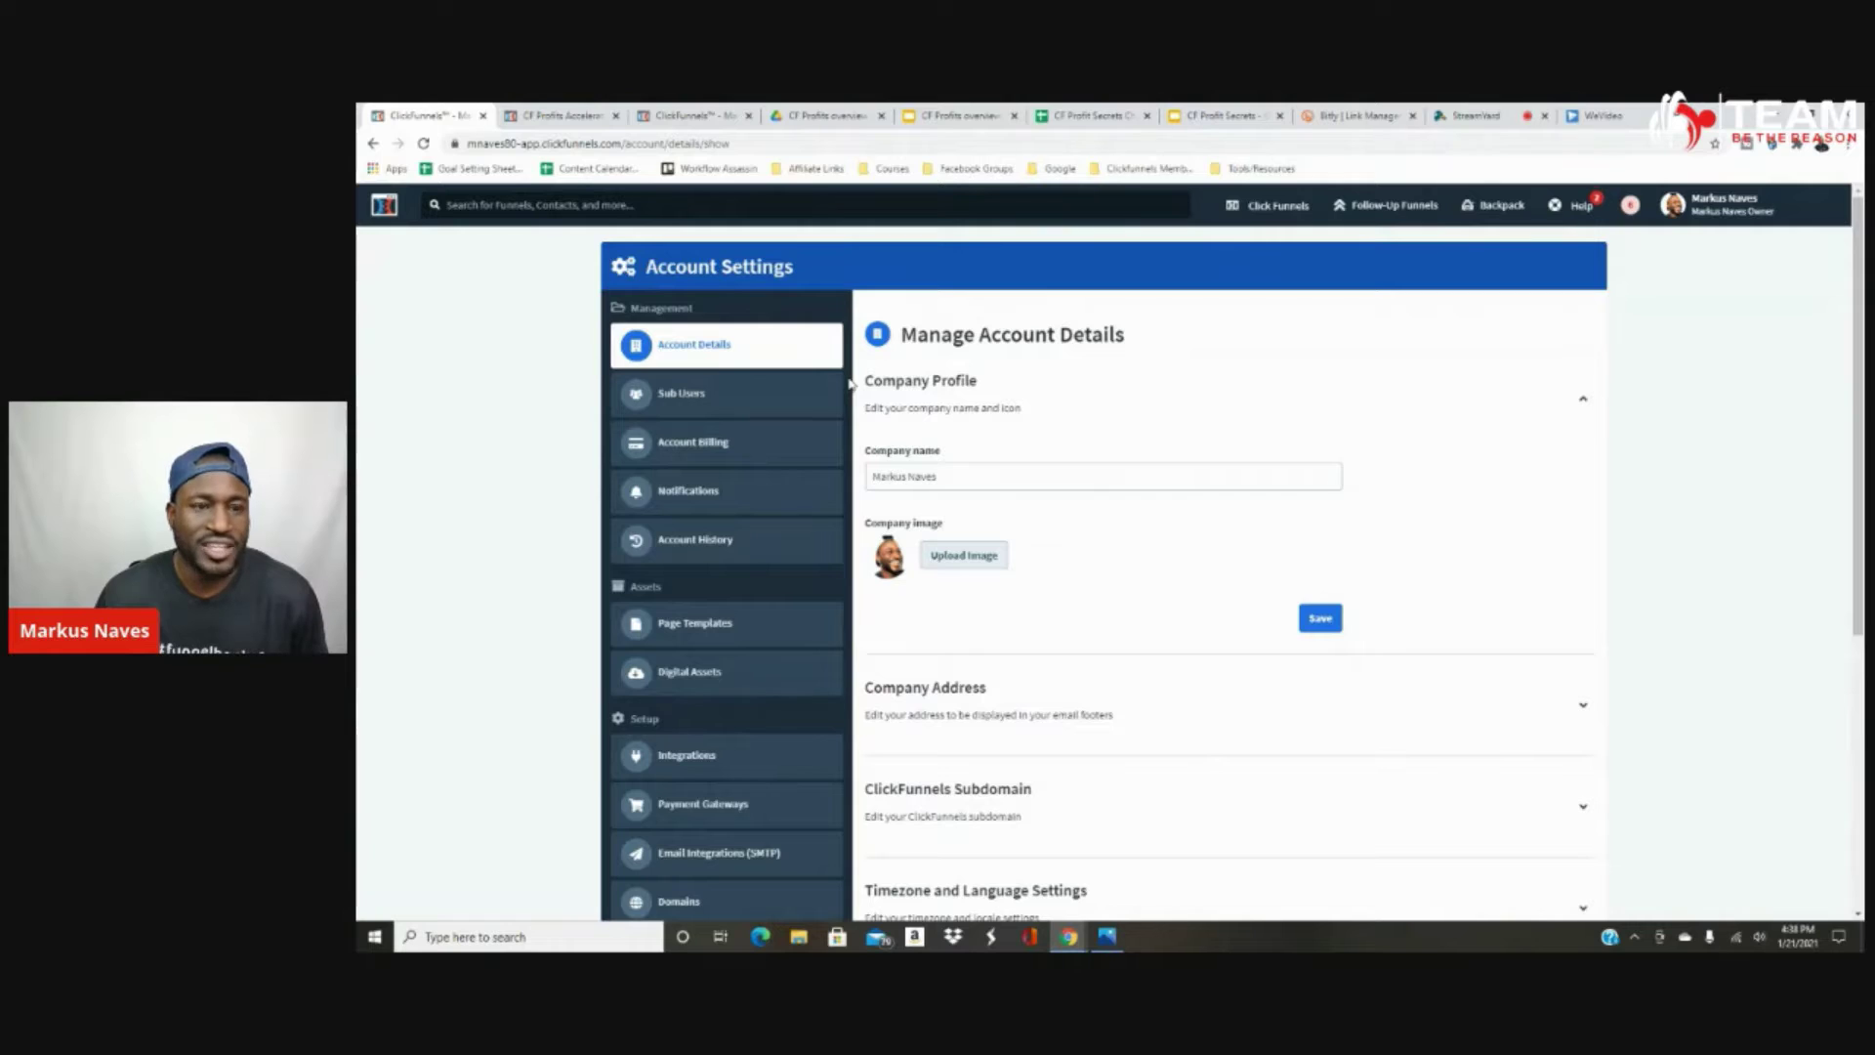
Go to Account Settings > Digital Assets and scroll through the uploaded images and PDFs.
click(1702, 207)
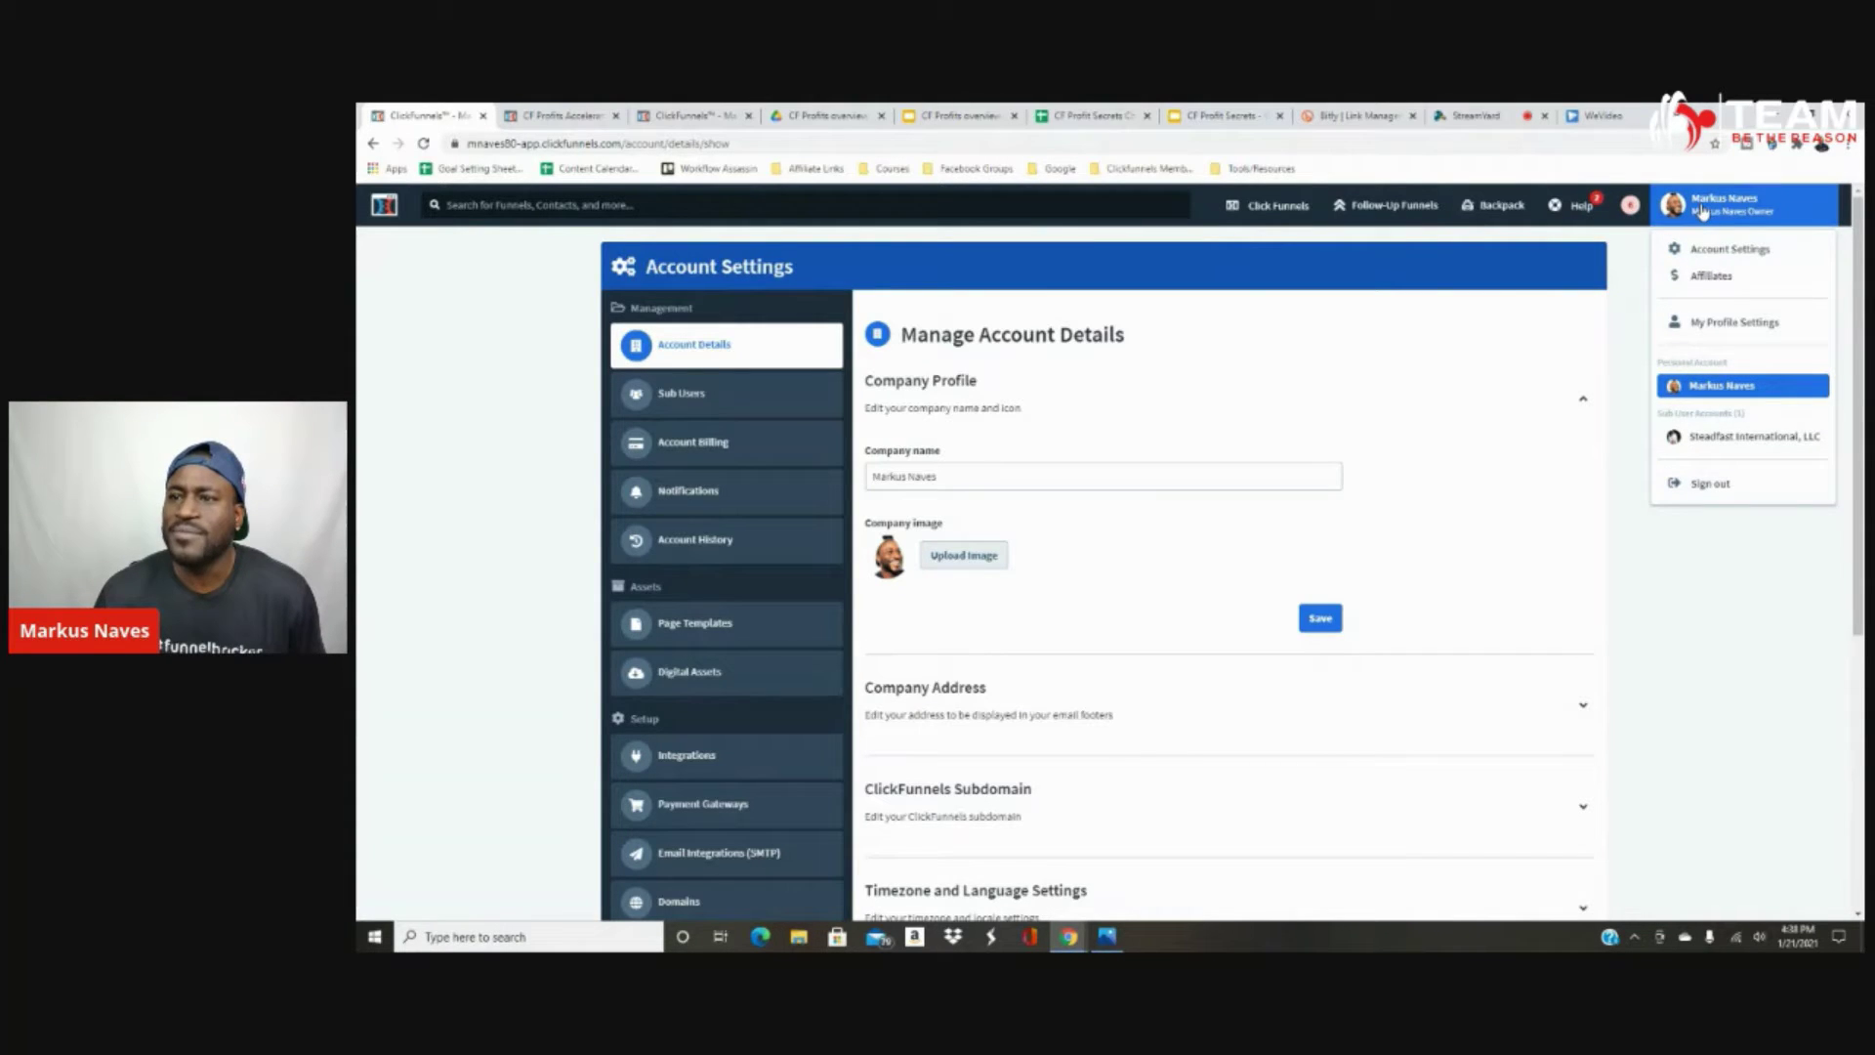
click(1708, 256)
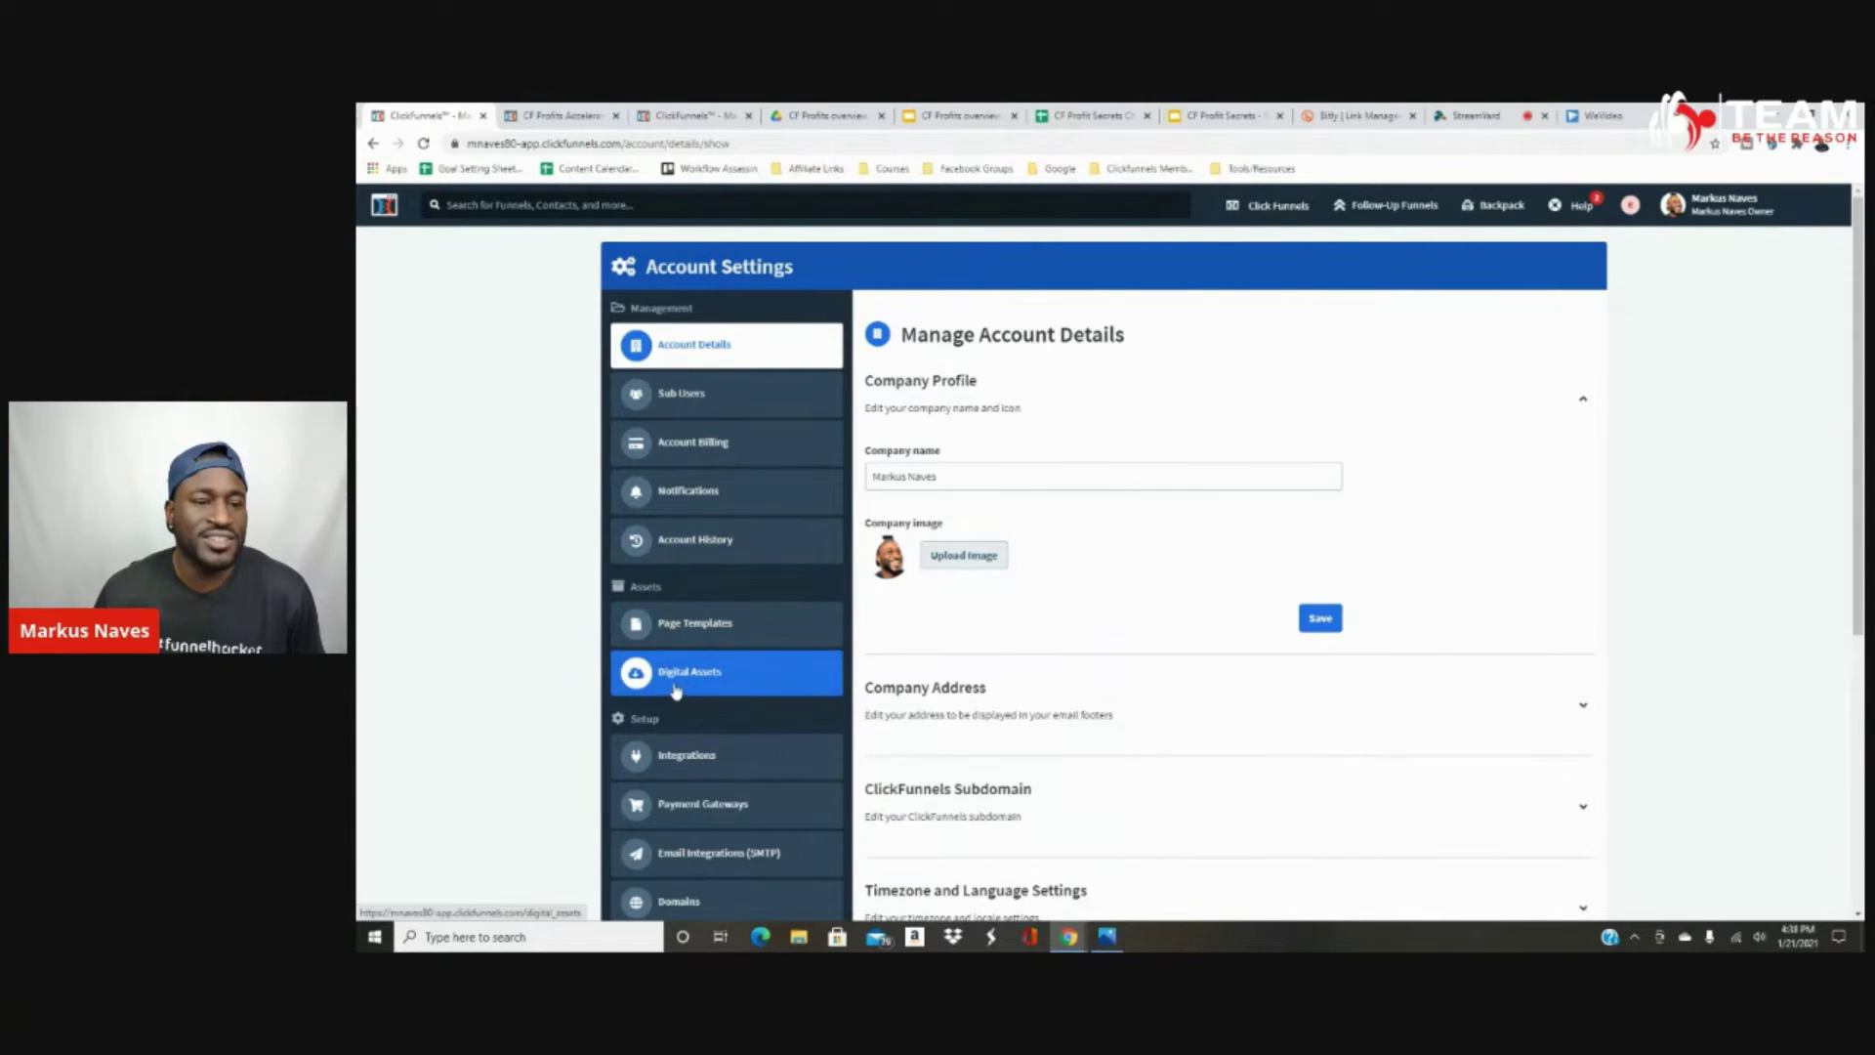
click(688, 688)
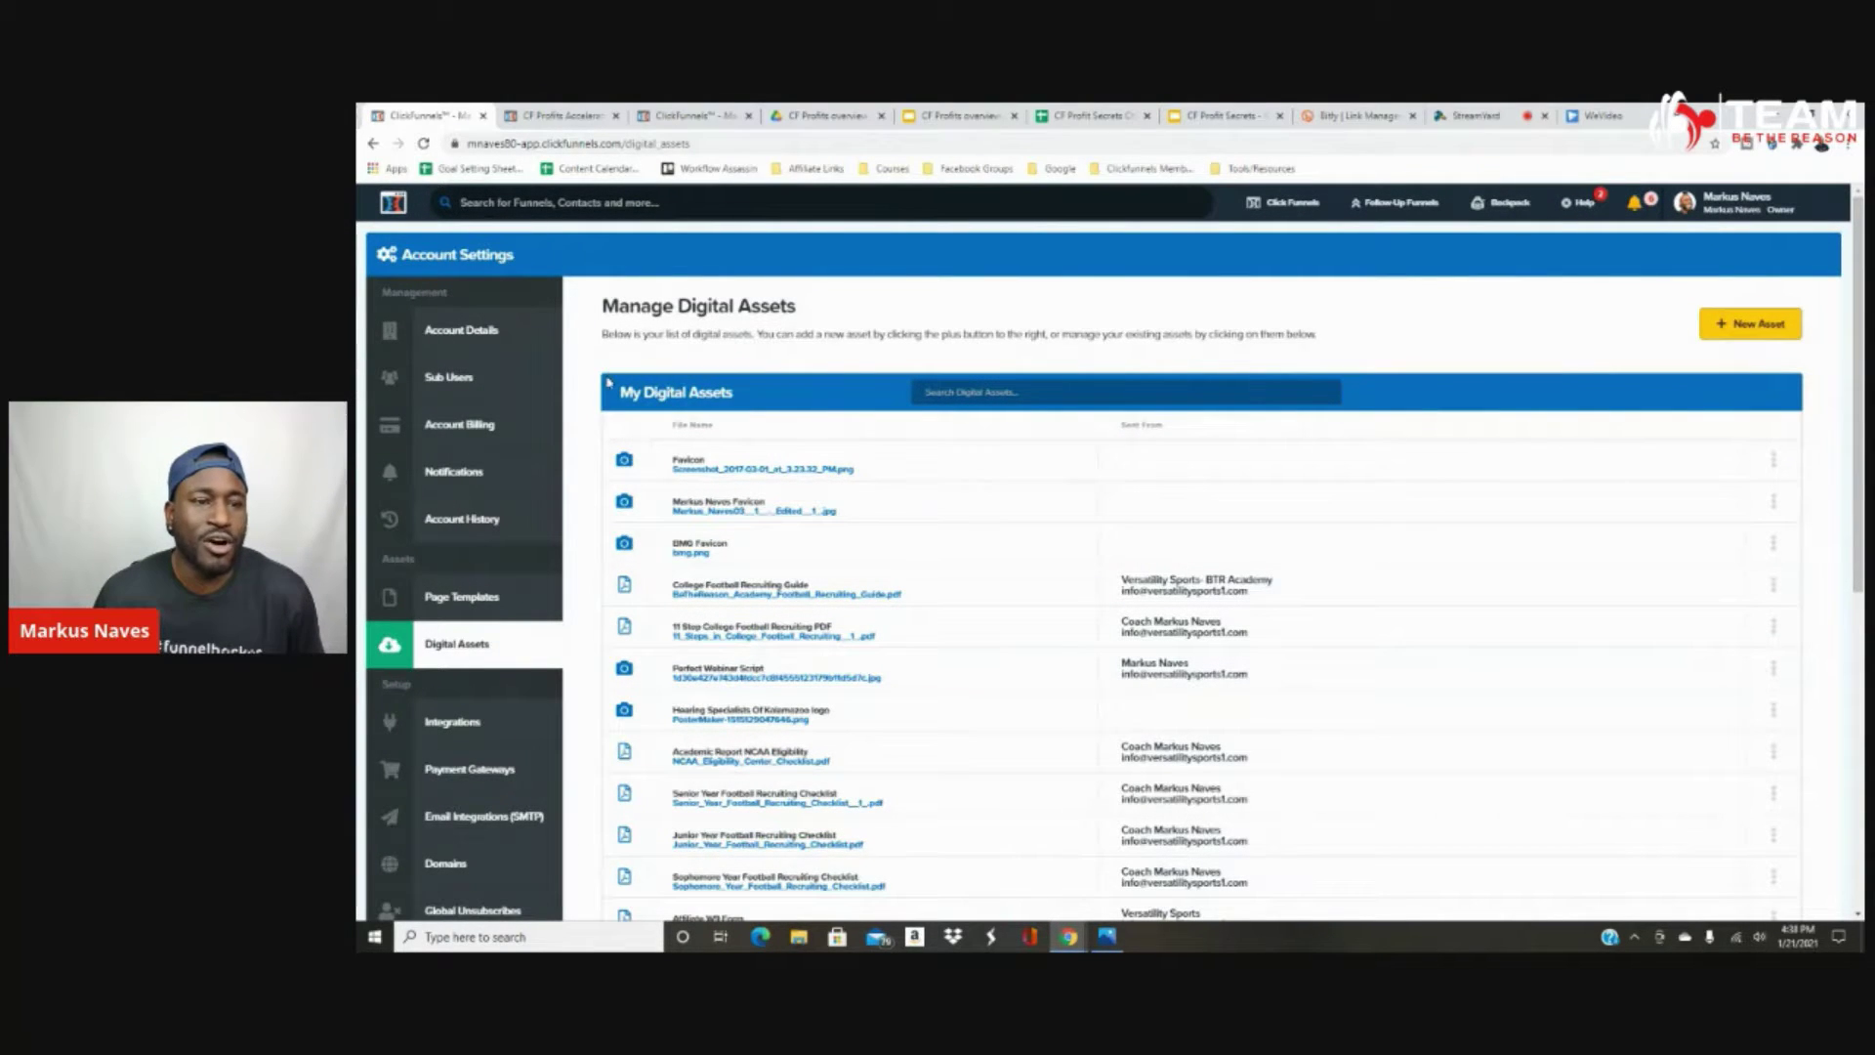
scroll(606, 400, down, 4)
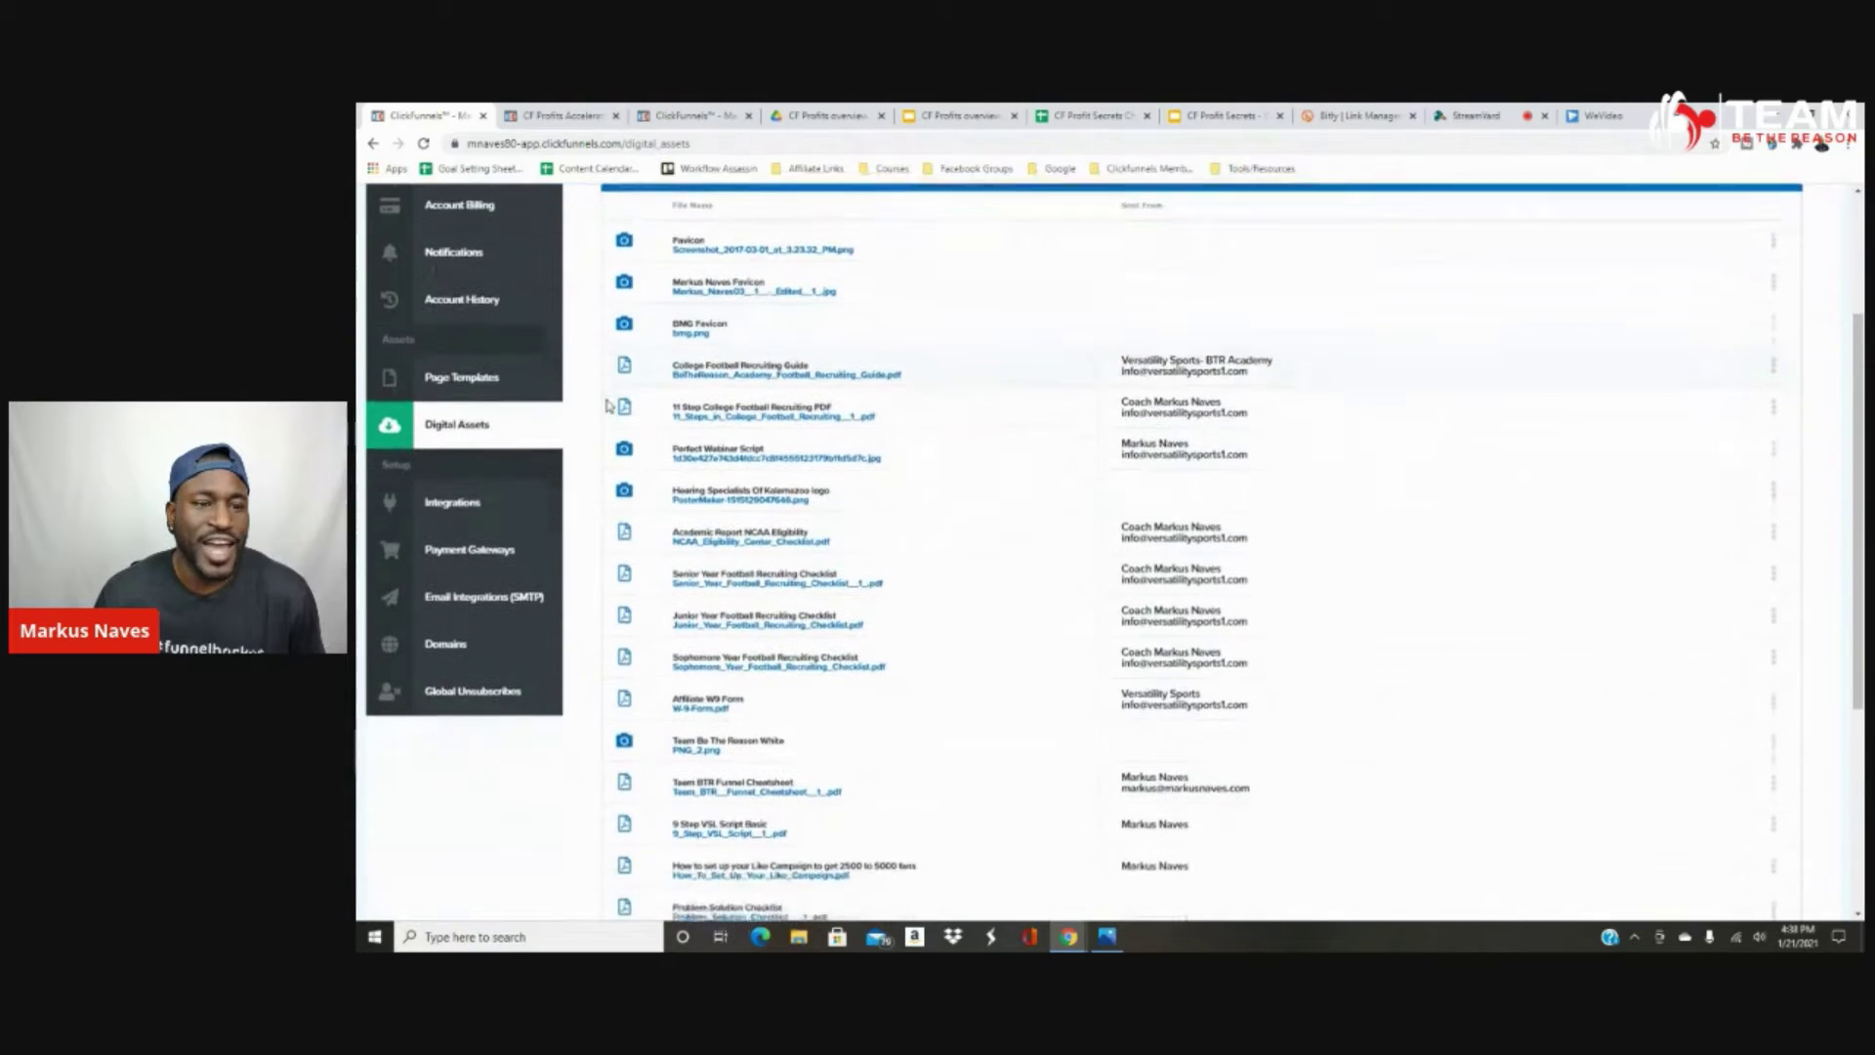
scroll(607, 401, down, 3)
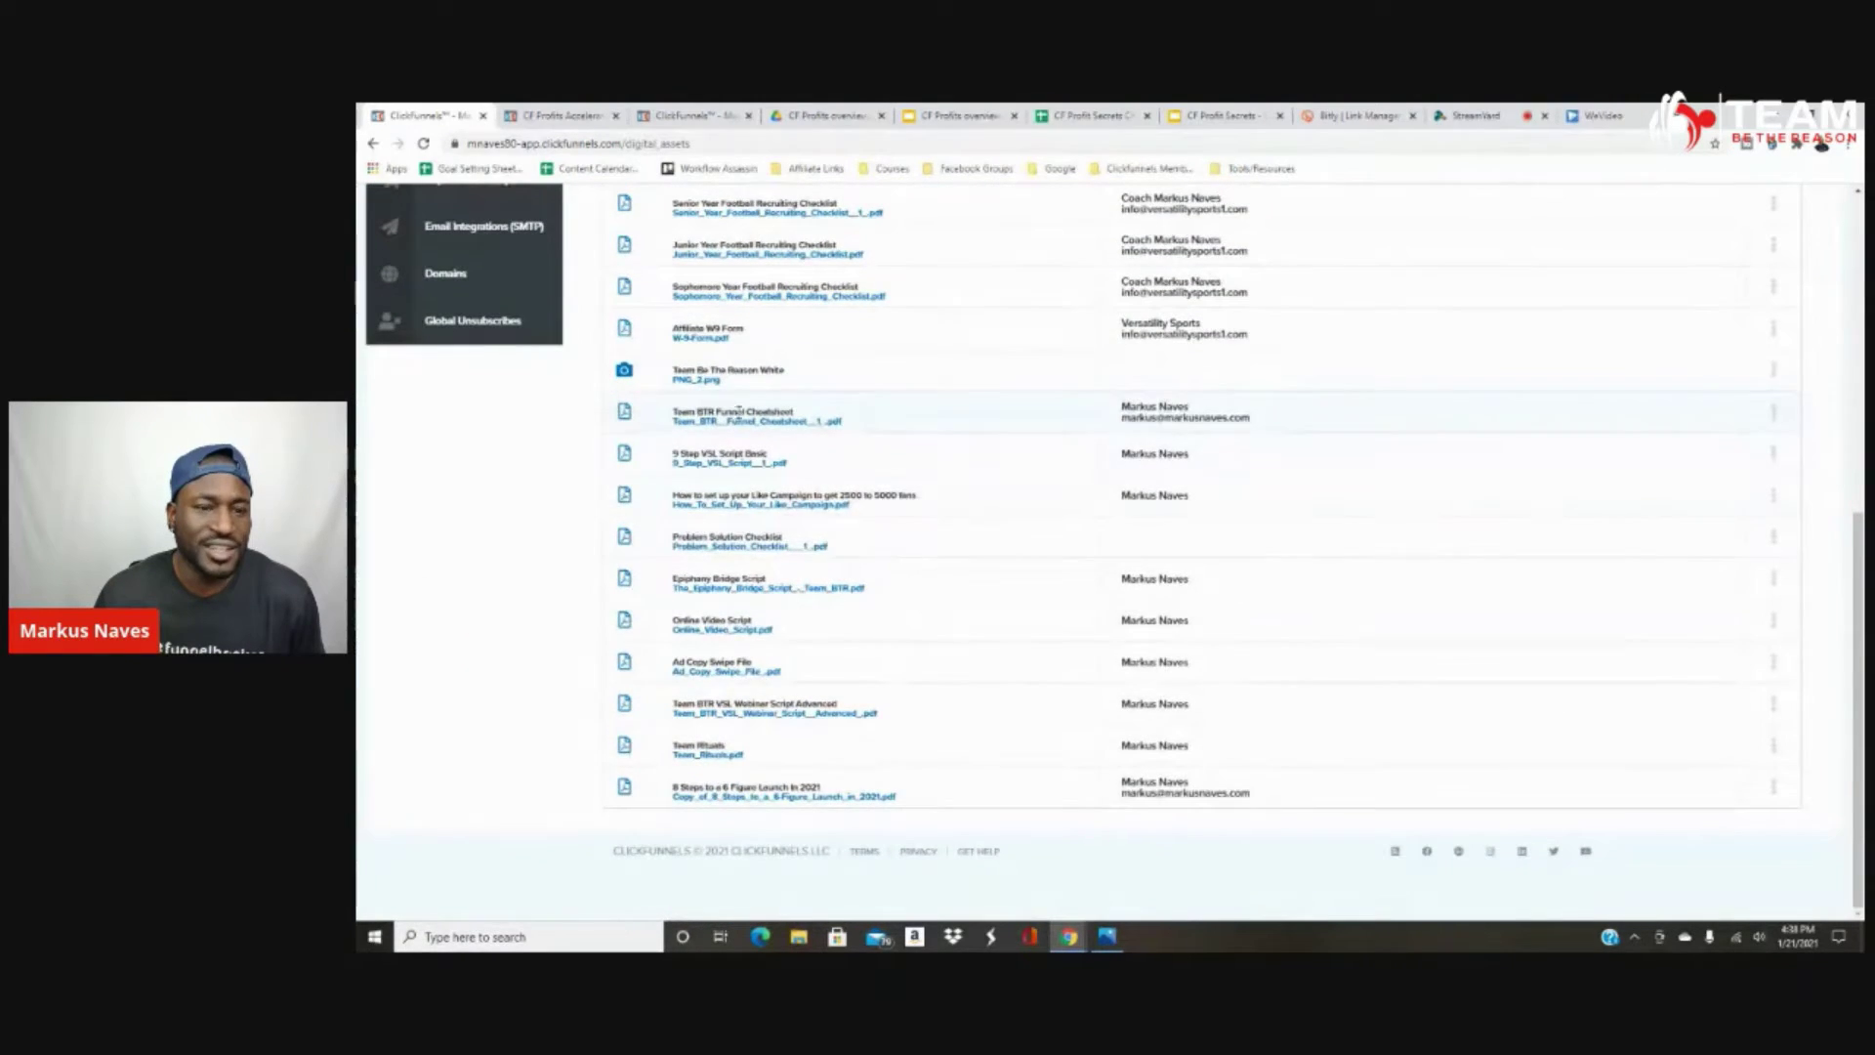
scroll(849, 507, up, 8)
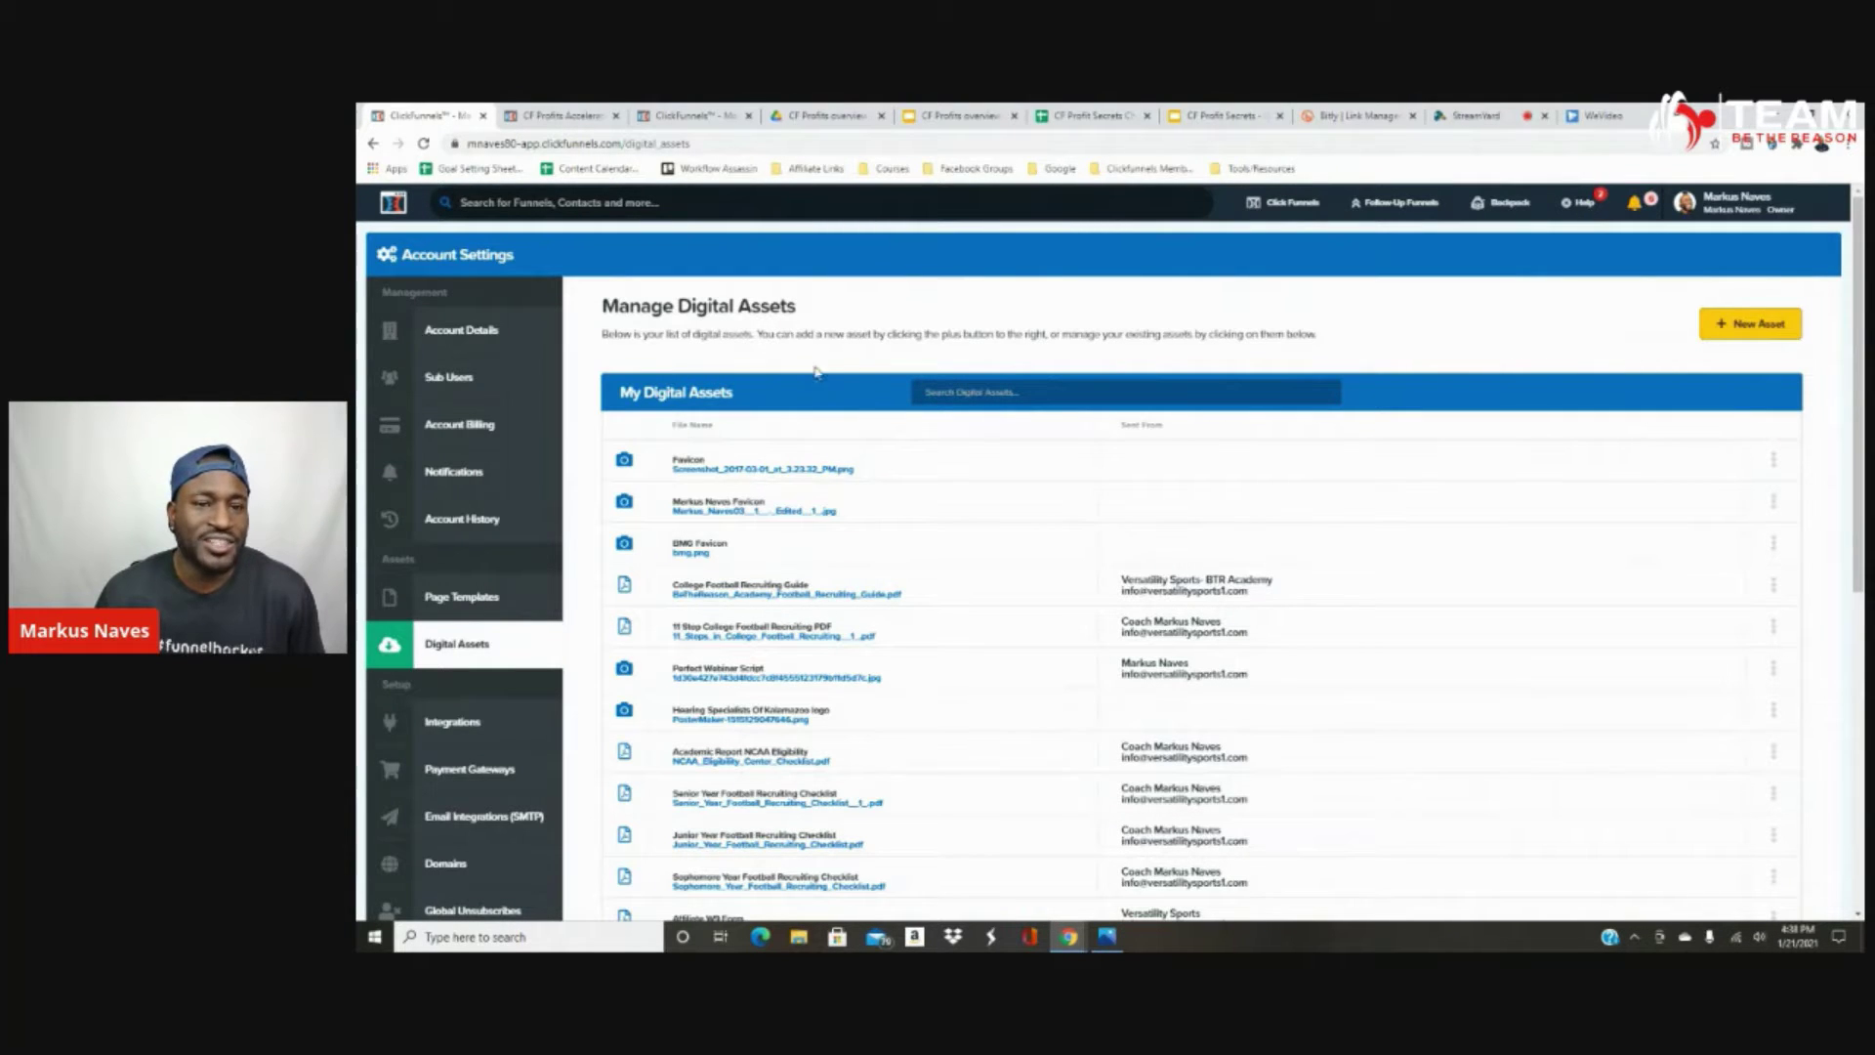
Start a new asset and attach Top 5 Secrets of Successful Hearing Aid Users.docx from Downloads.
click(1744, 328)
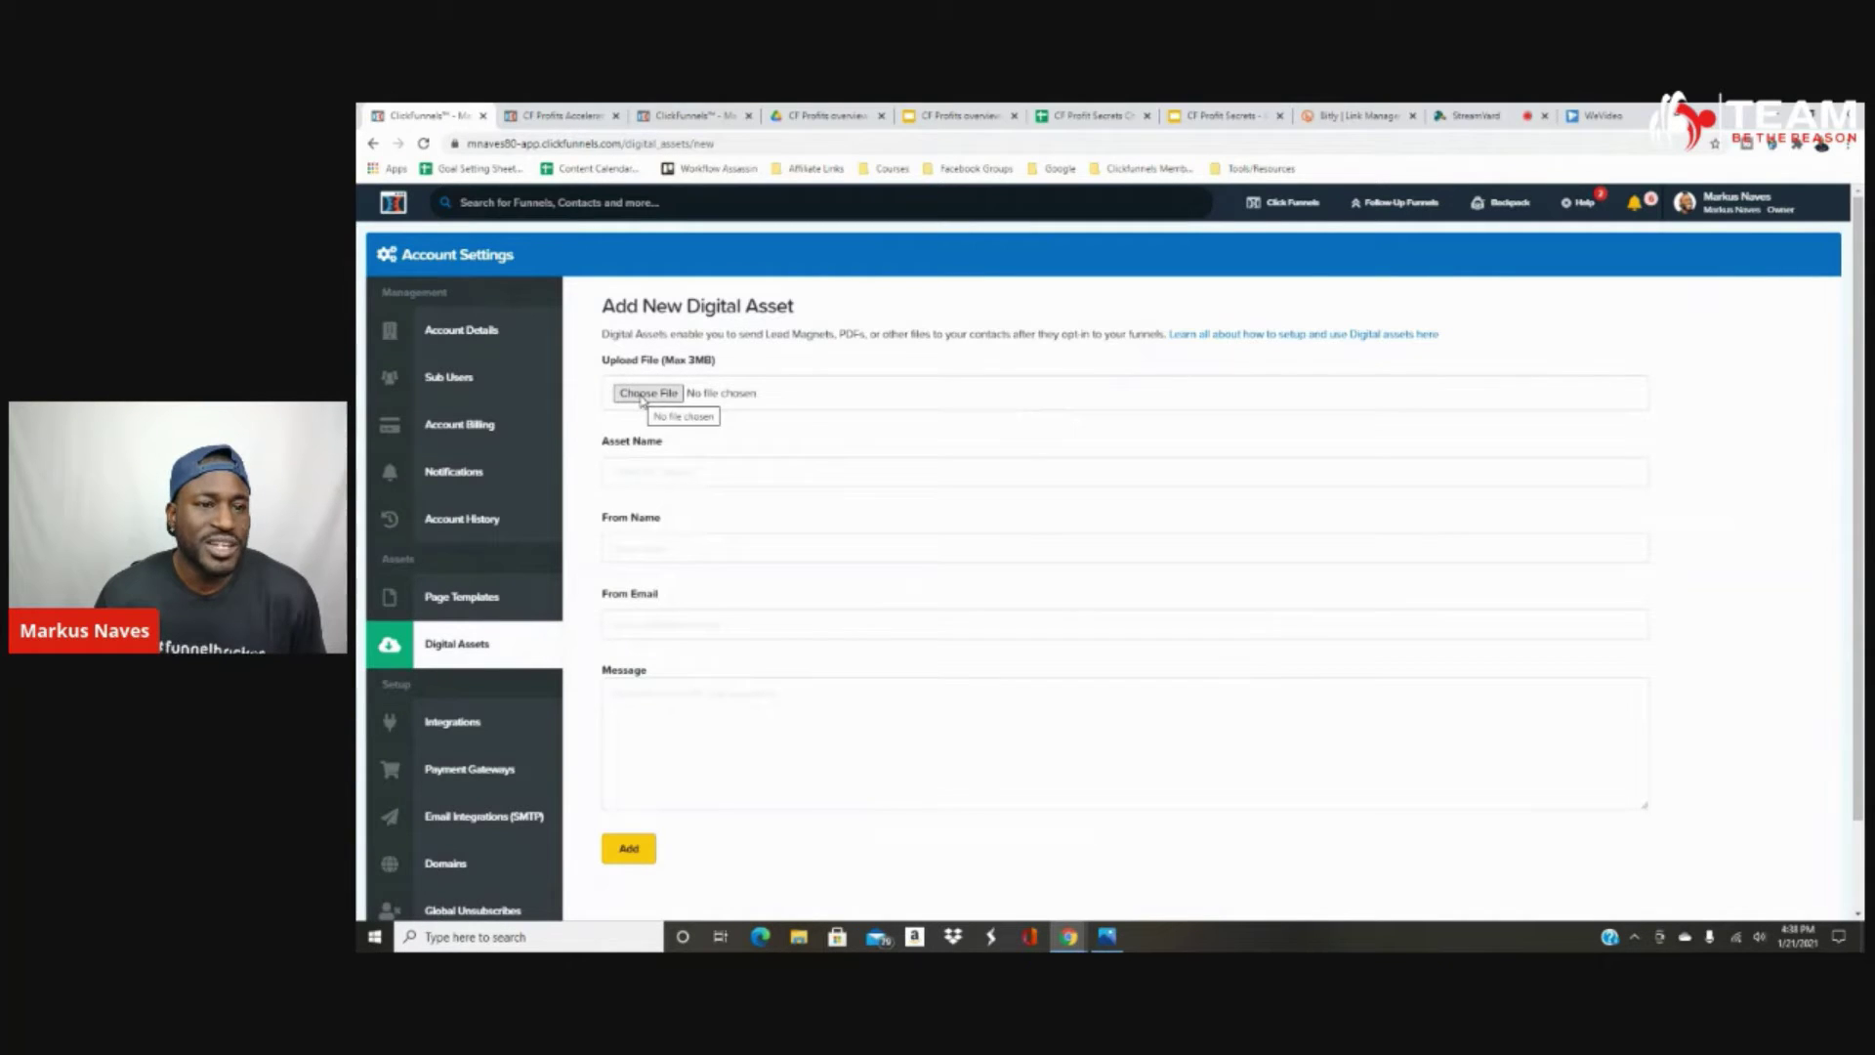
click(642, 395)
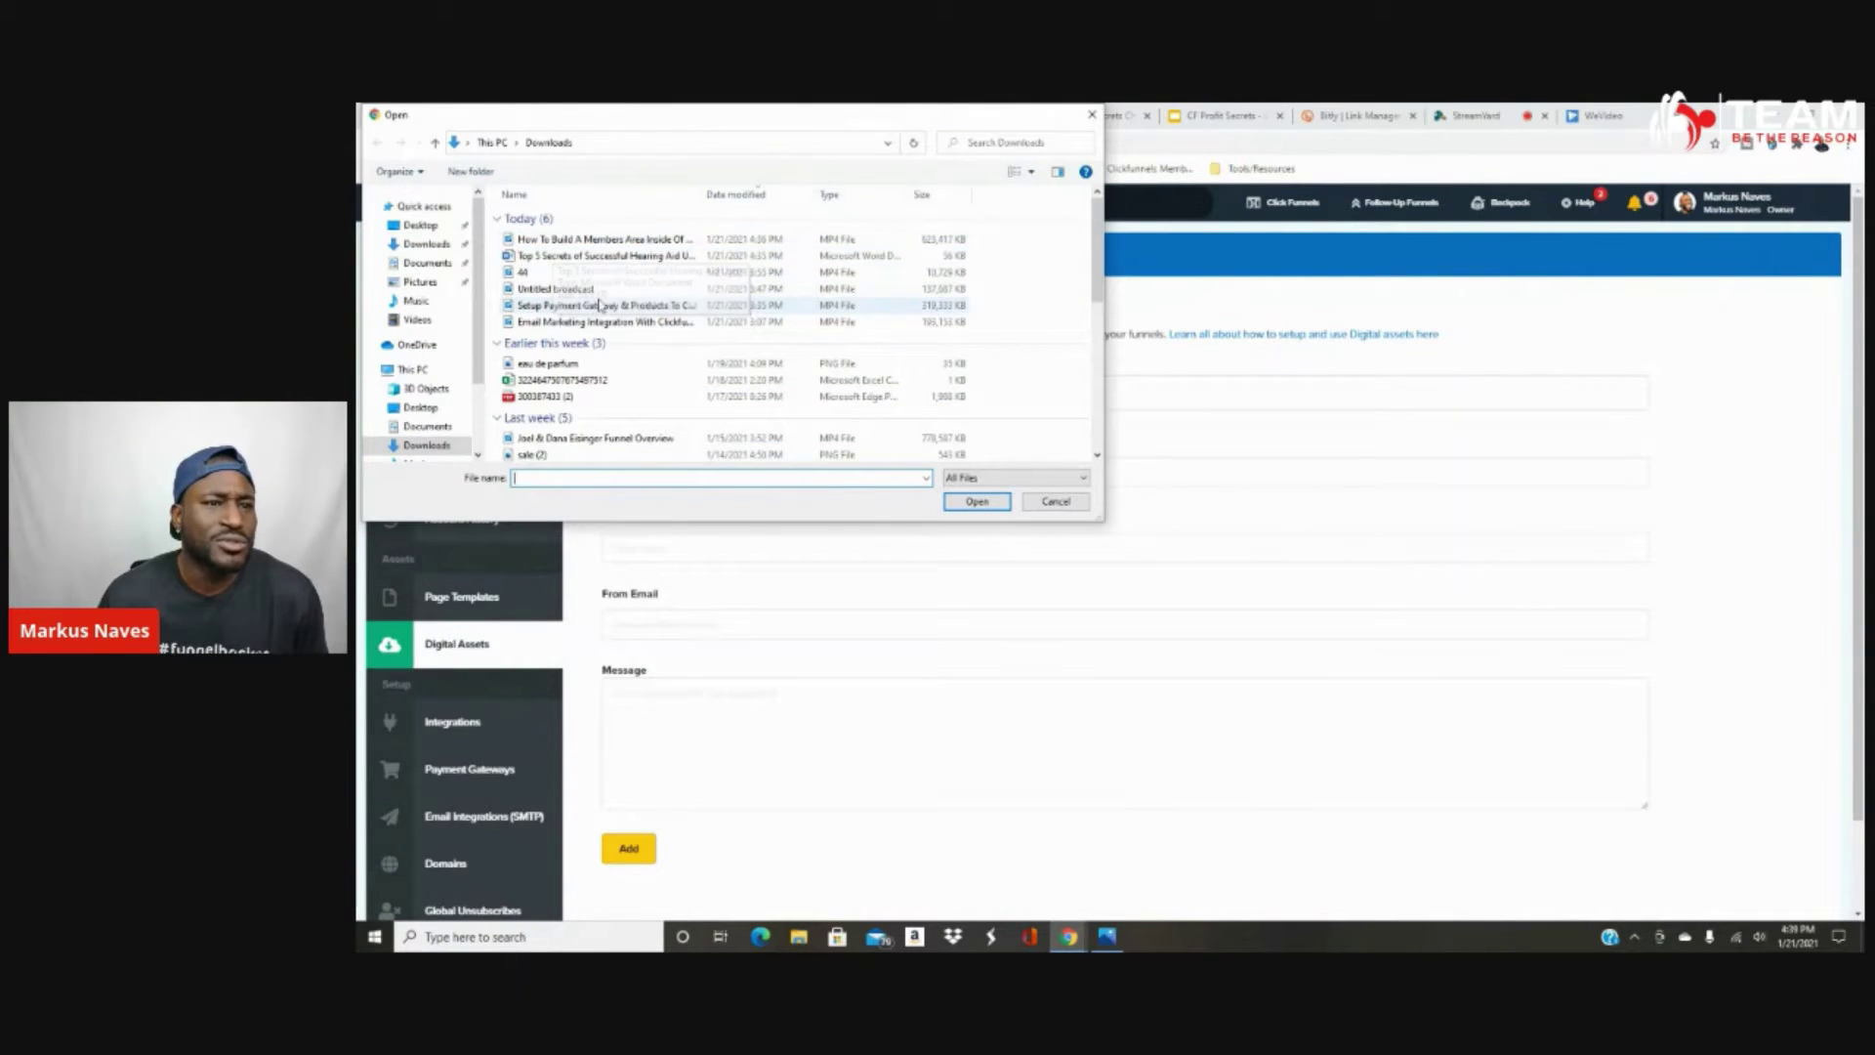
click(618, 256)
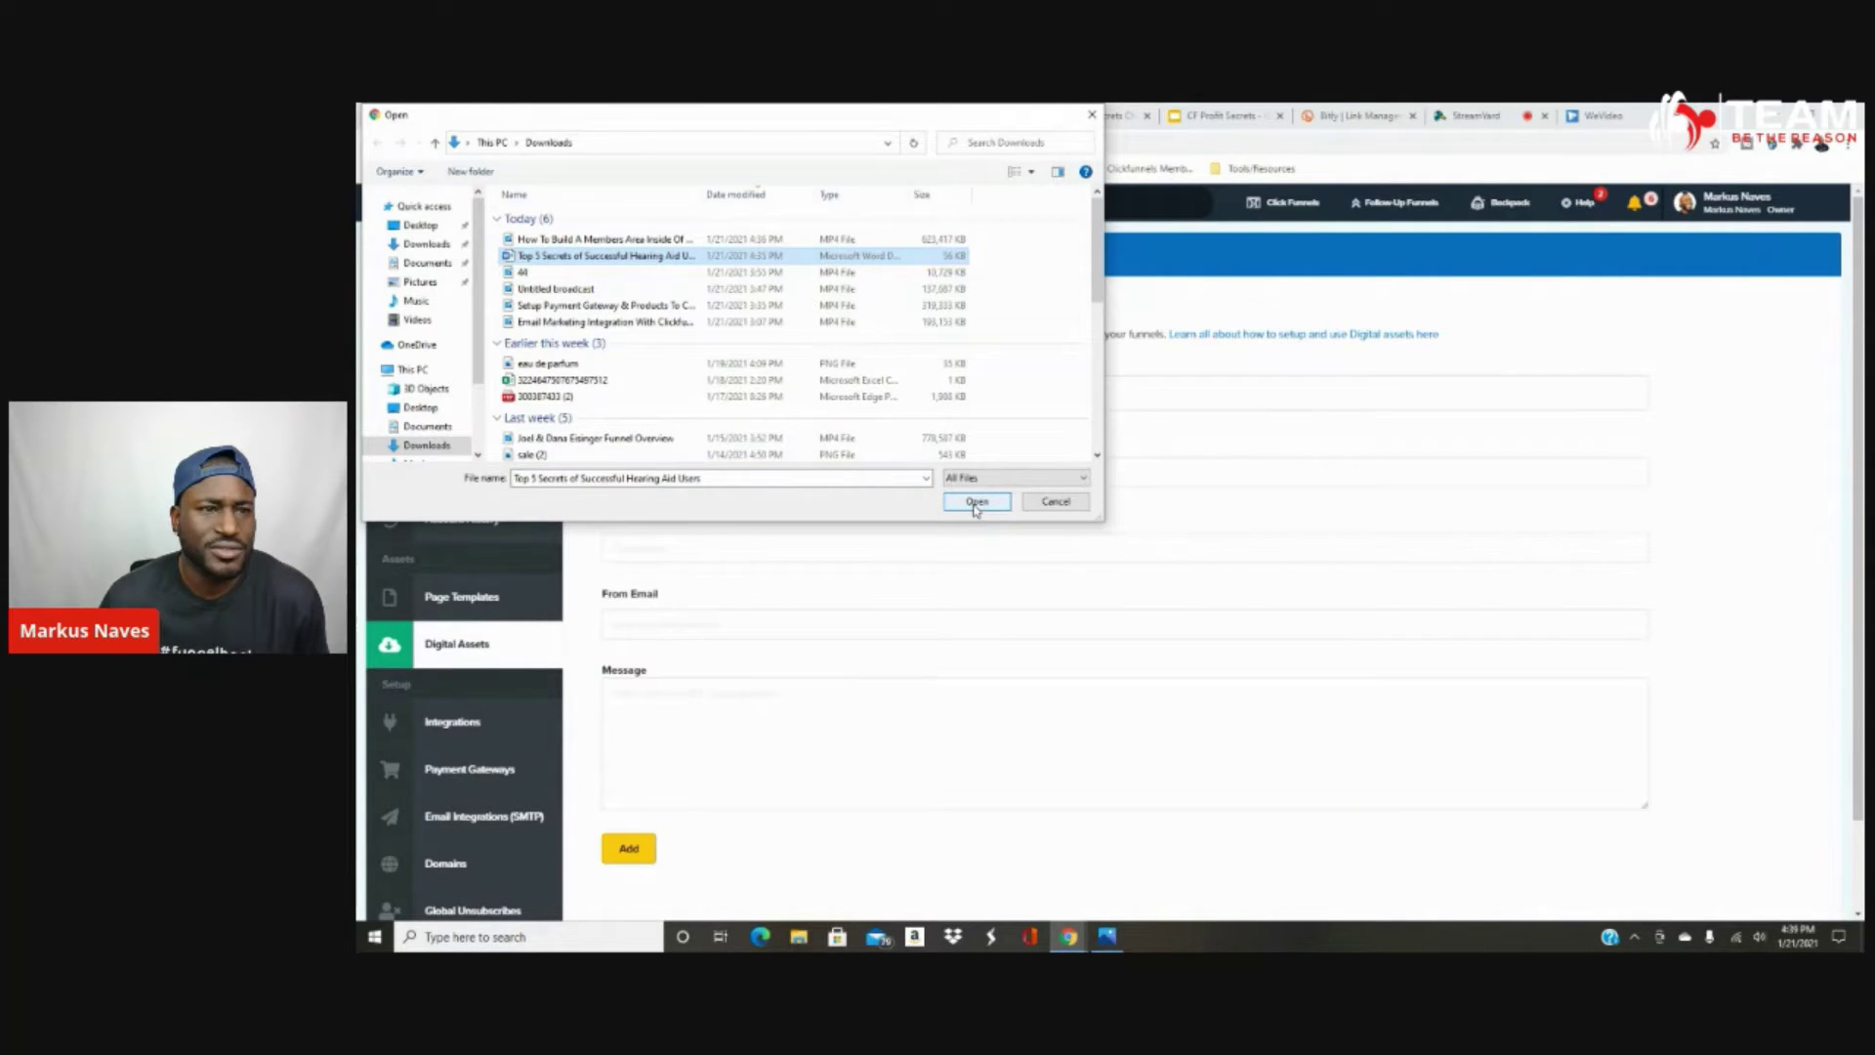
click(976, 502)
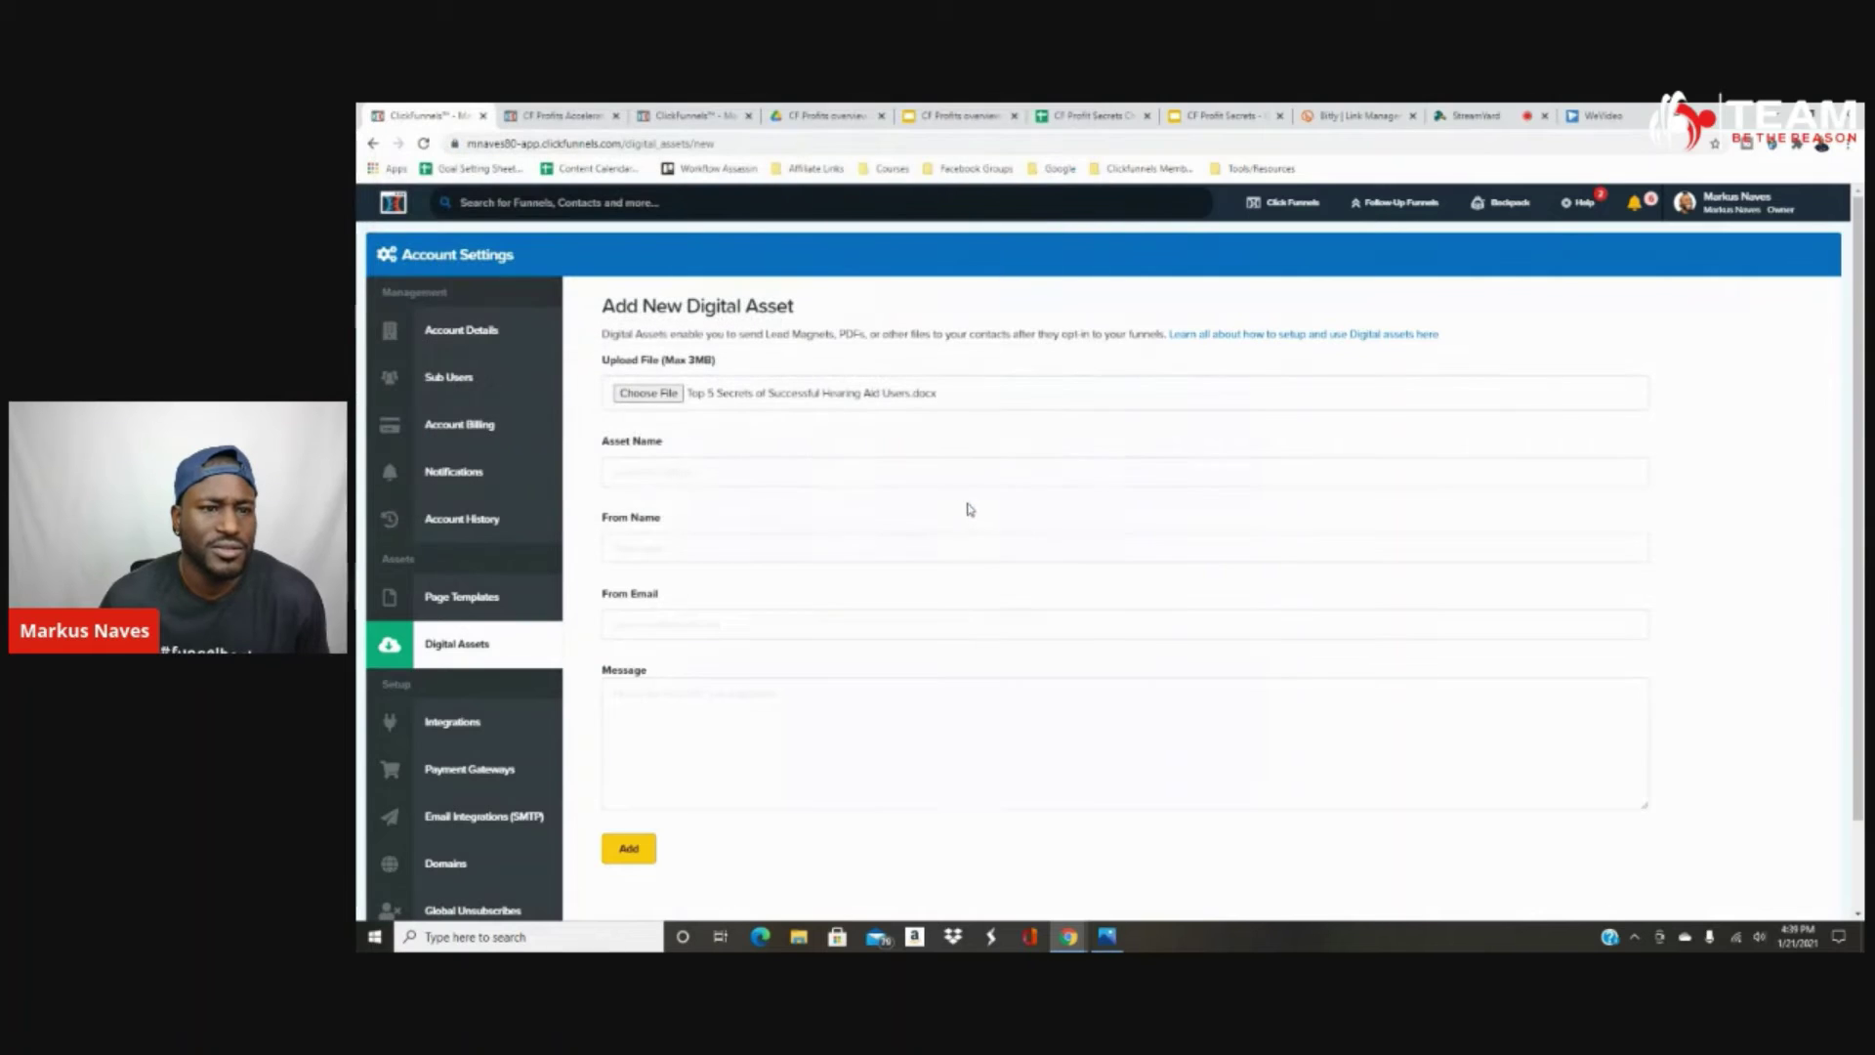
Name the asset 'Top 5 Secrets Of Successful Hearing Aid Users', correcting the 'Secrtes' typo.
click(649, 477)
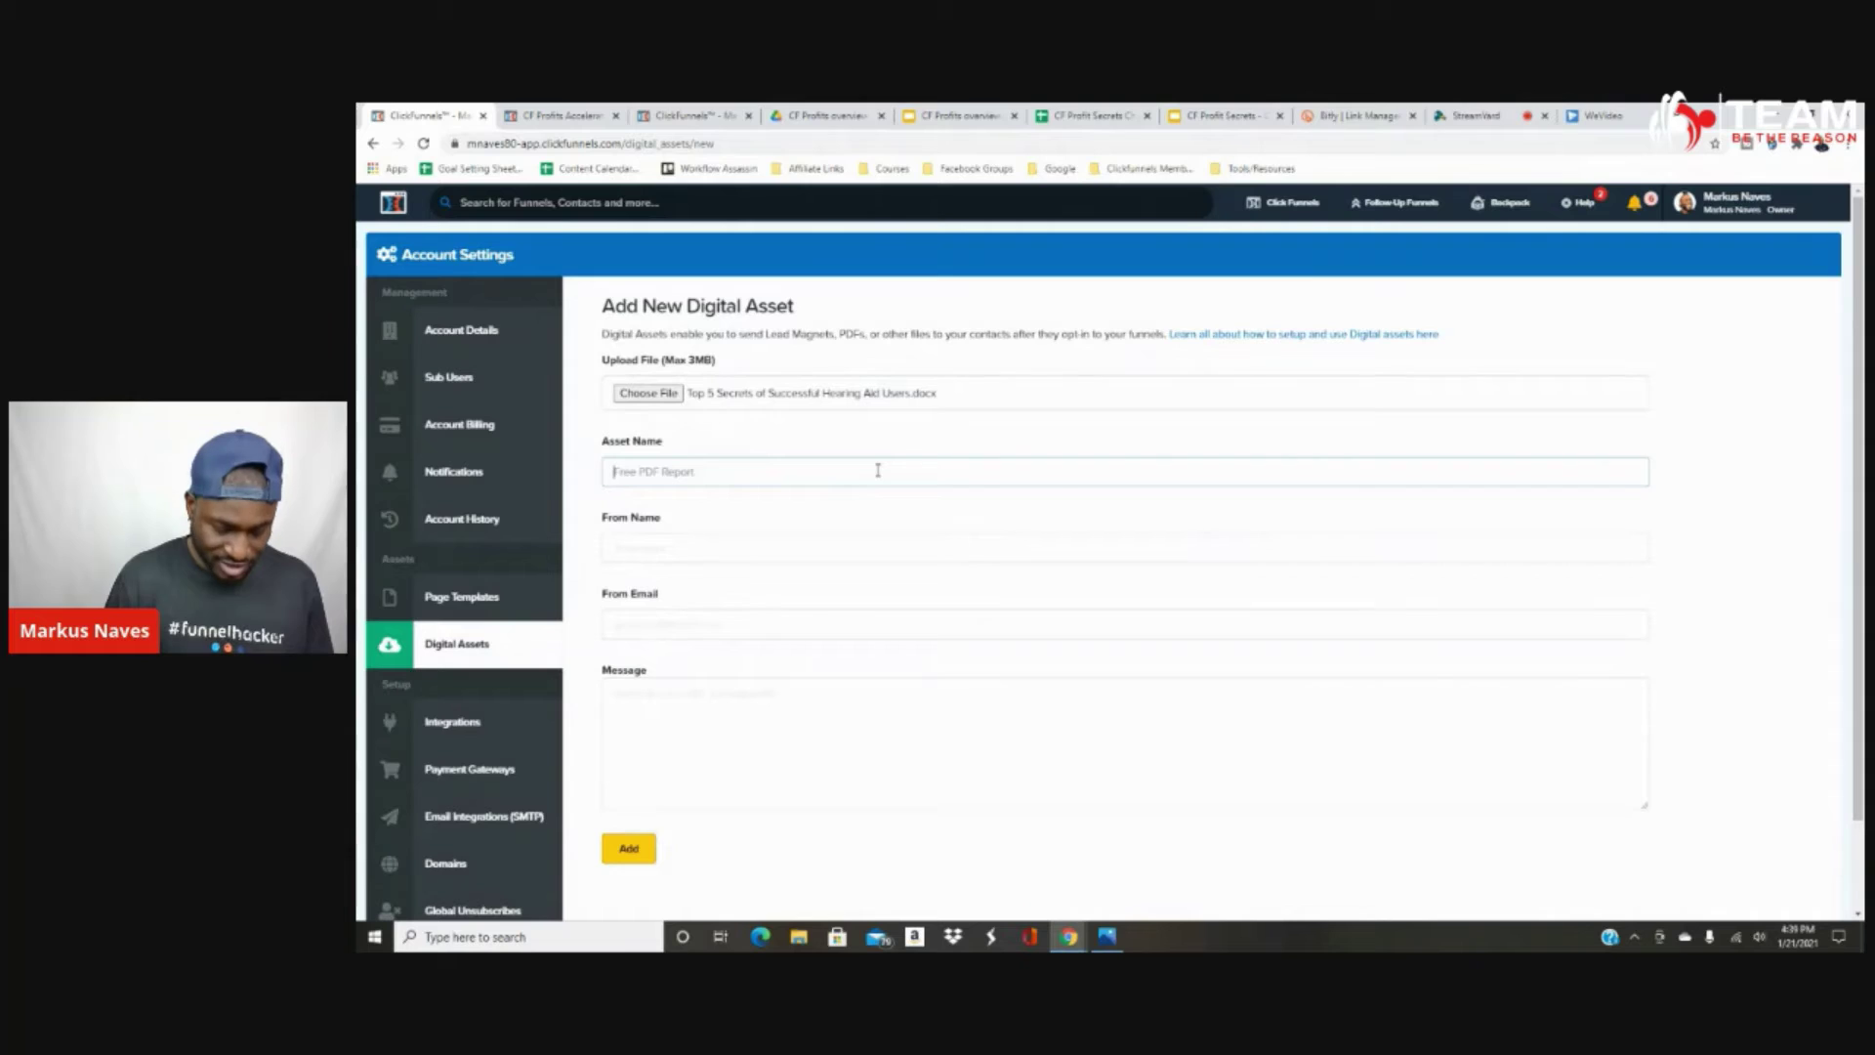
text(Top 5 Secrtes)
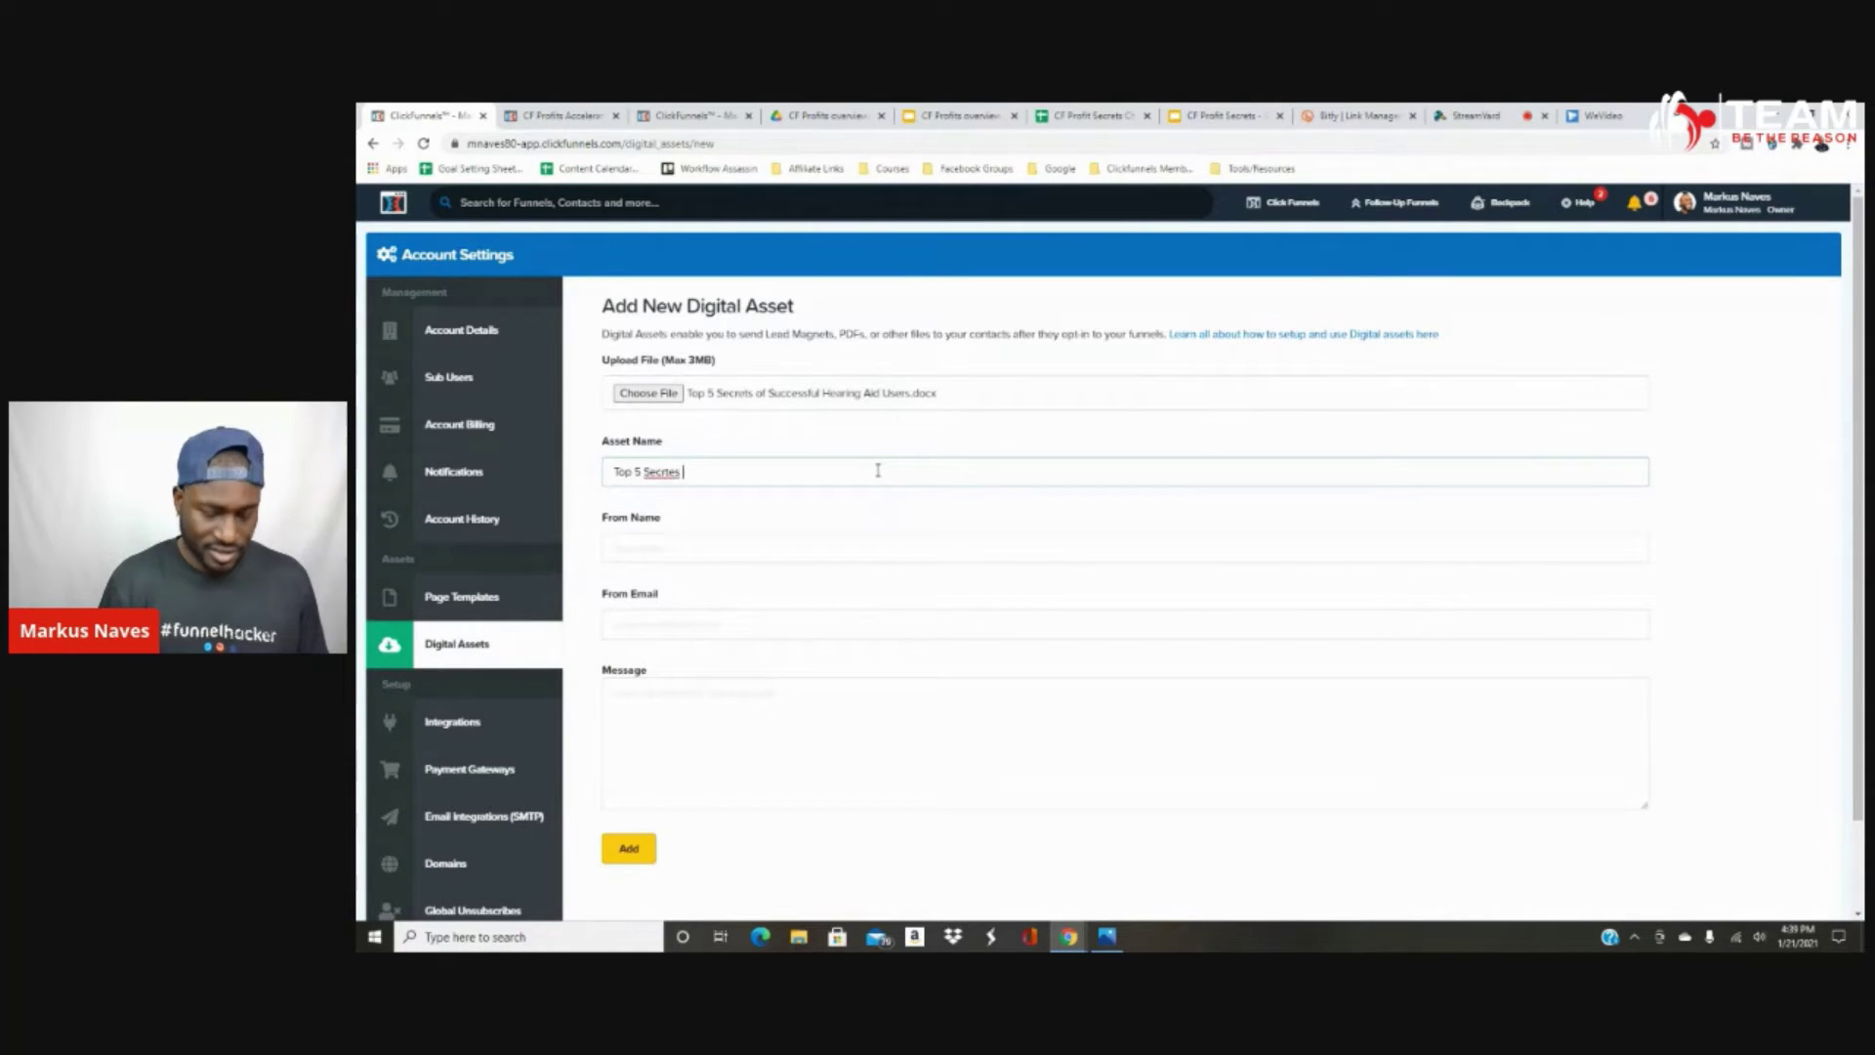
text( Of)
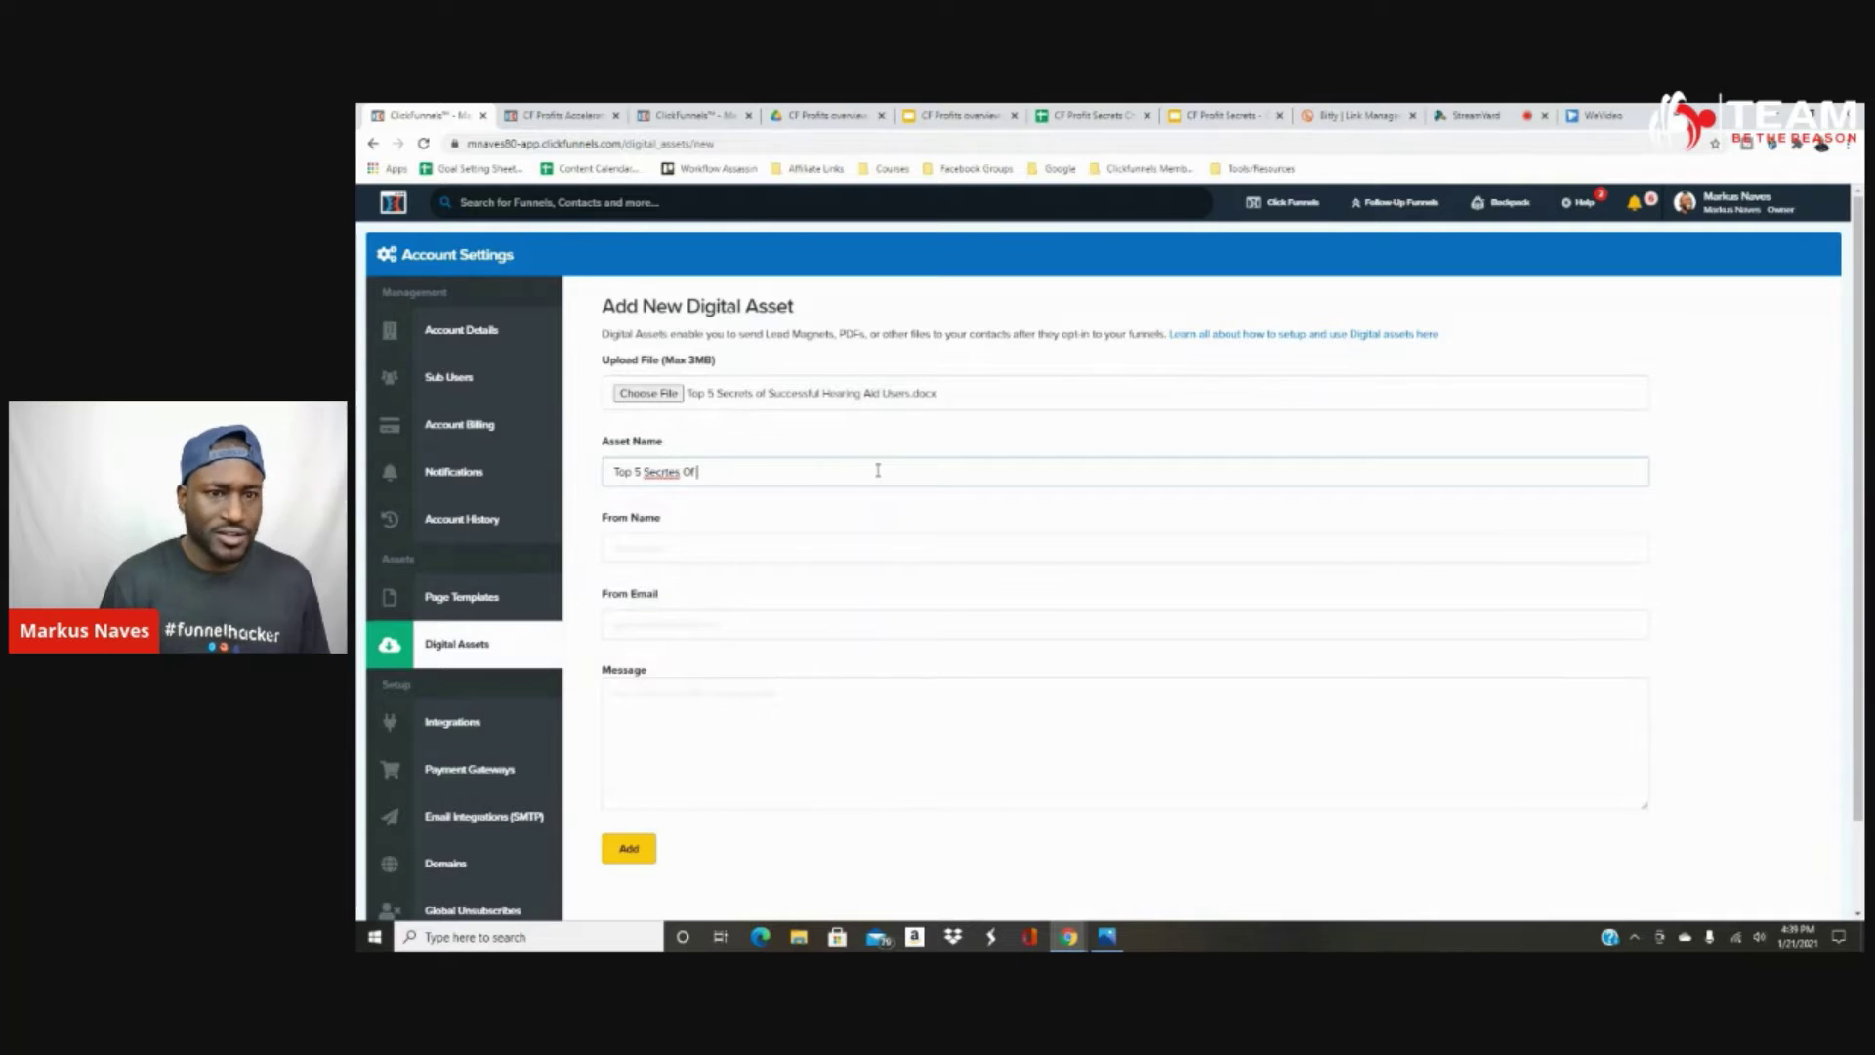
text( Successful Hearing Aid Users)
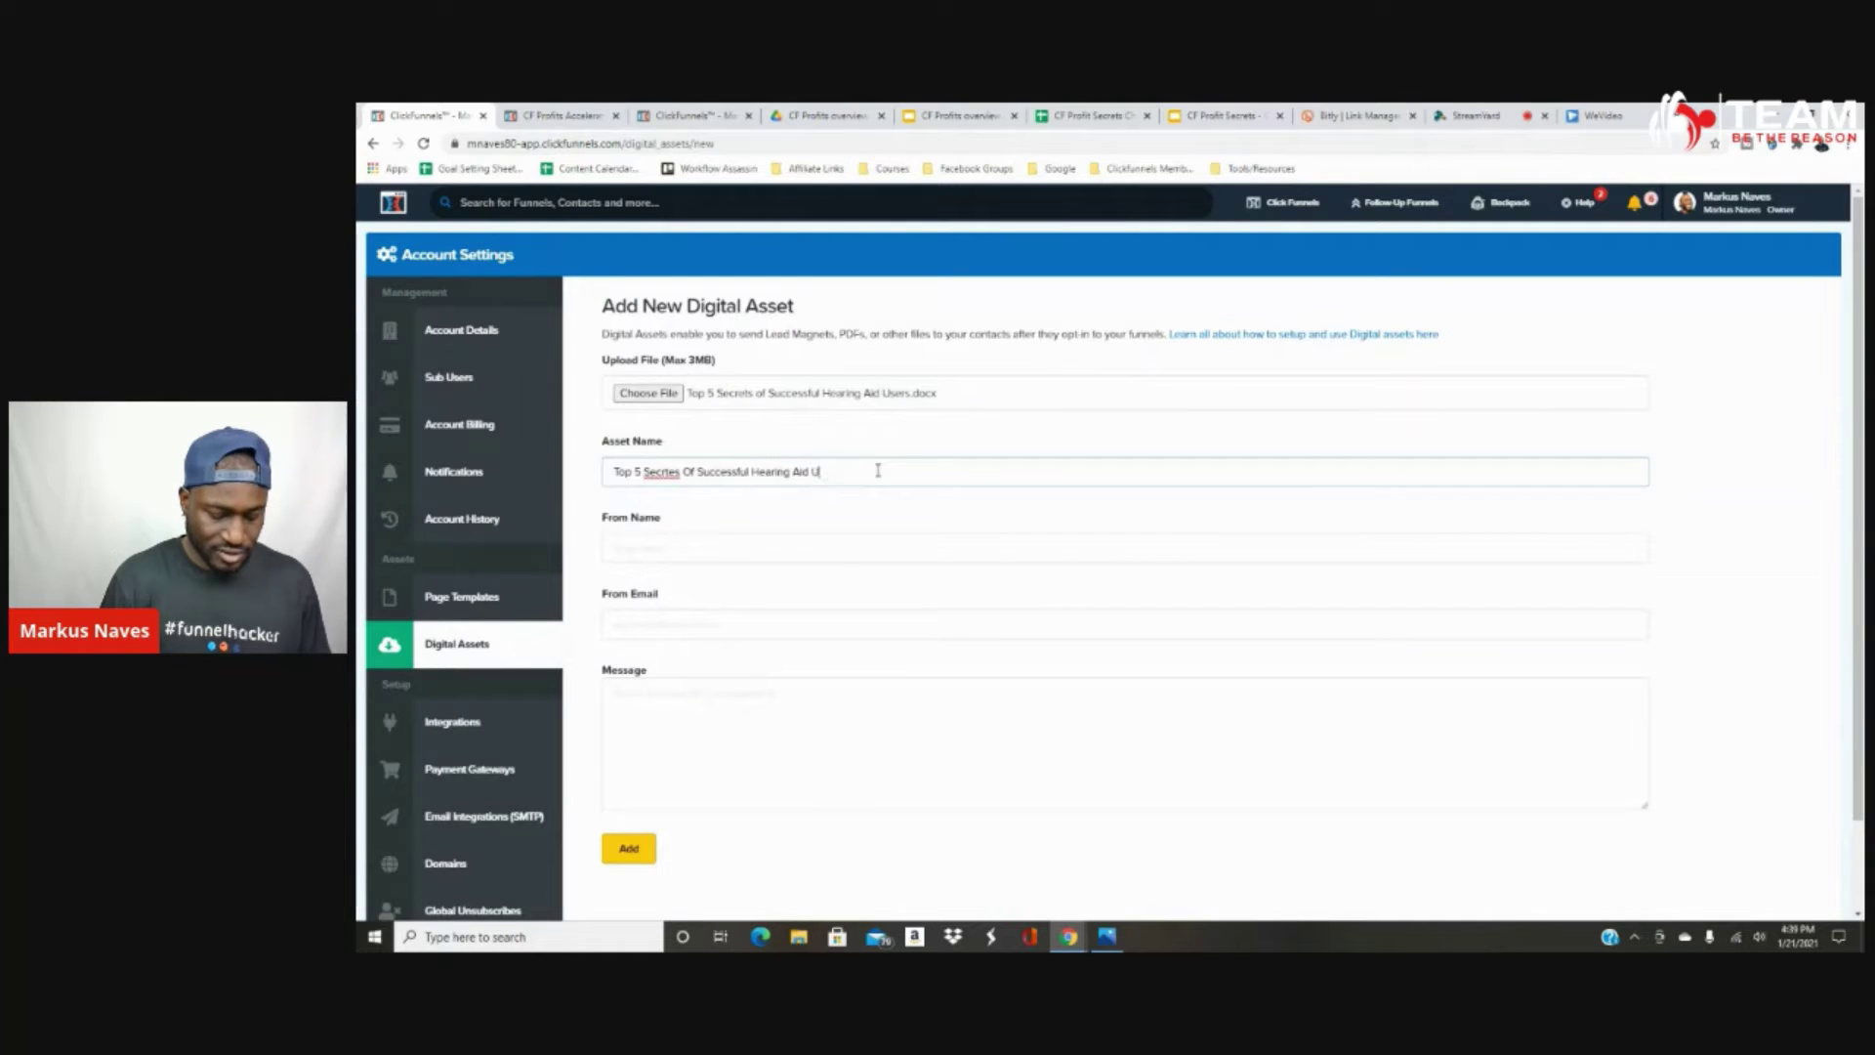
click(683, 473)
key(BackSpace)
key(BackSpace)
key(BackSpace)
key(BackSpace)
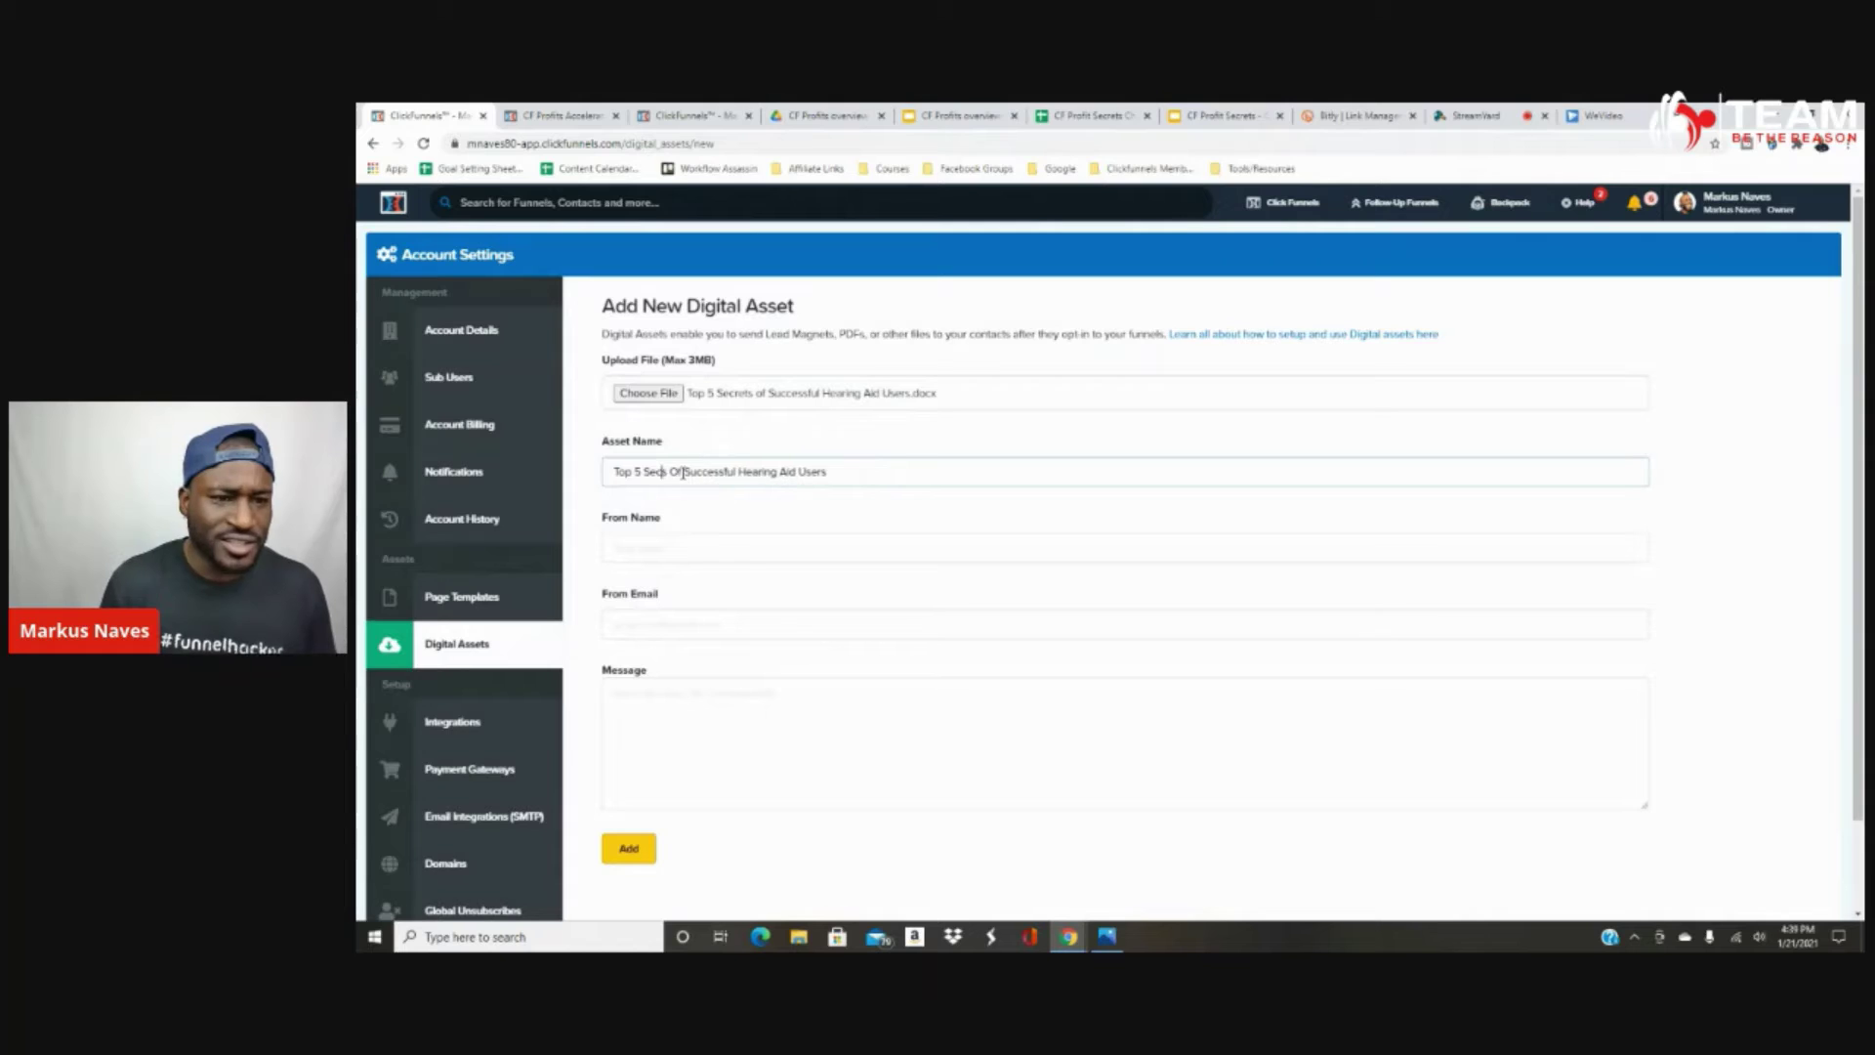
text(rets)
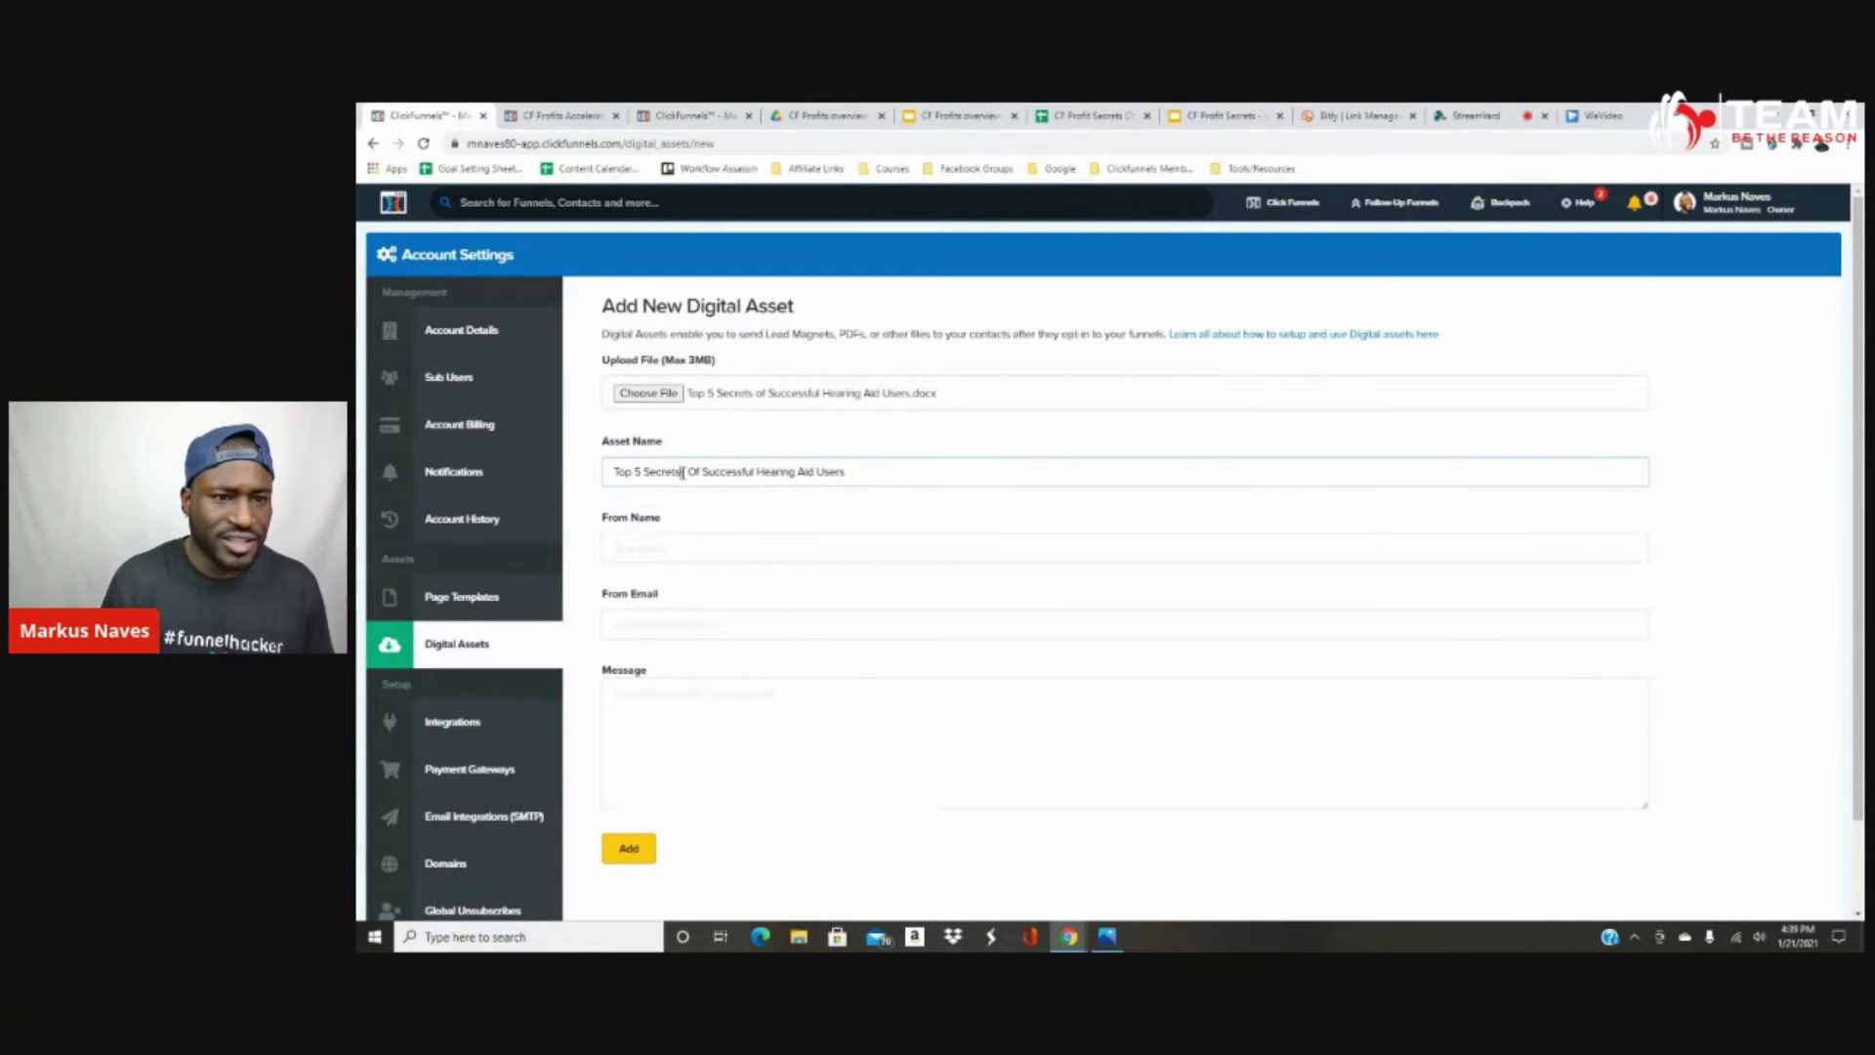
key(Delete)
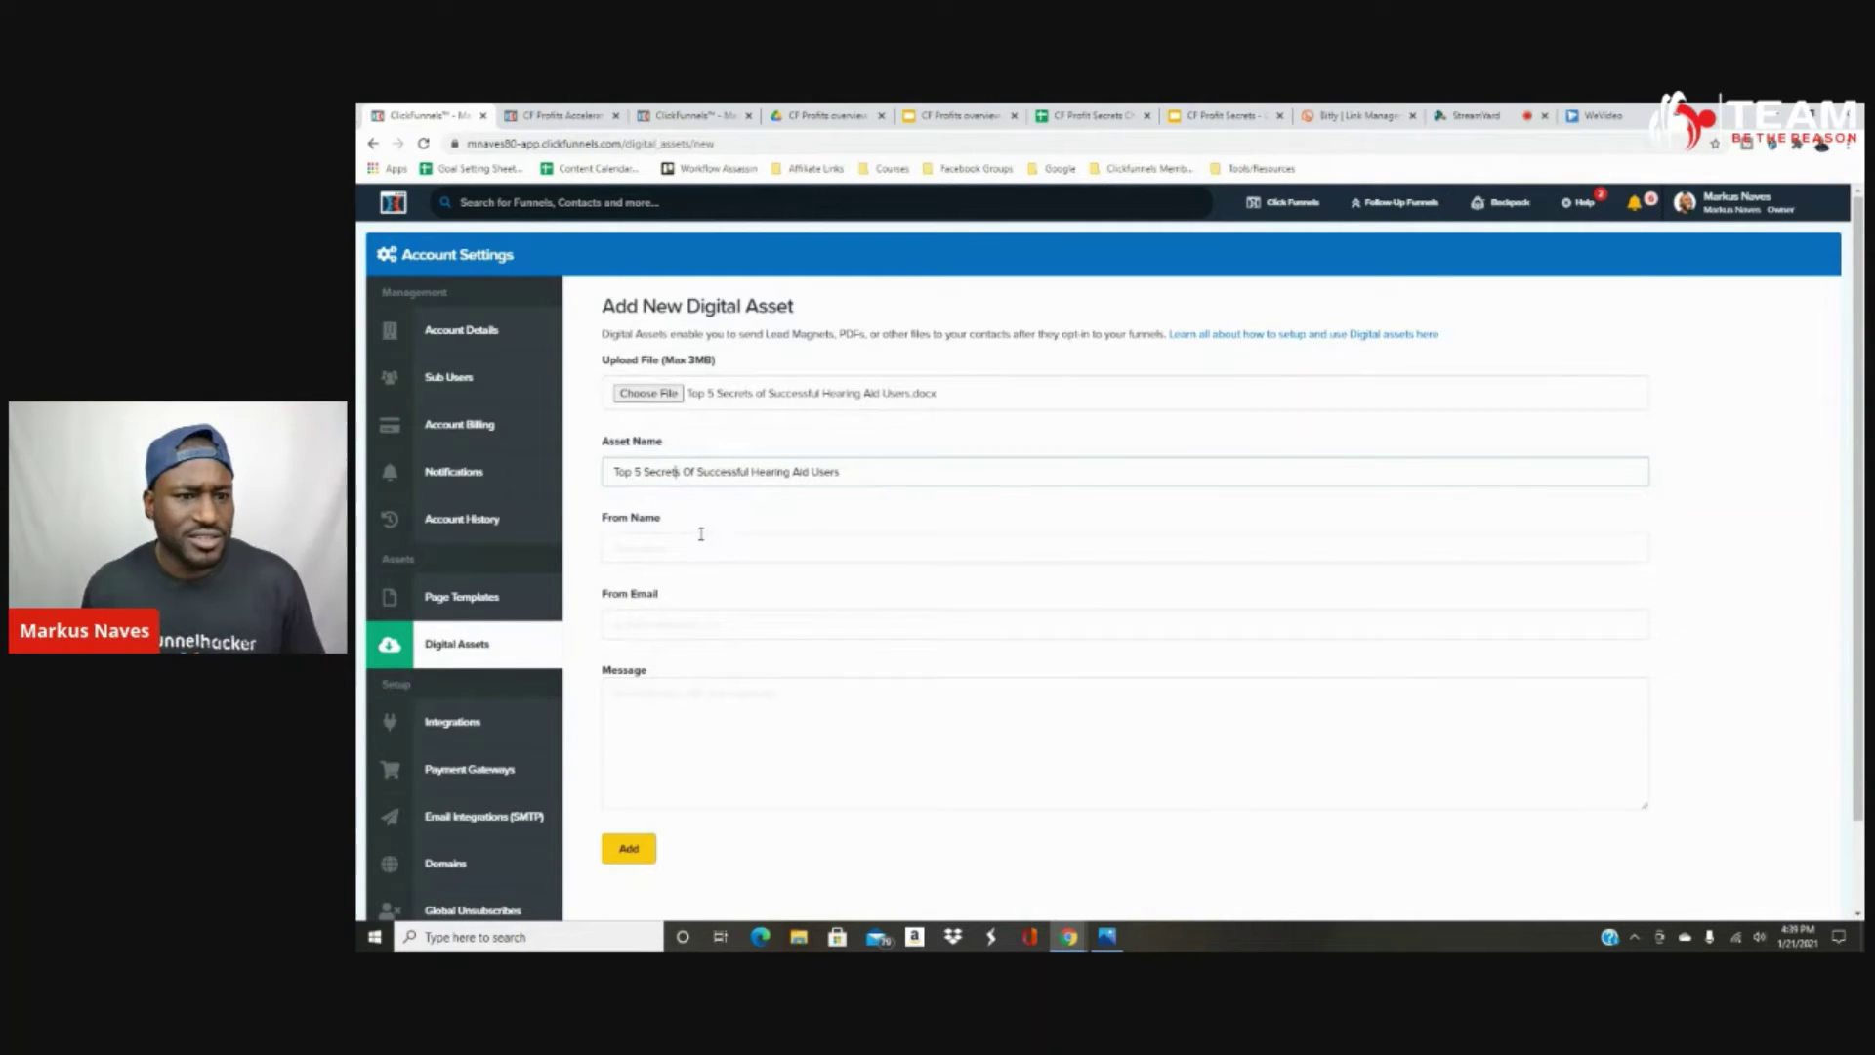
Enter the sender's name in the From Name field.
click(696, 544)
click(825, 519)
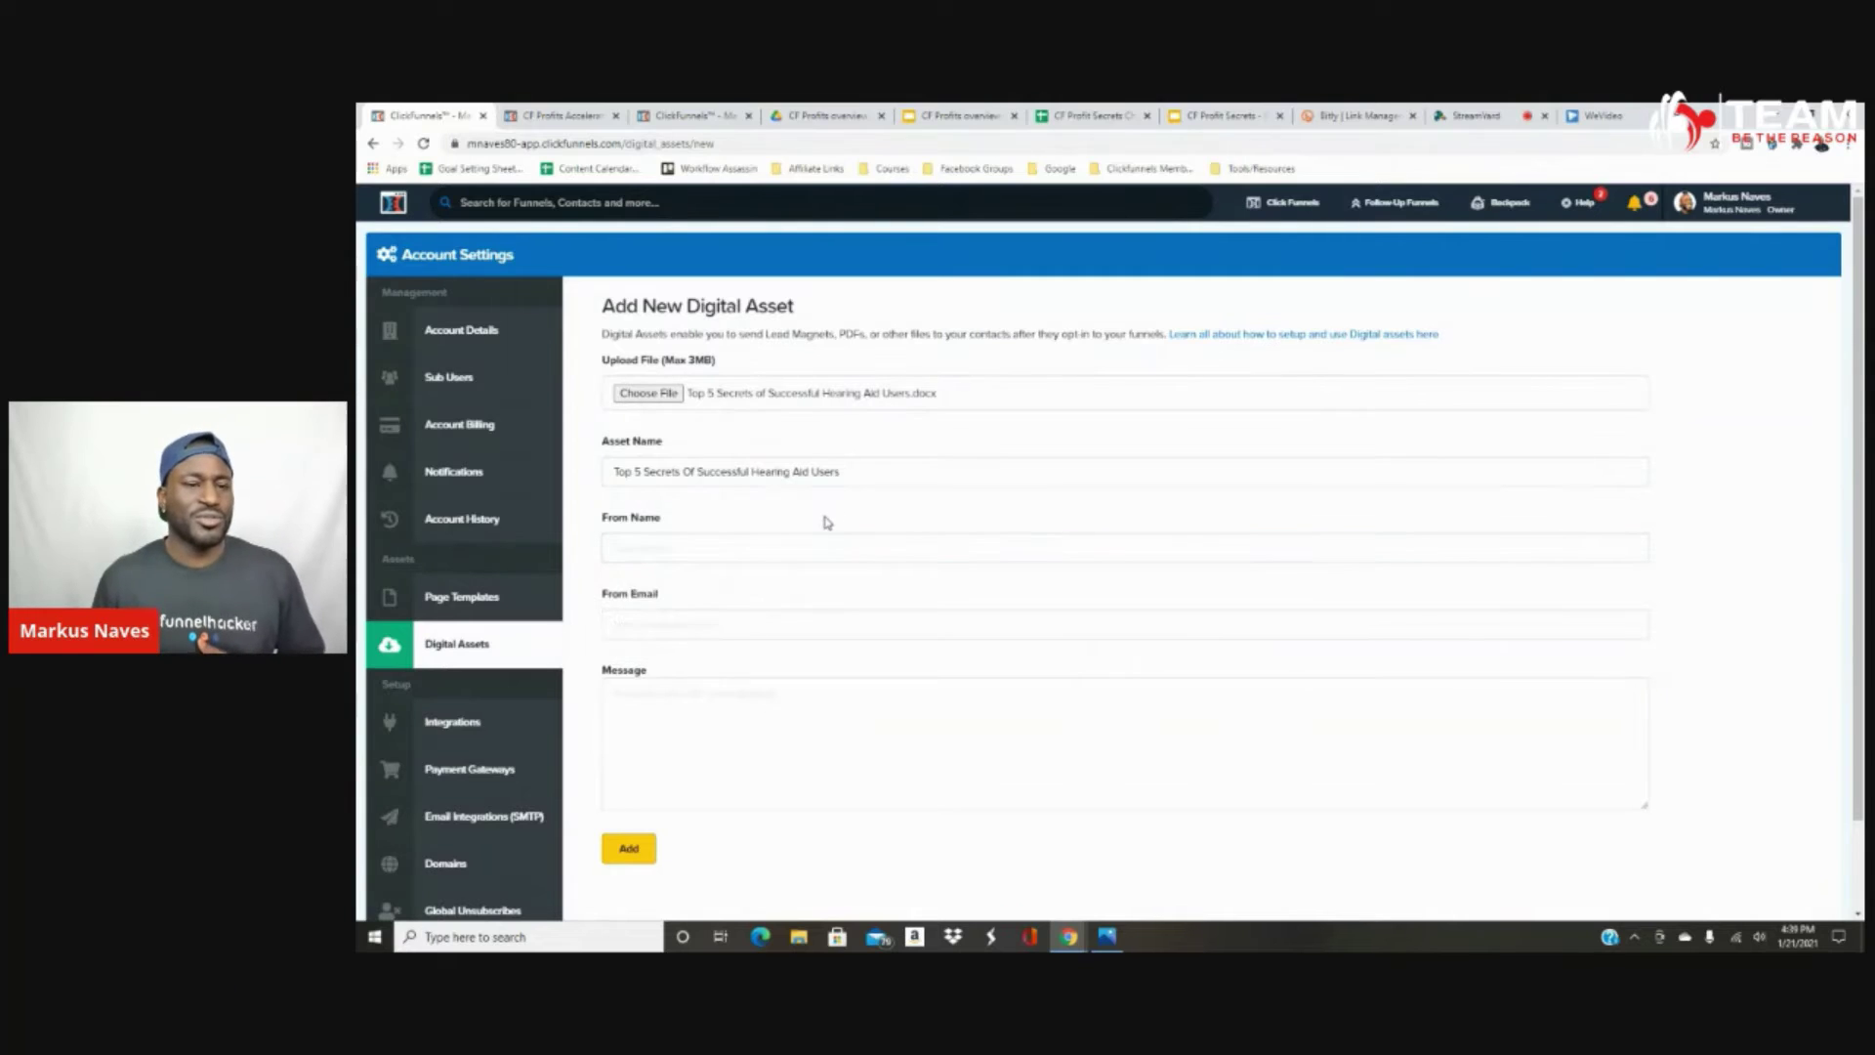
click(647, 550)
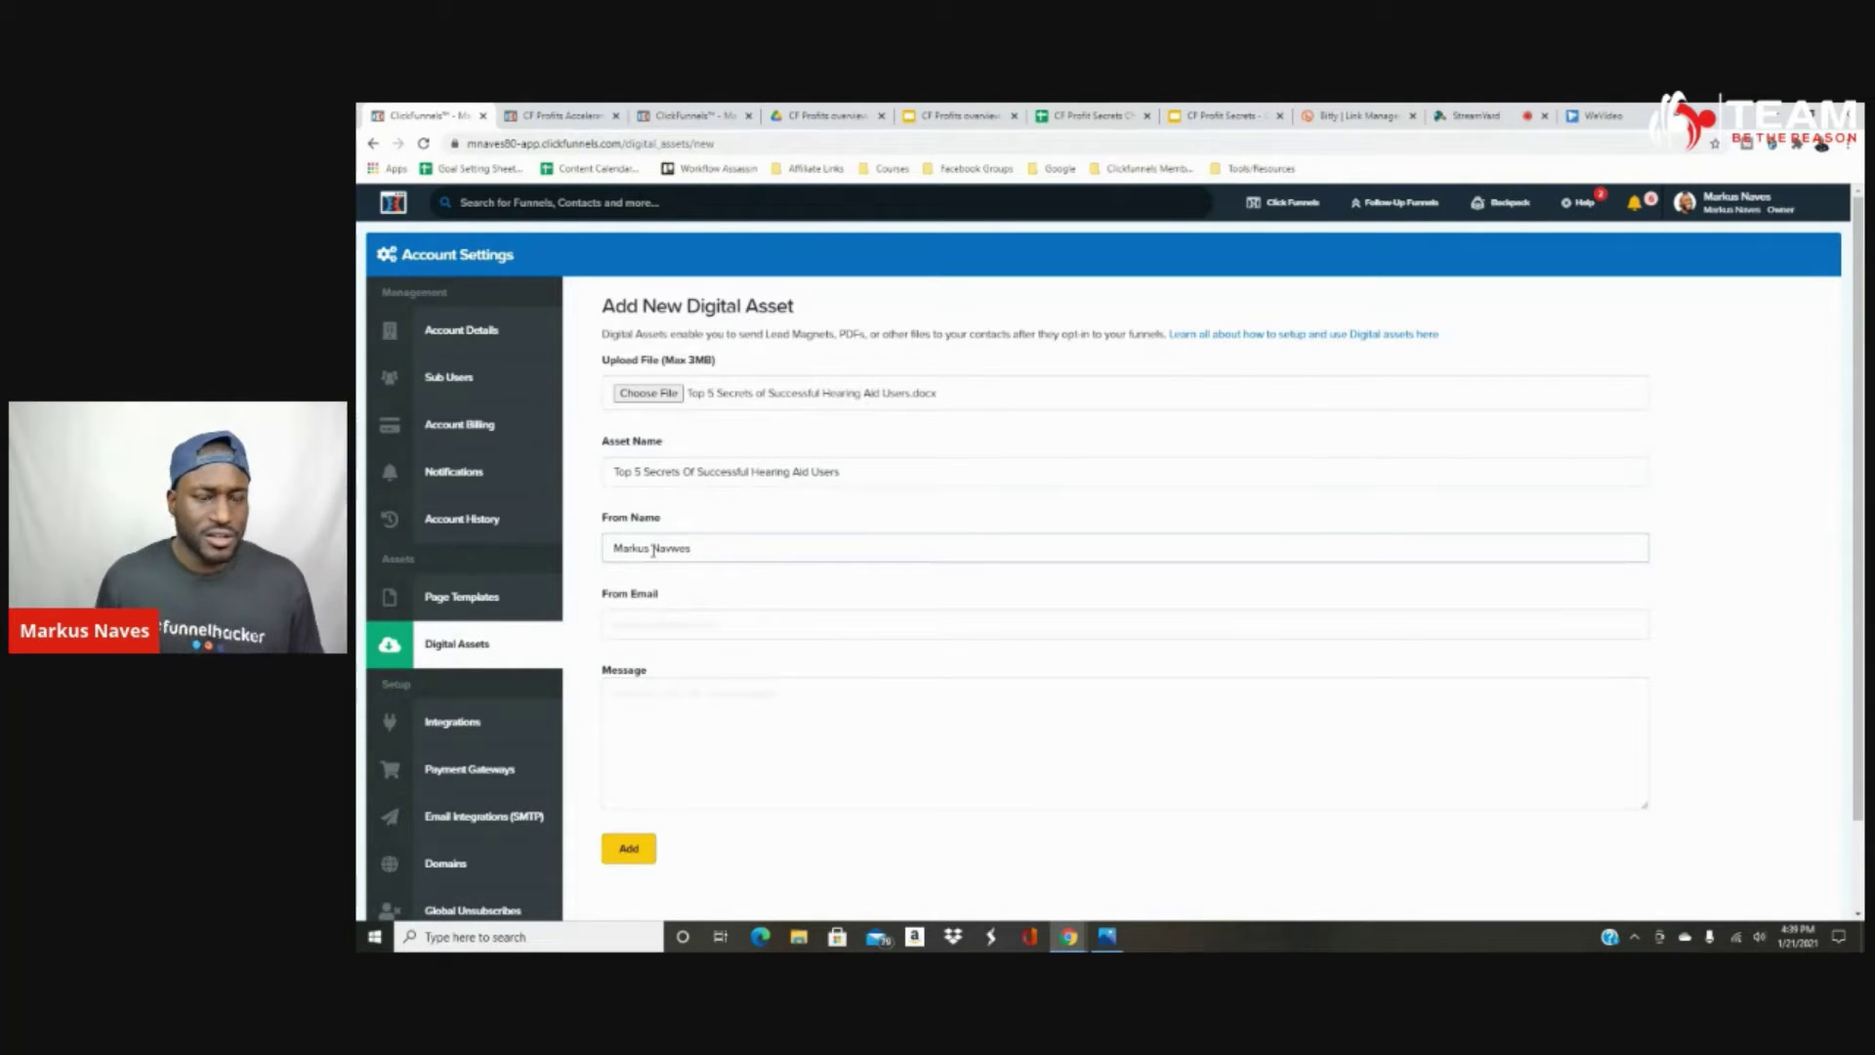
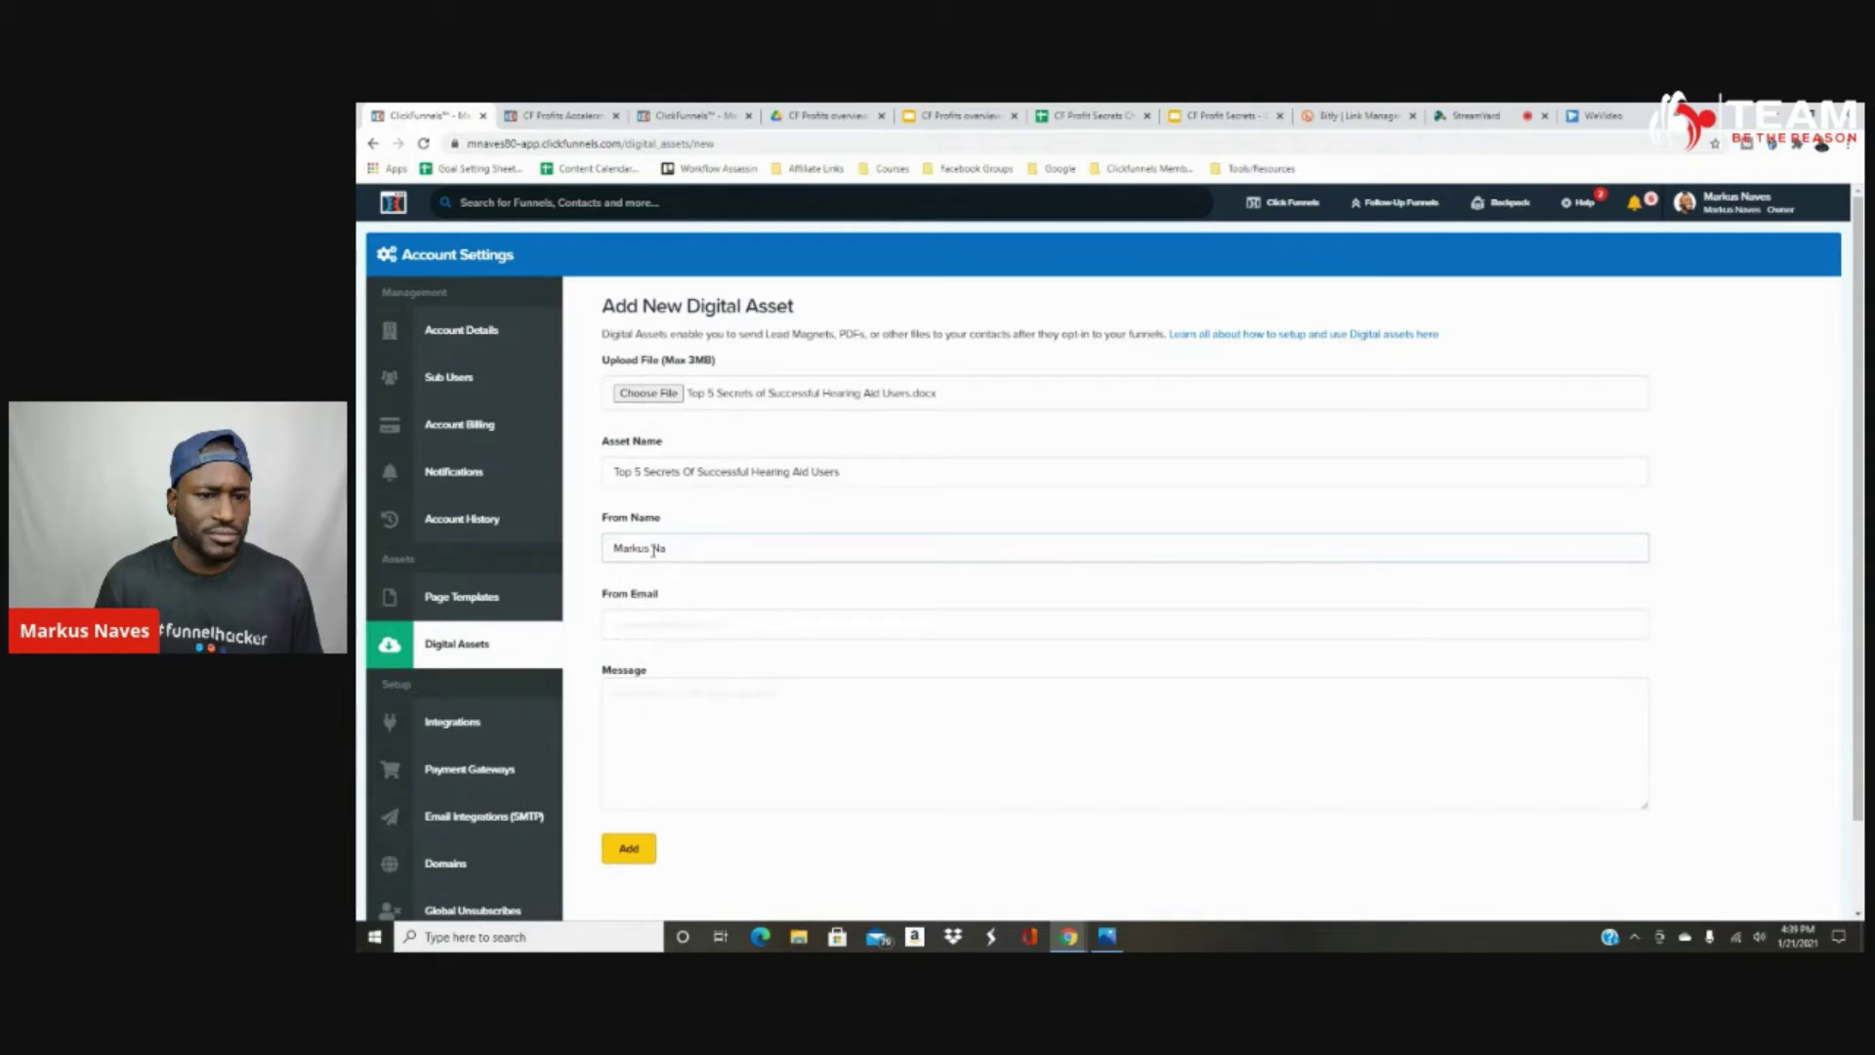
text(ves)
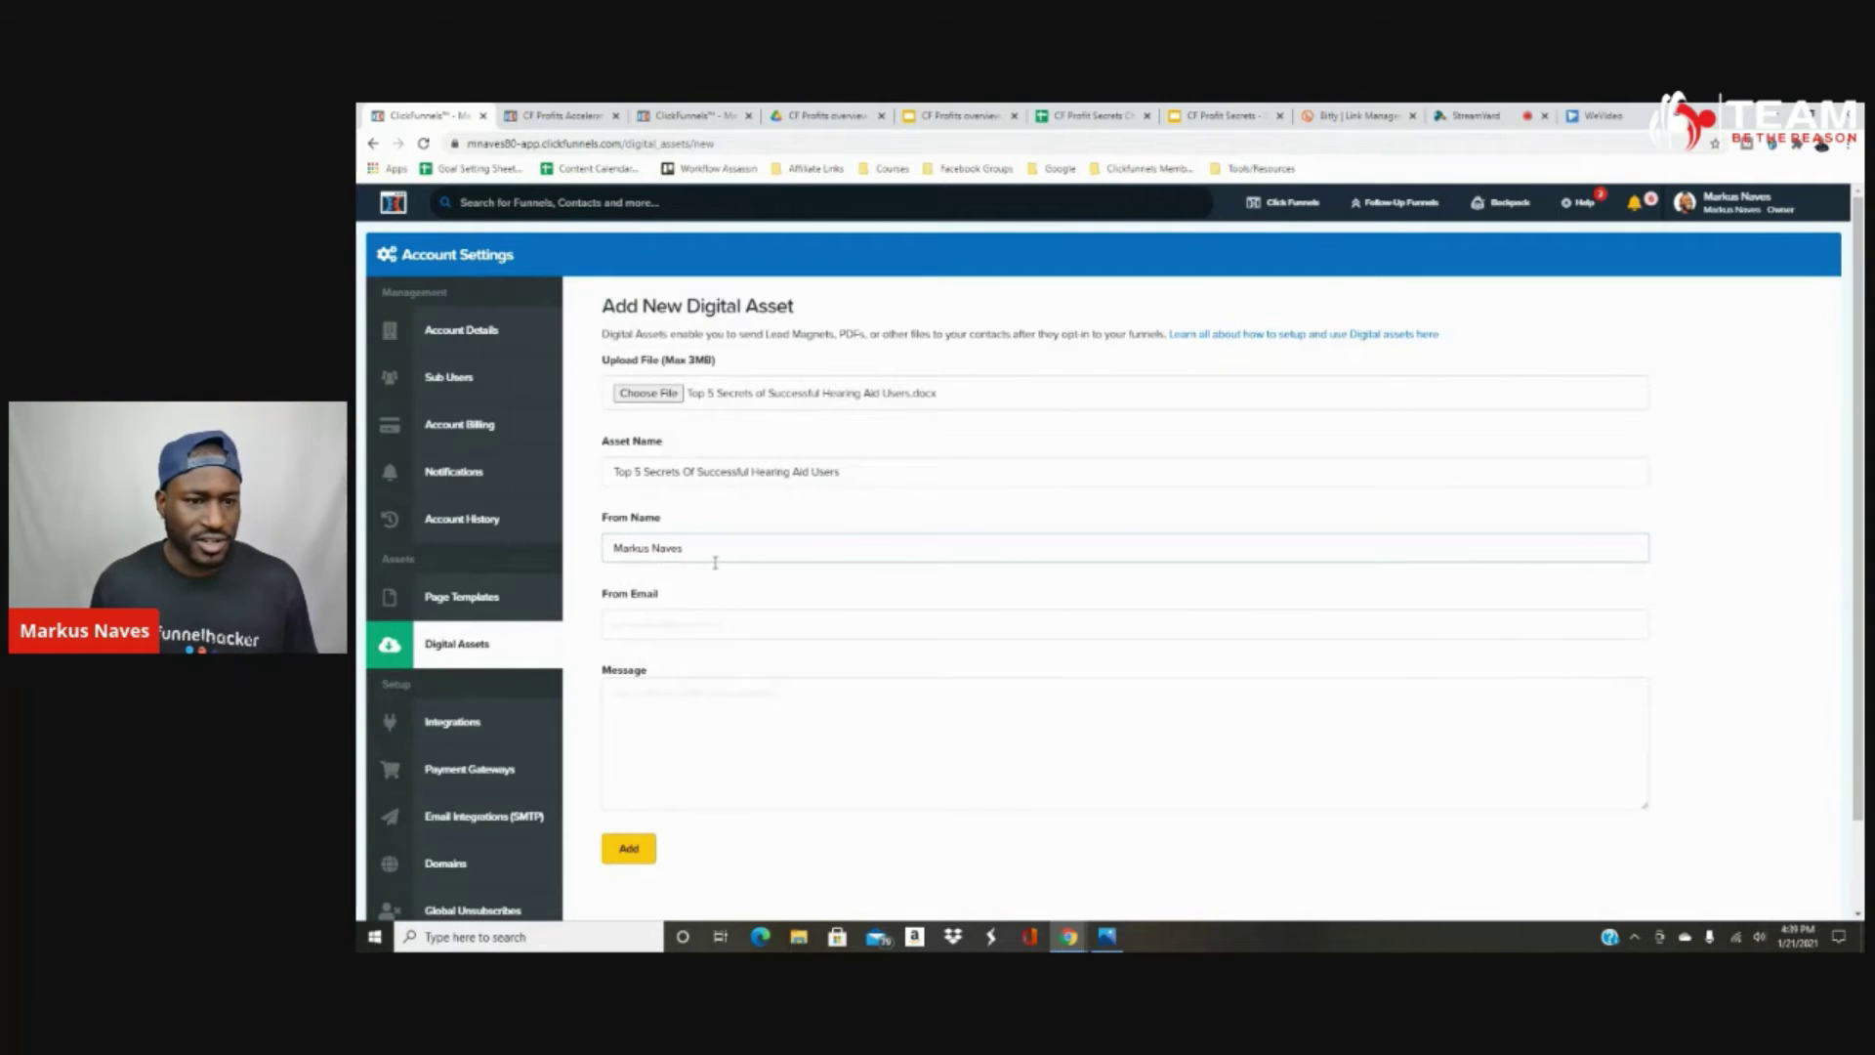
click(713, 573)
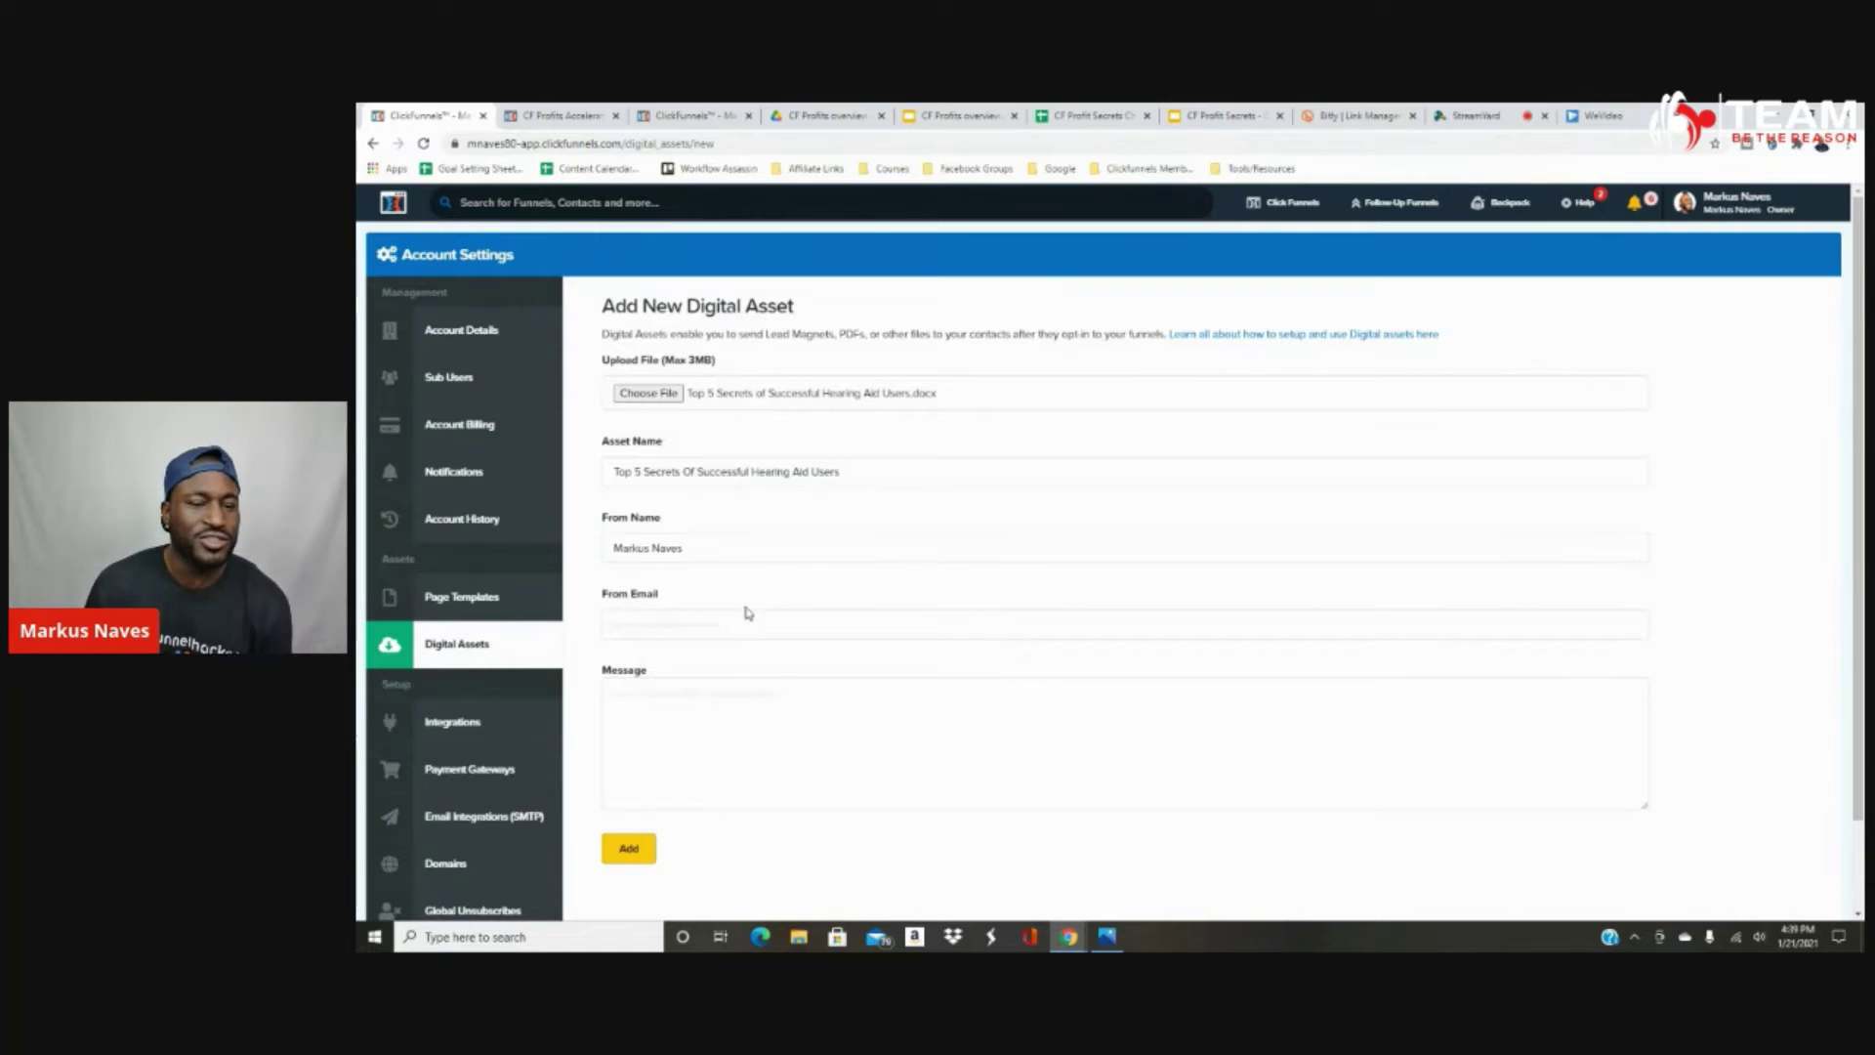
Add the asset and locate it at the bottom of the Manage Digital Assets list.
click(631, 850)
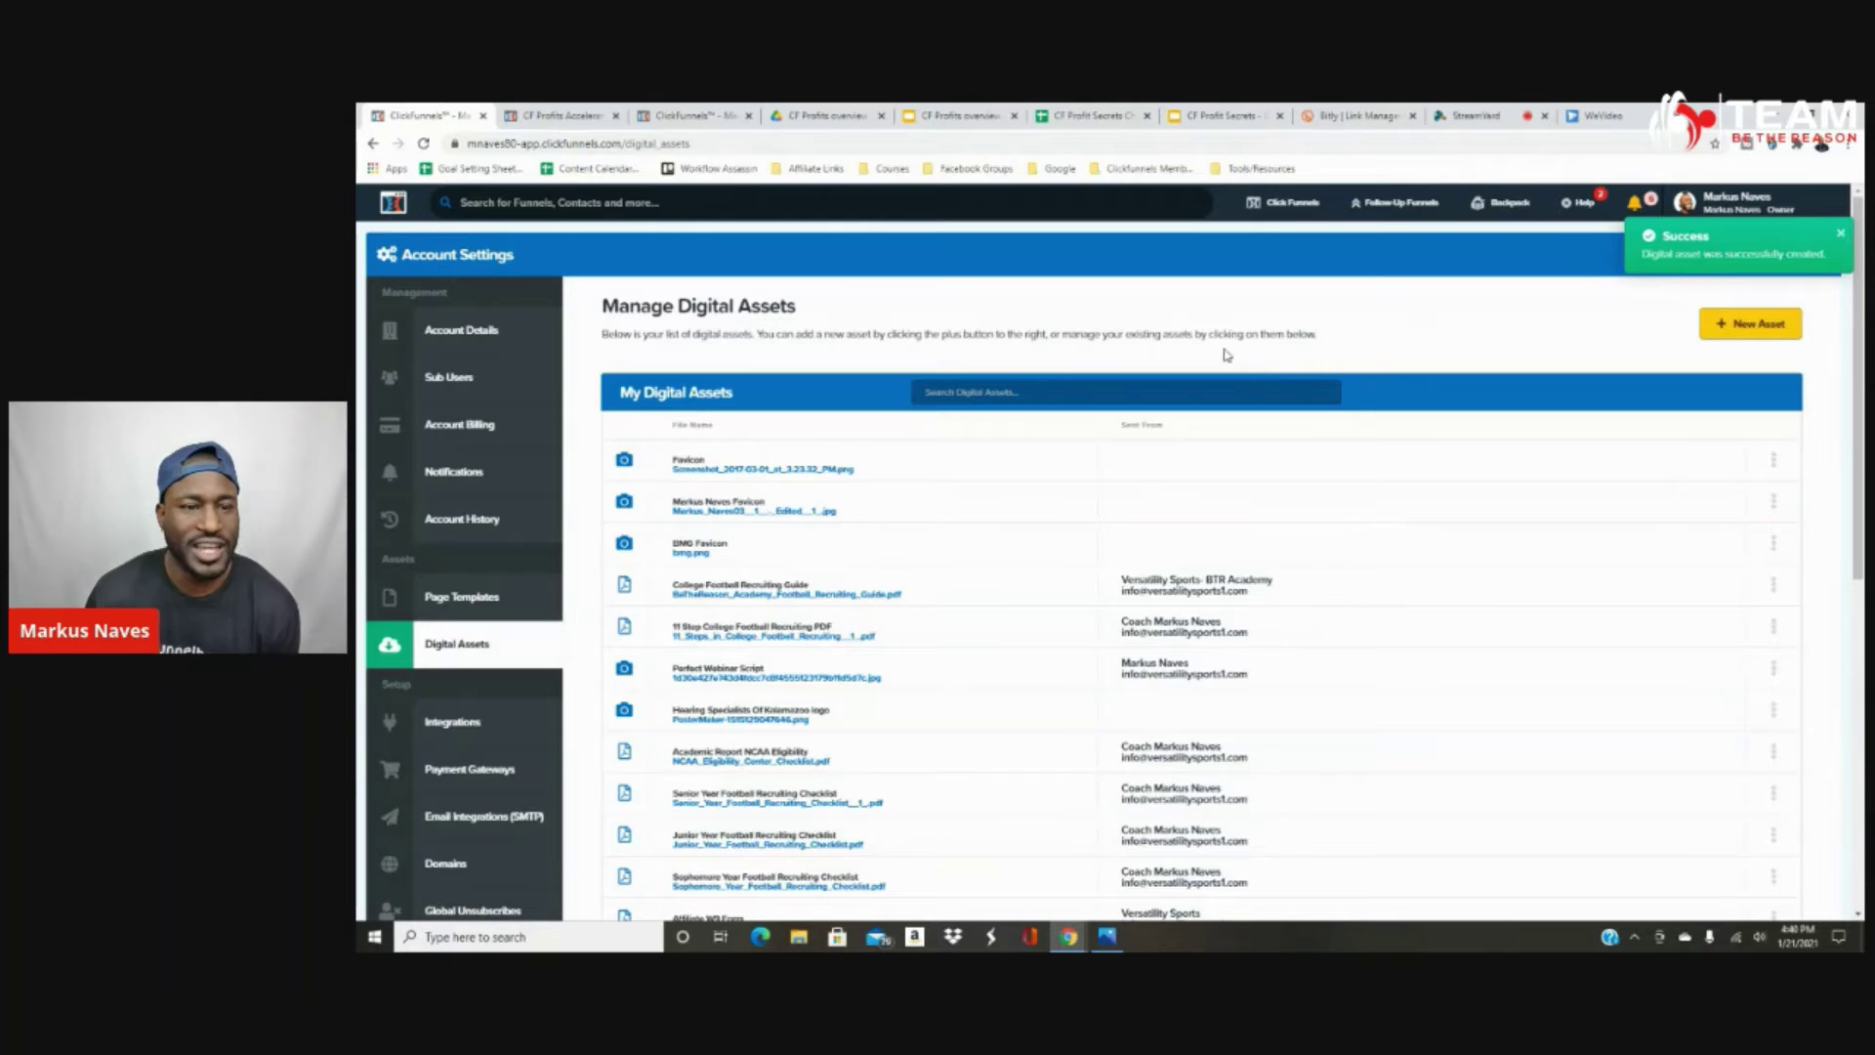
scroll(1162, 350, down, 7)
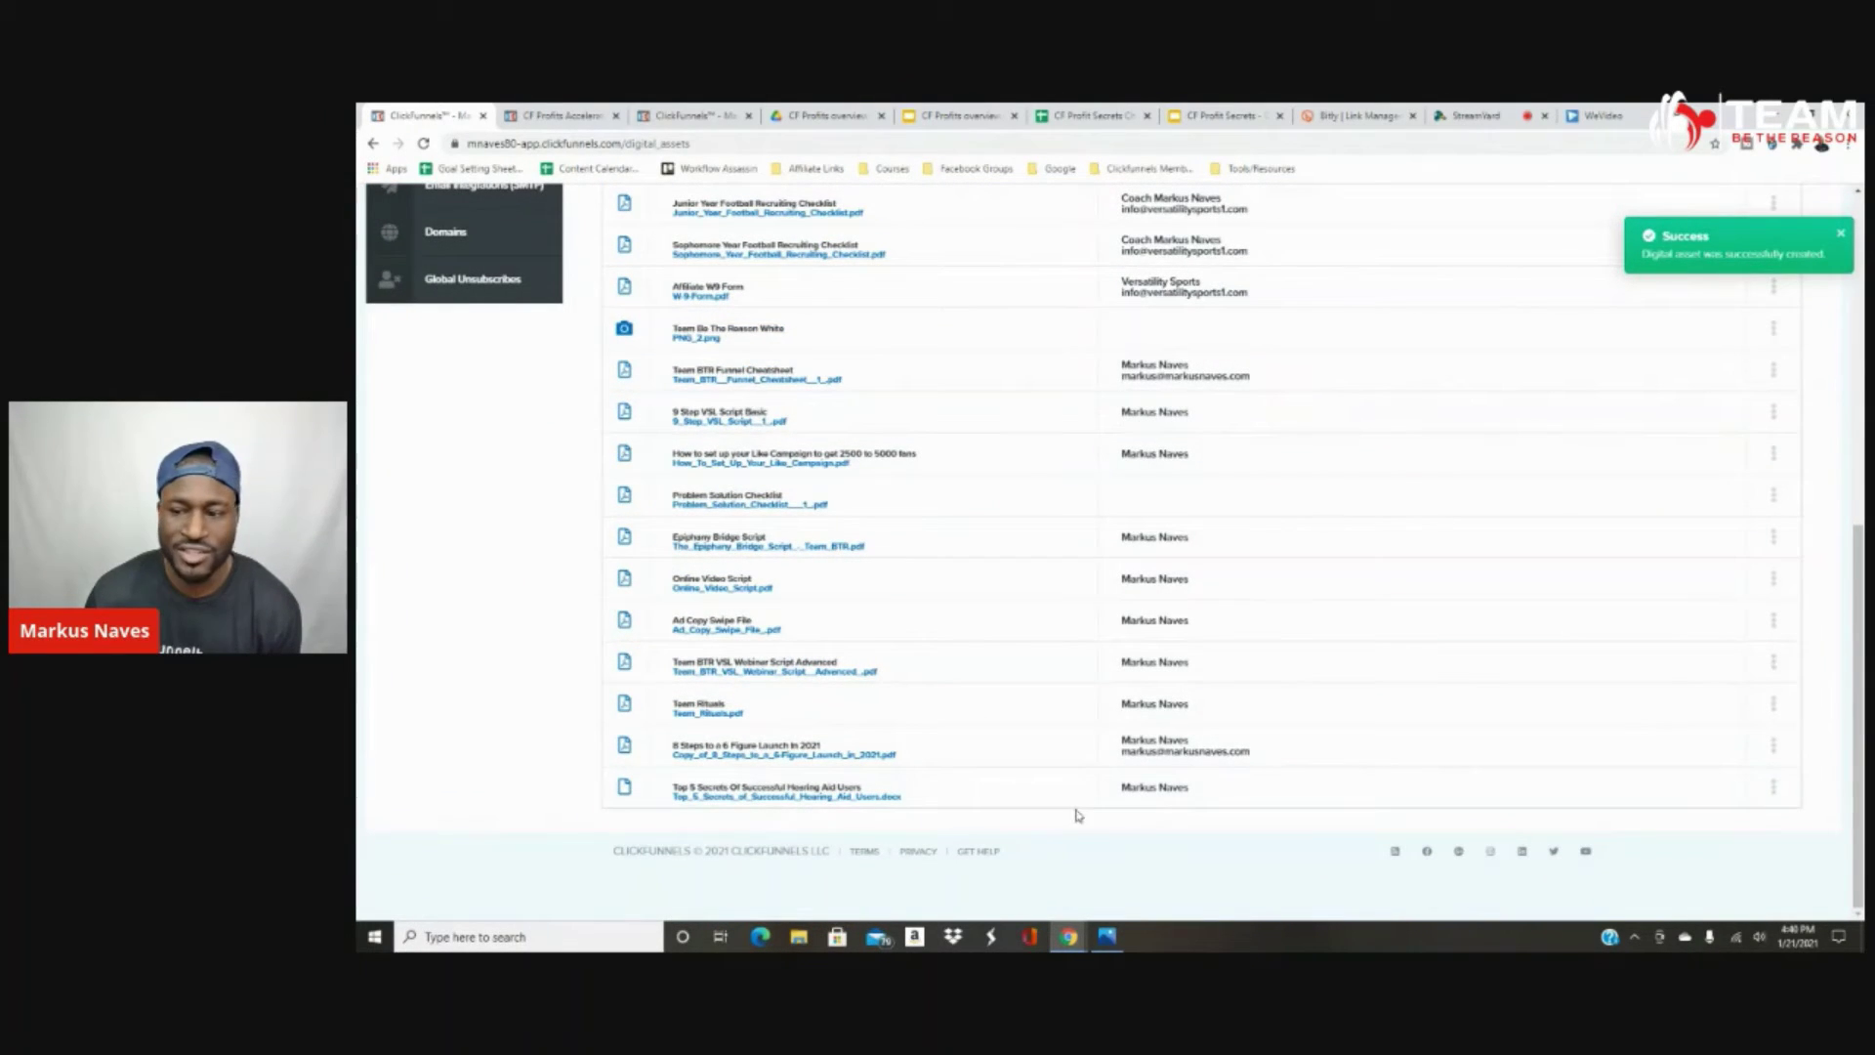
click(1775, 787)
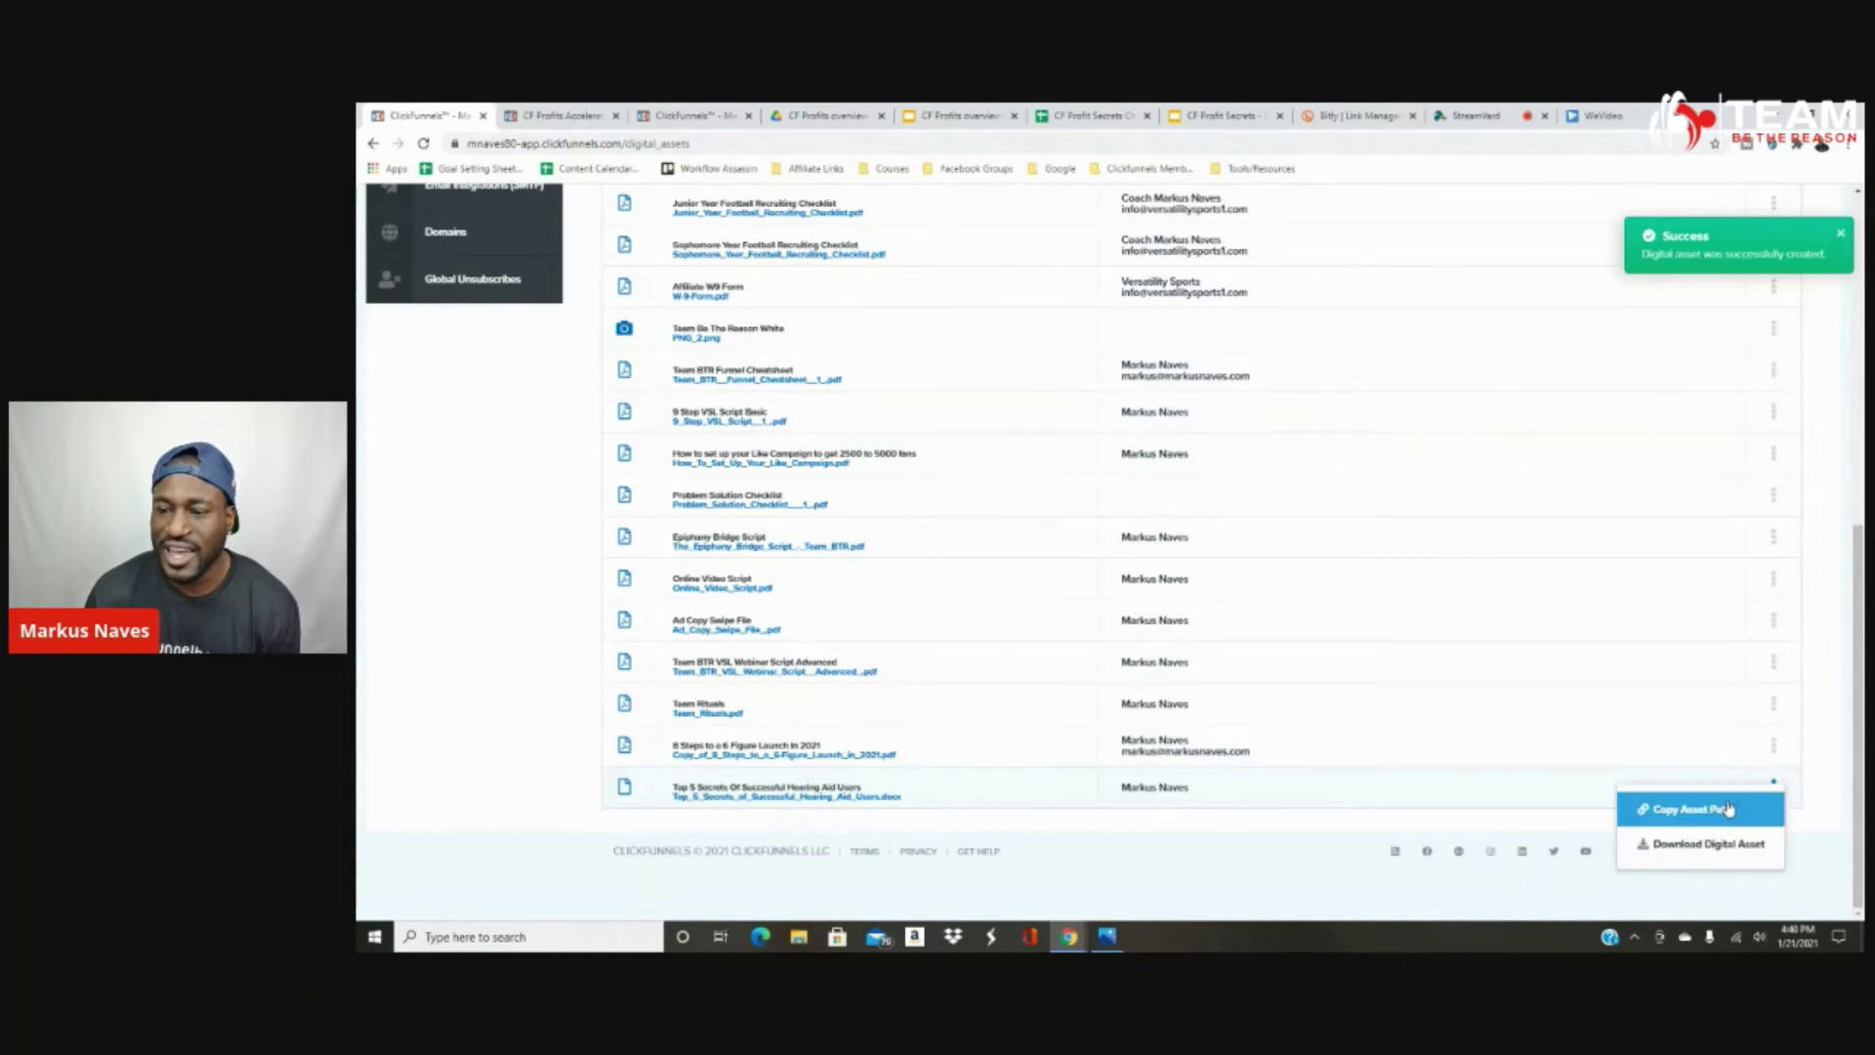
Download the hearing-aid .docx by loading its copied asset path in a new tab, then open it.
click(1691, 852)
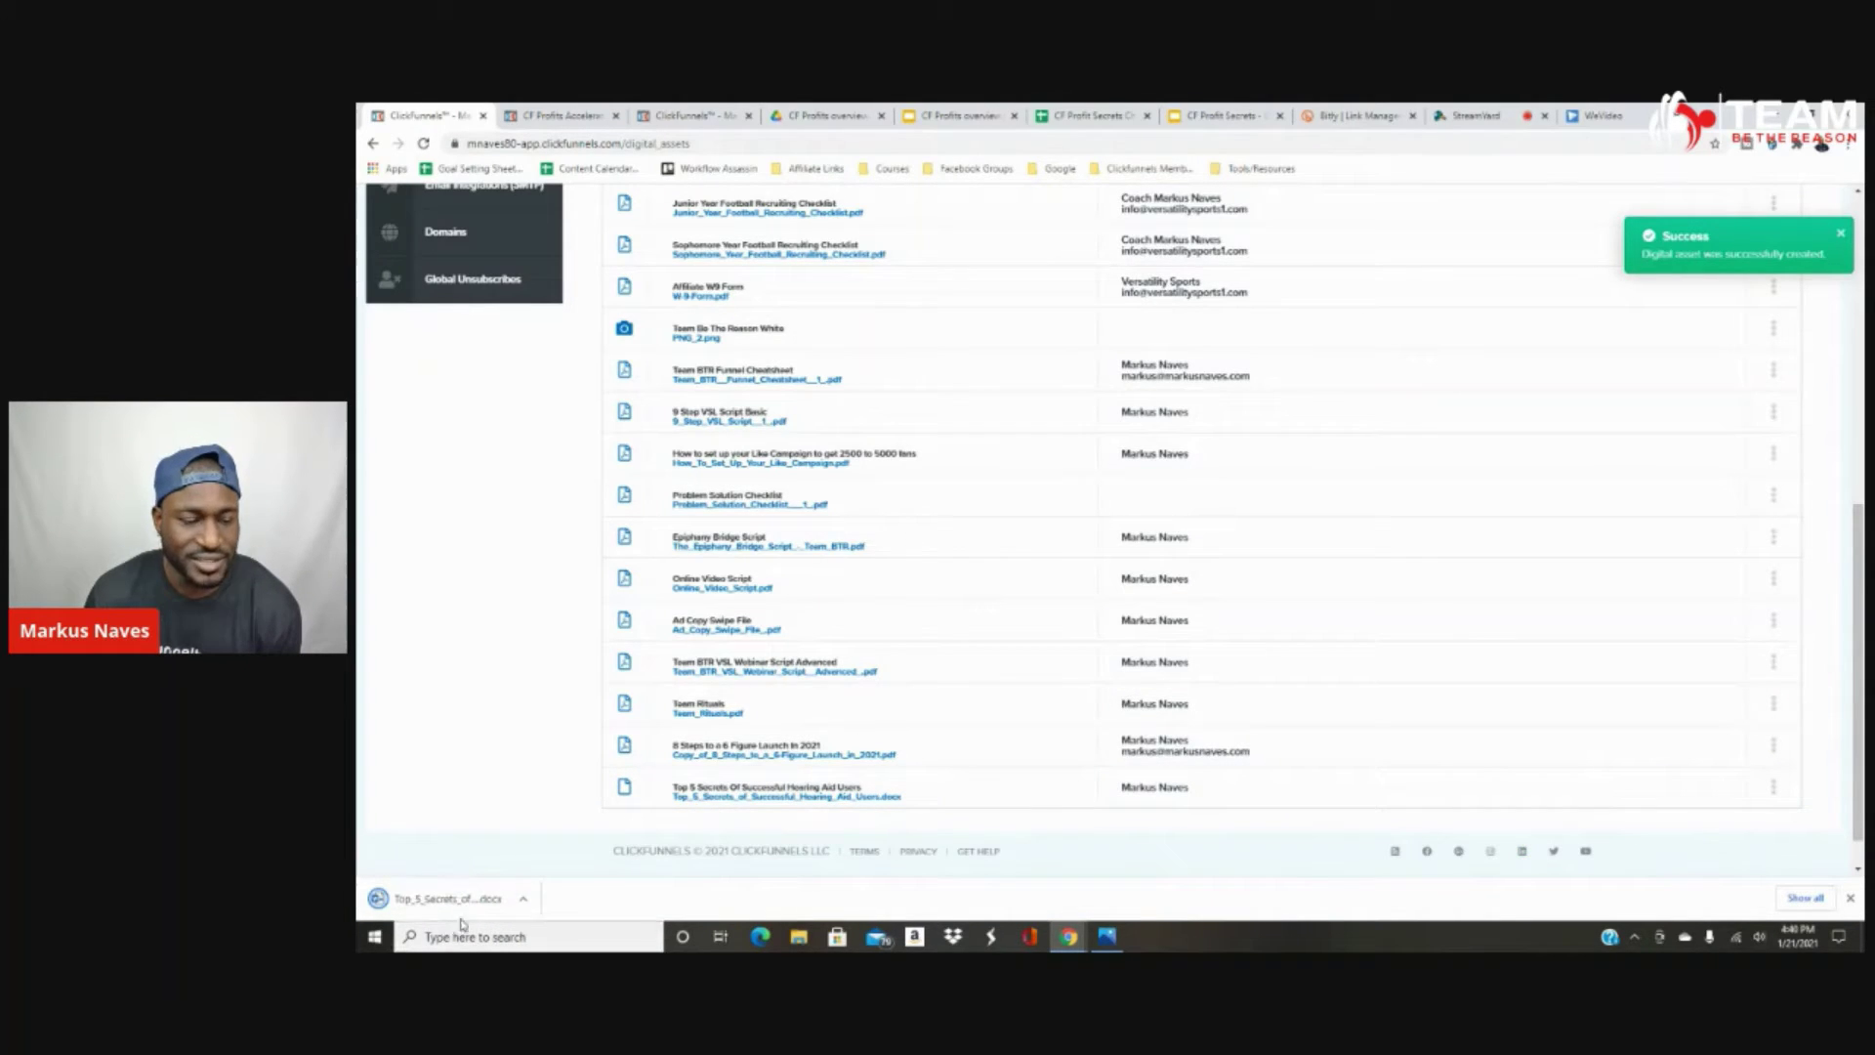
click(1773, 784)
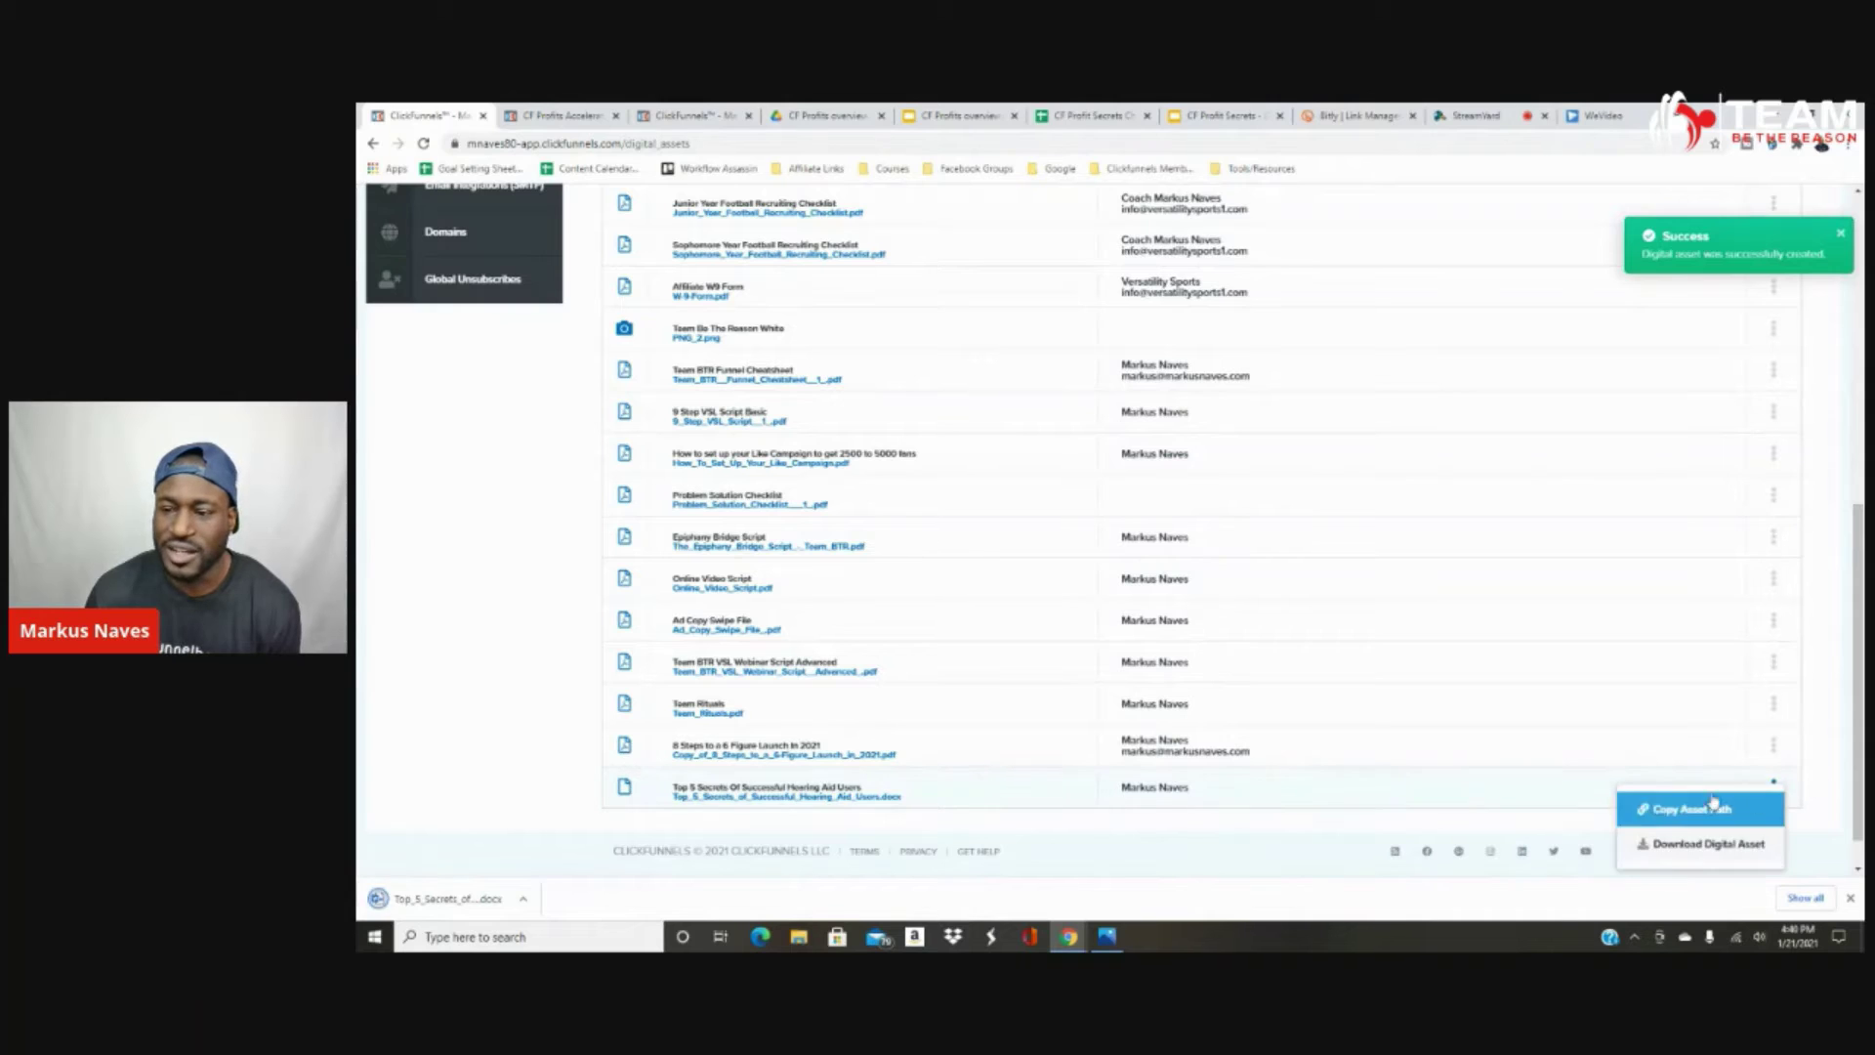
click(1659, 809)
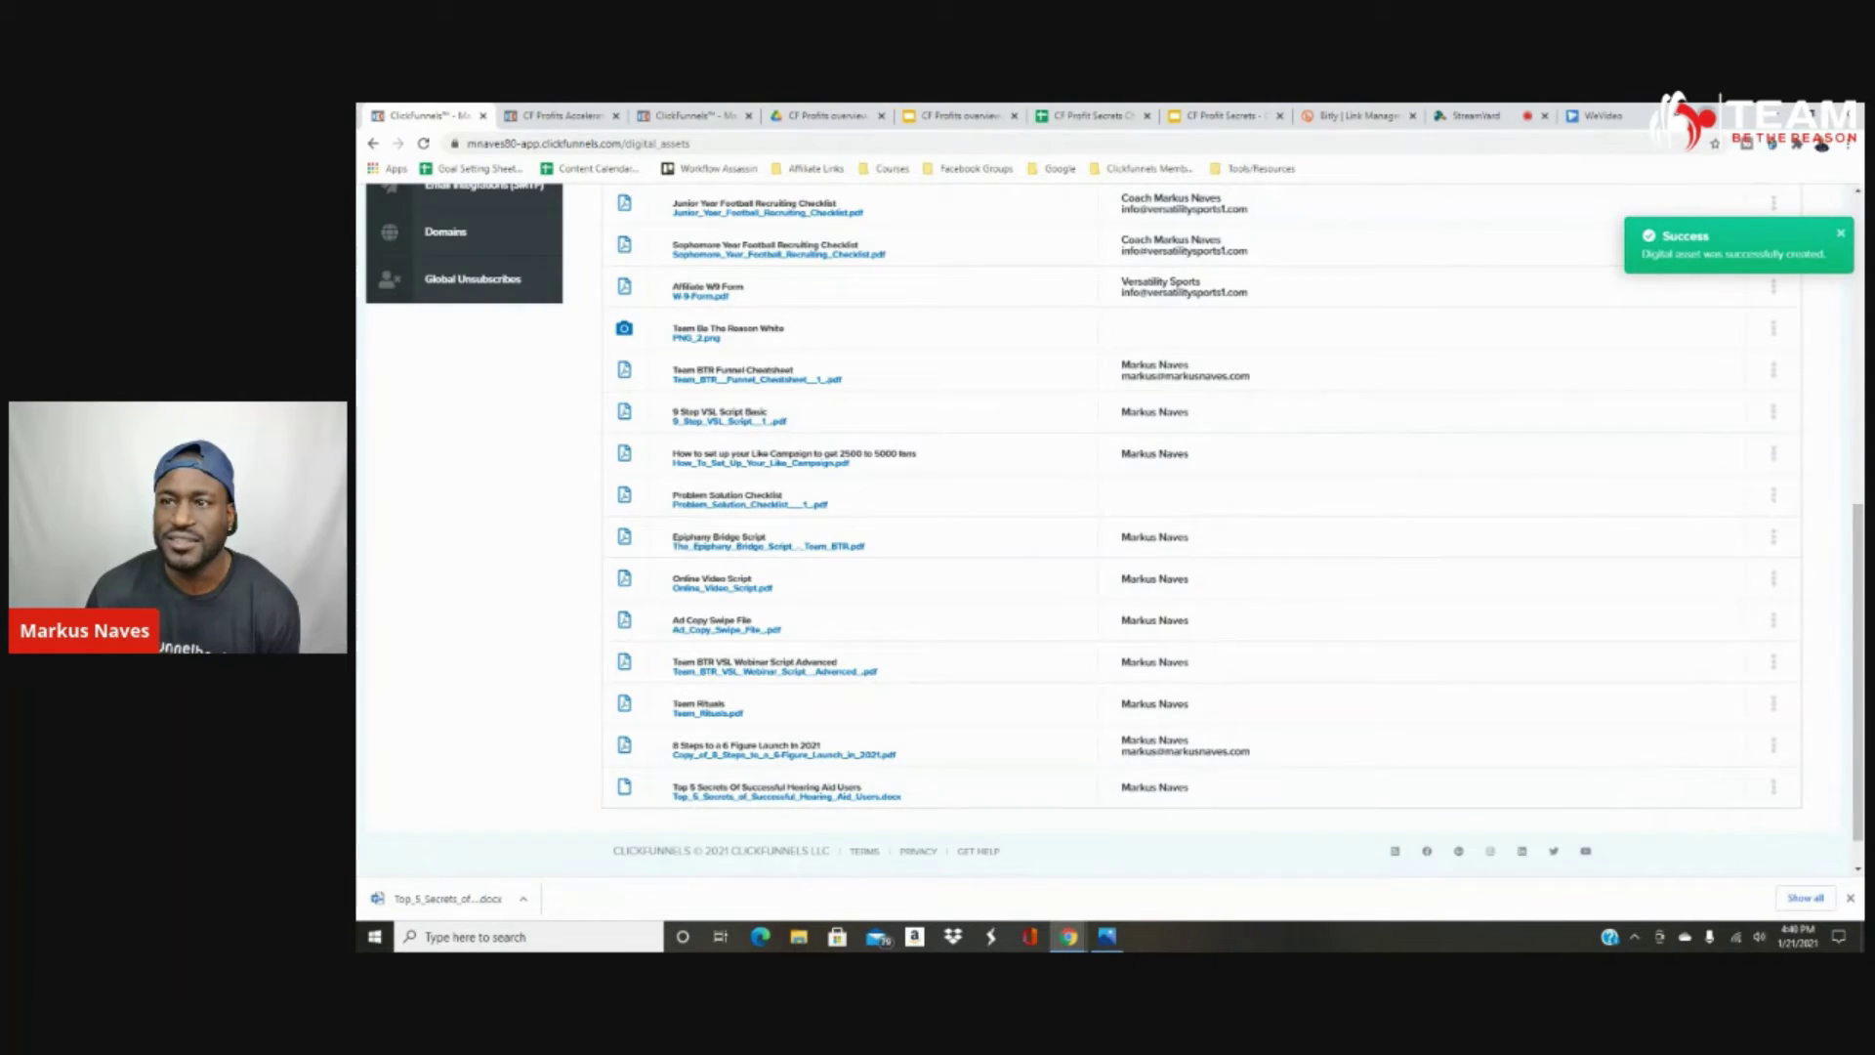
click(1709, 113)
text(https://d2saw6je89goi1.cloudfront.net/uploads/digital_asset/file/843785/Top_5_Secrets_of_Successful_Hearing_Aid_Users.docx)
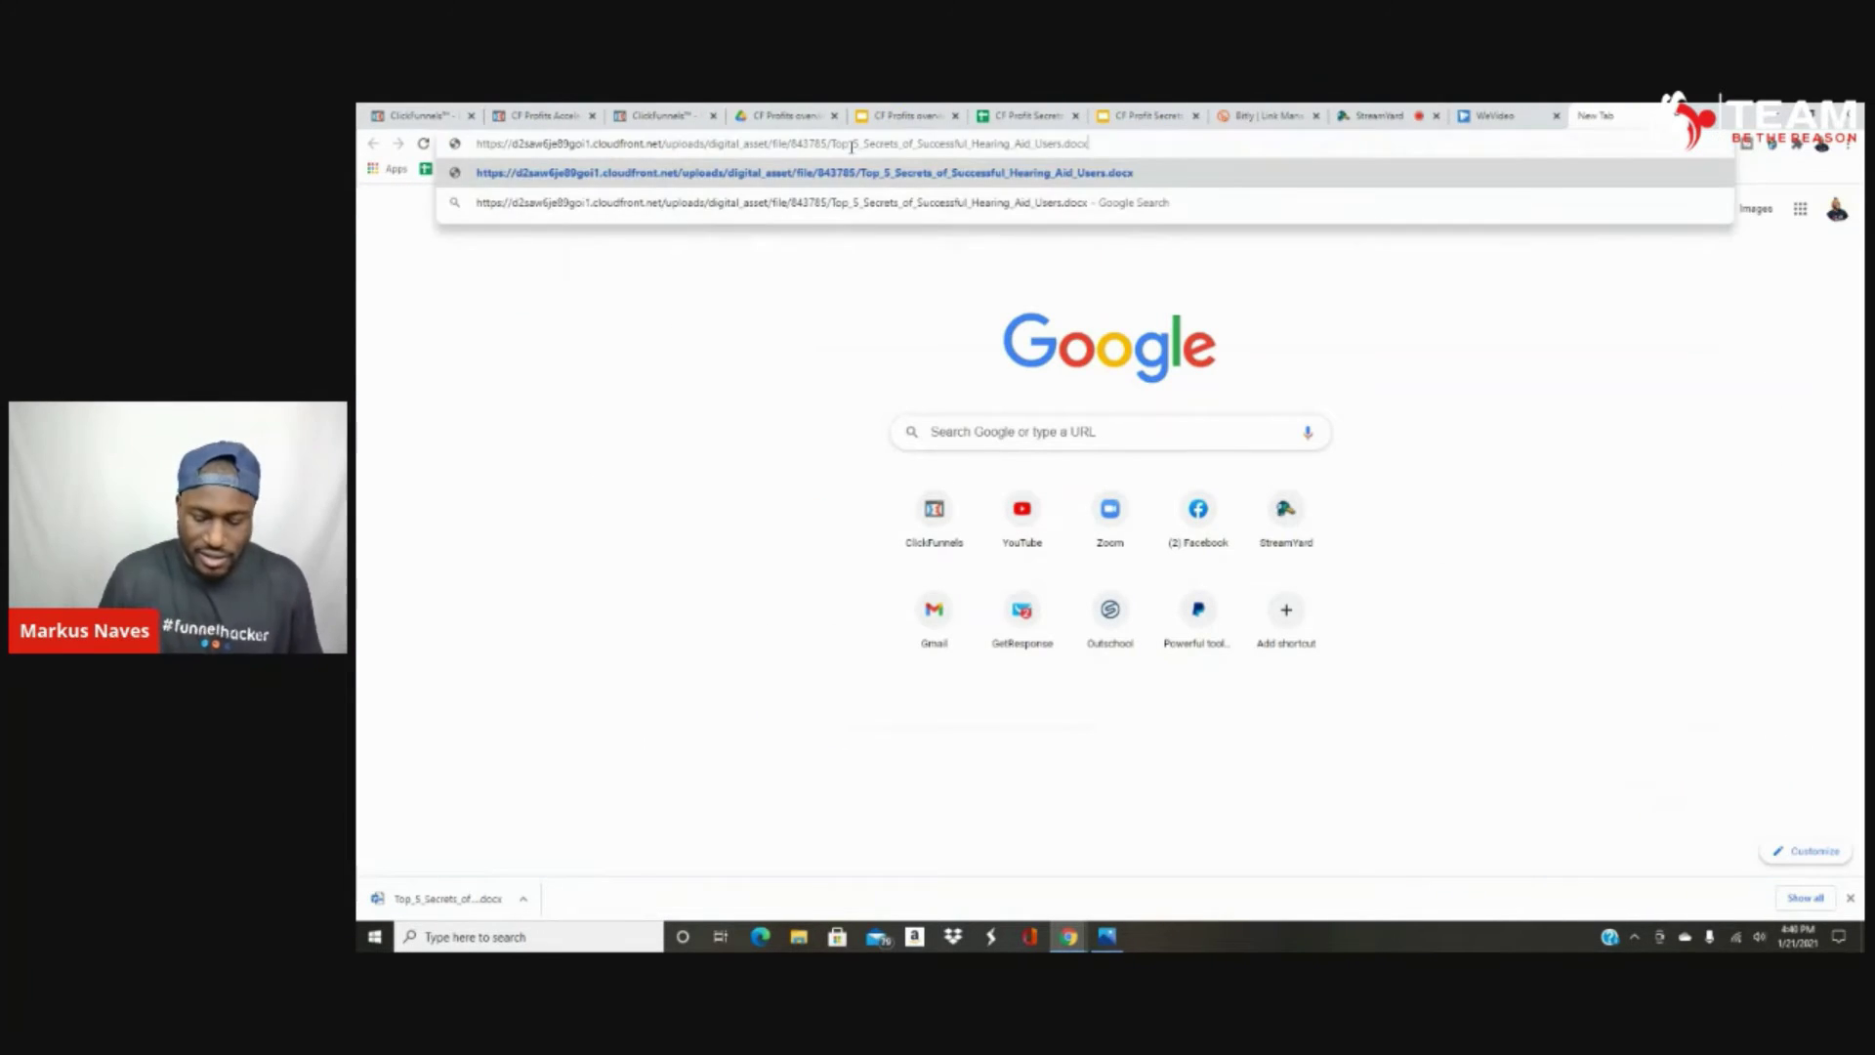
key(Return)
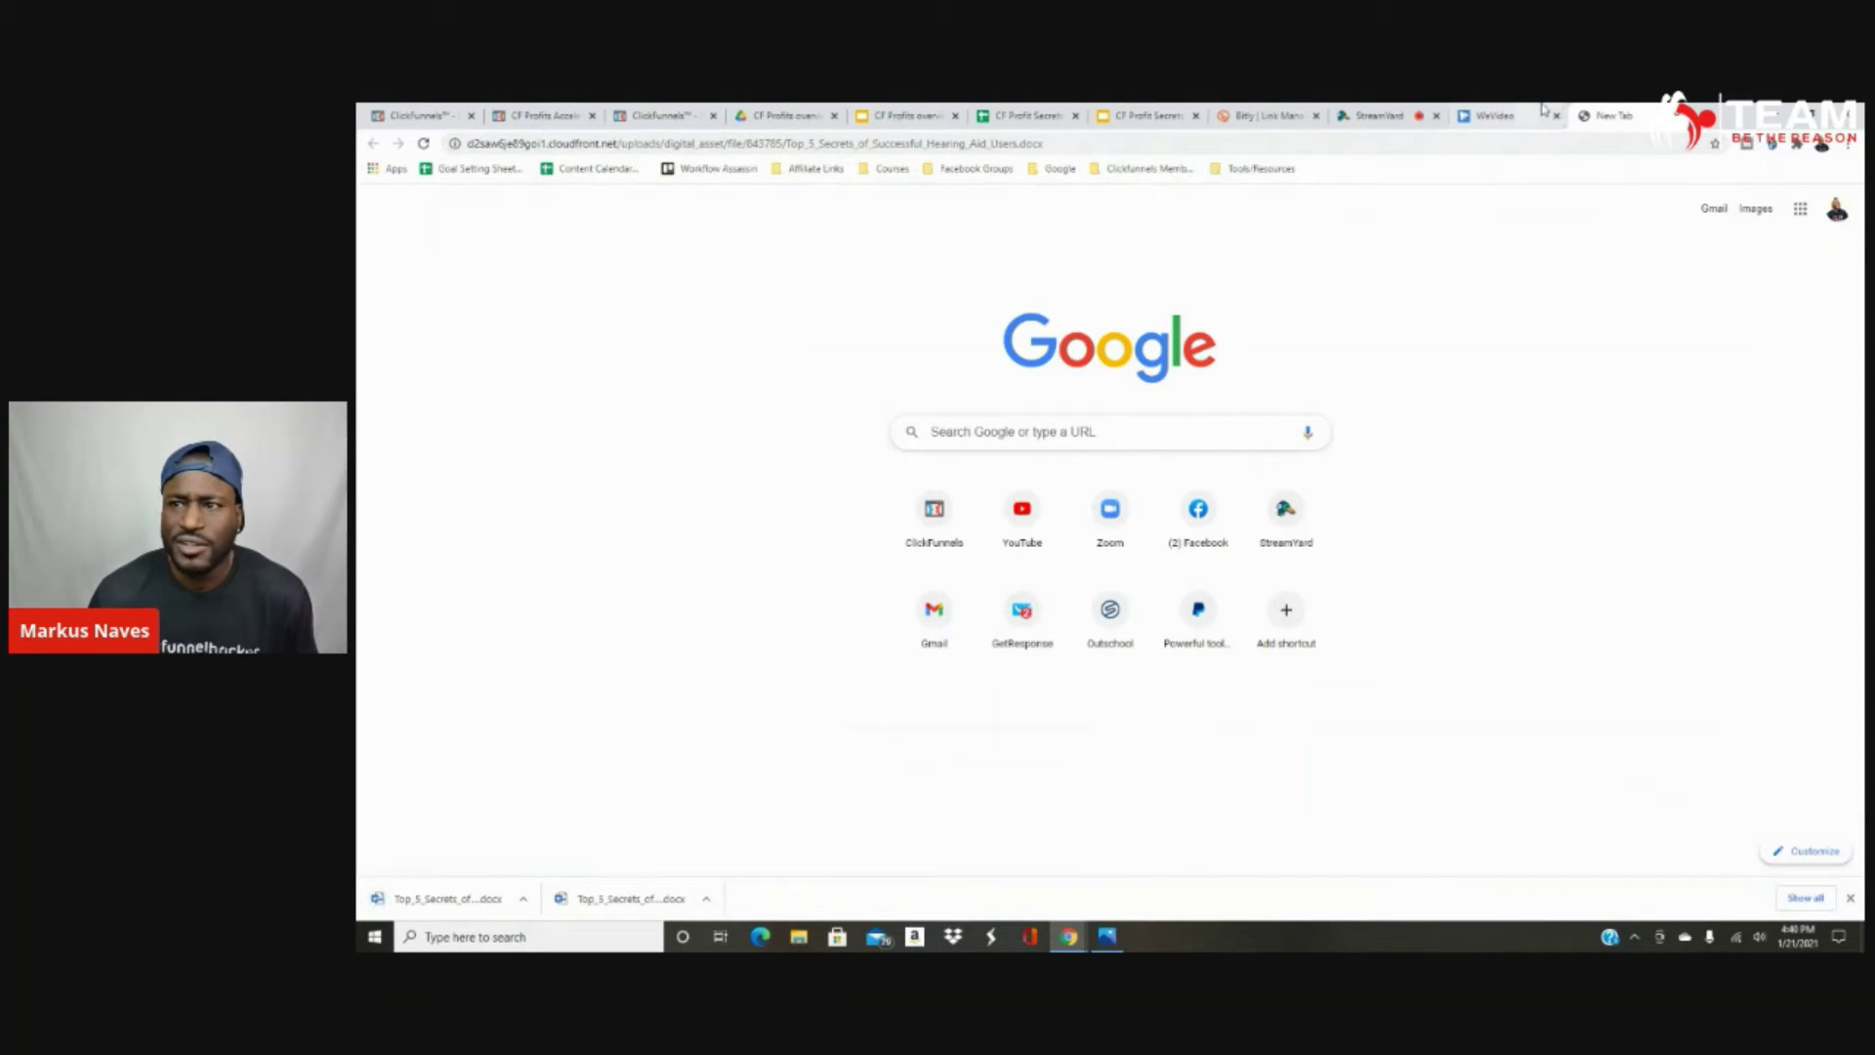
click(1443, 144)
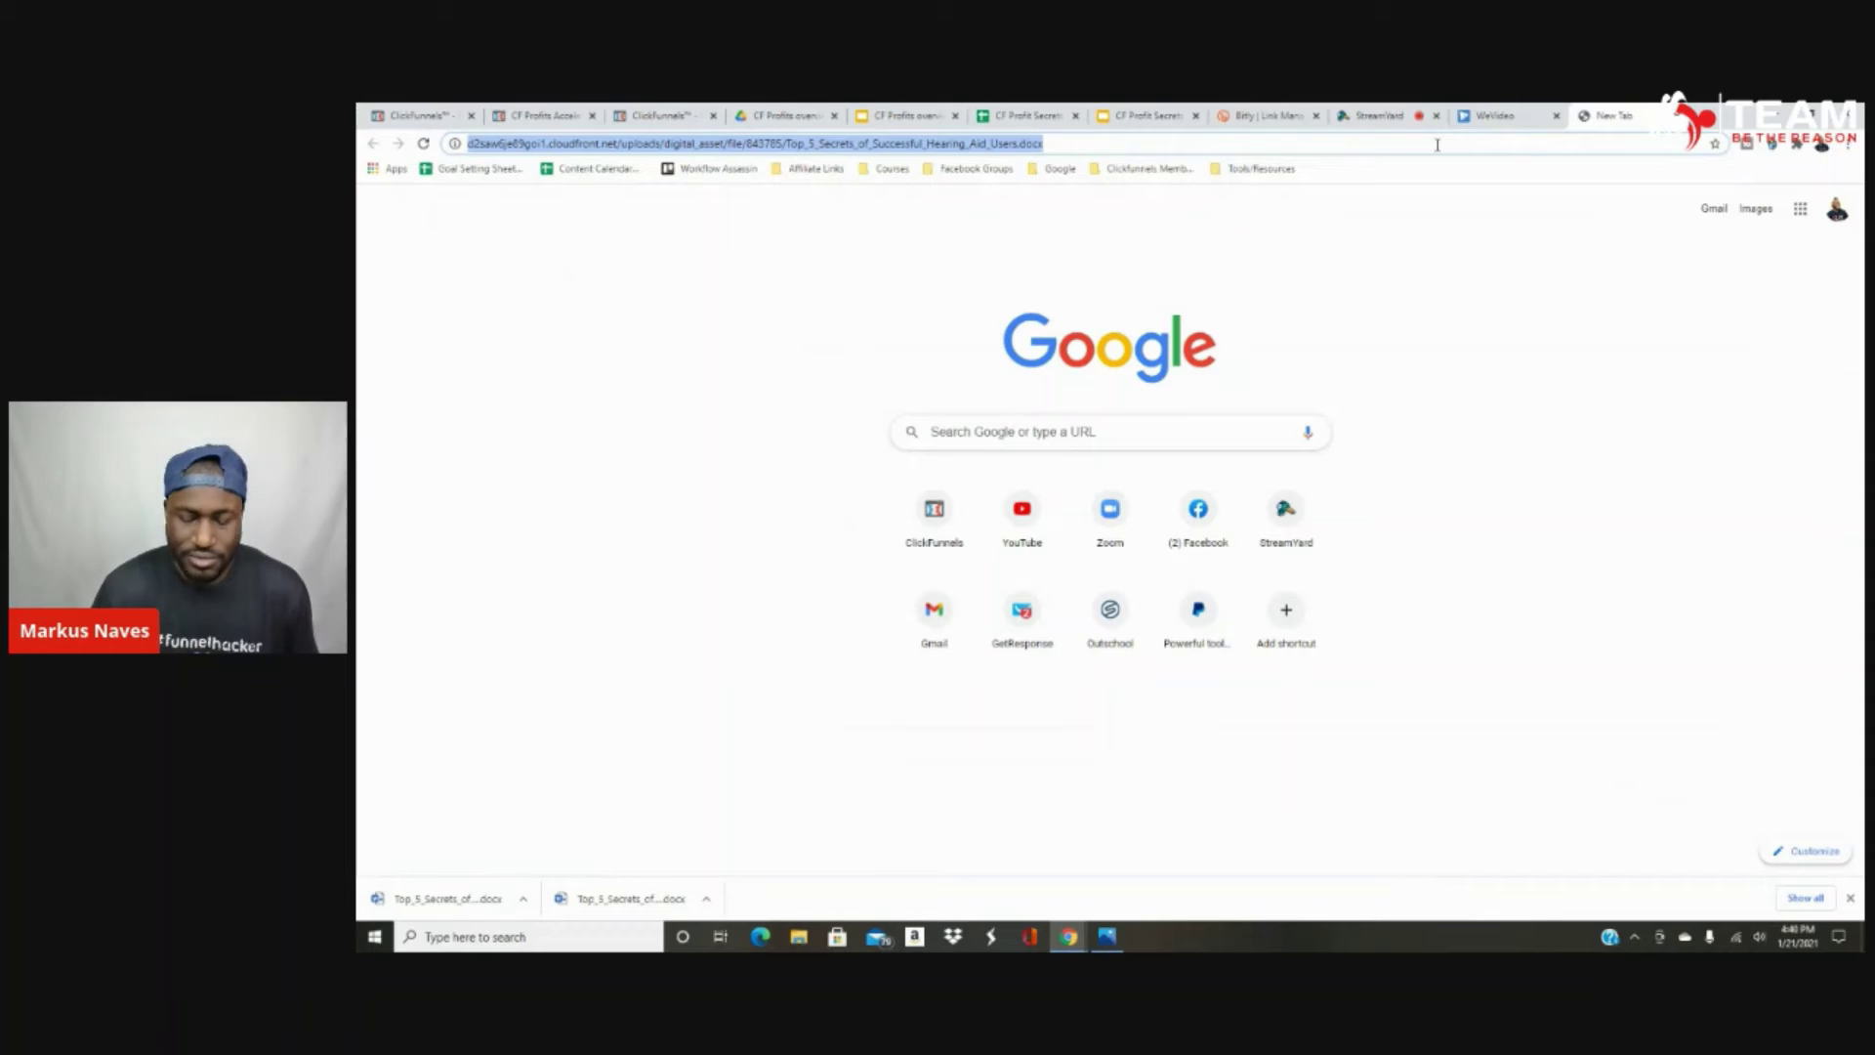
key(Return)
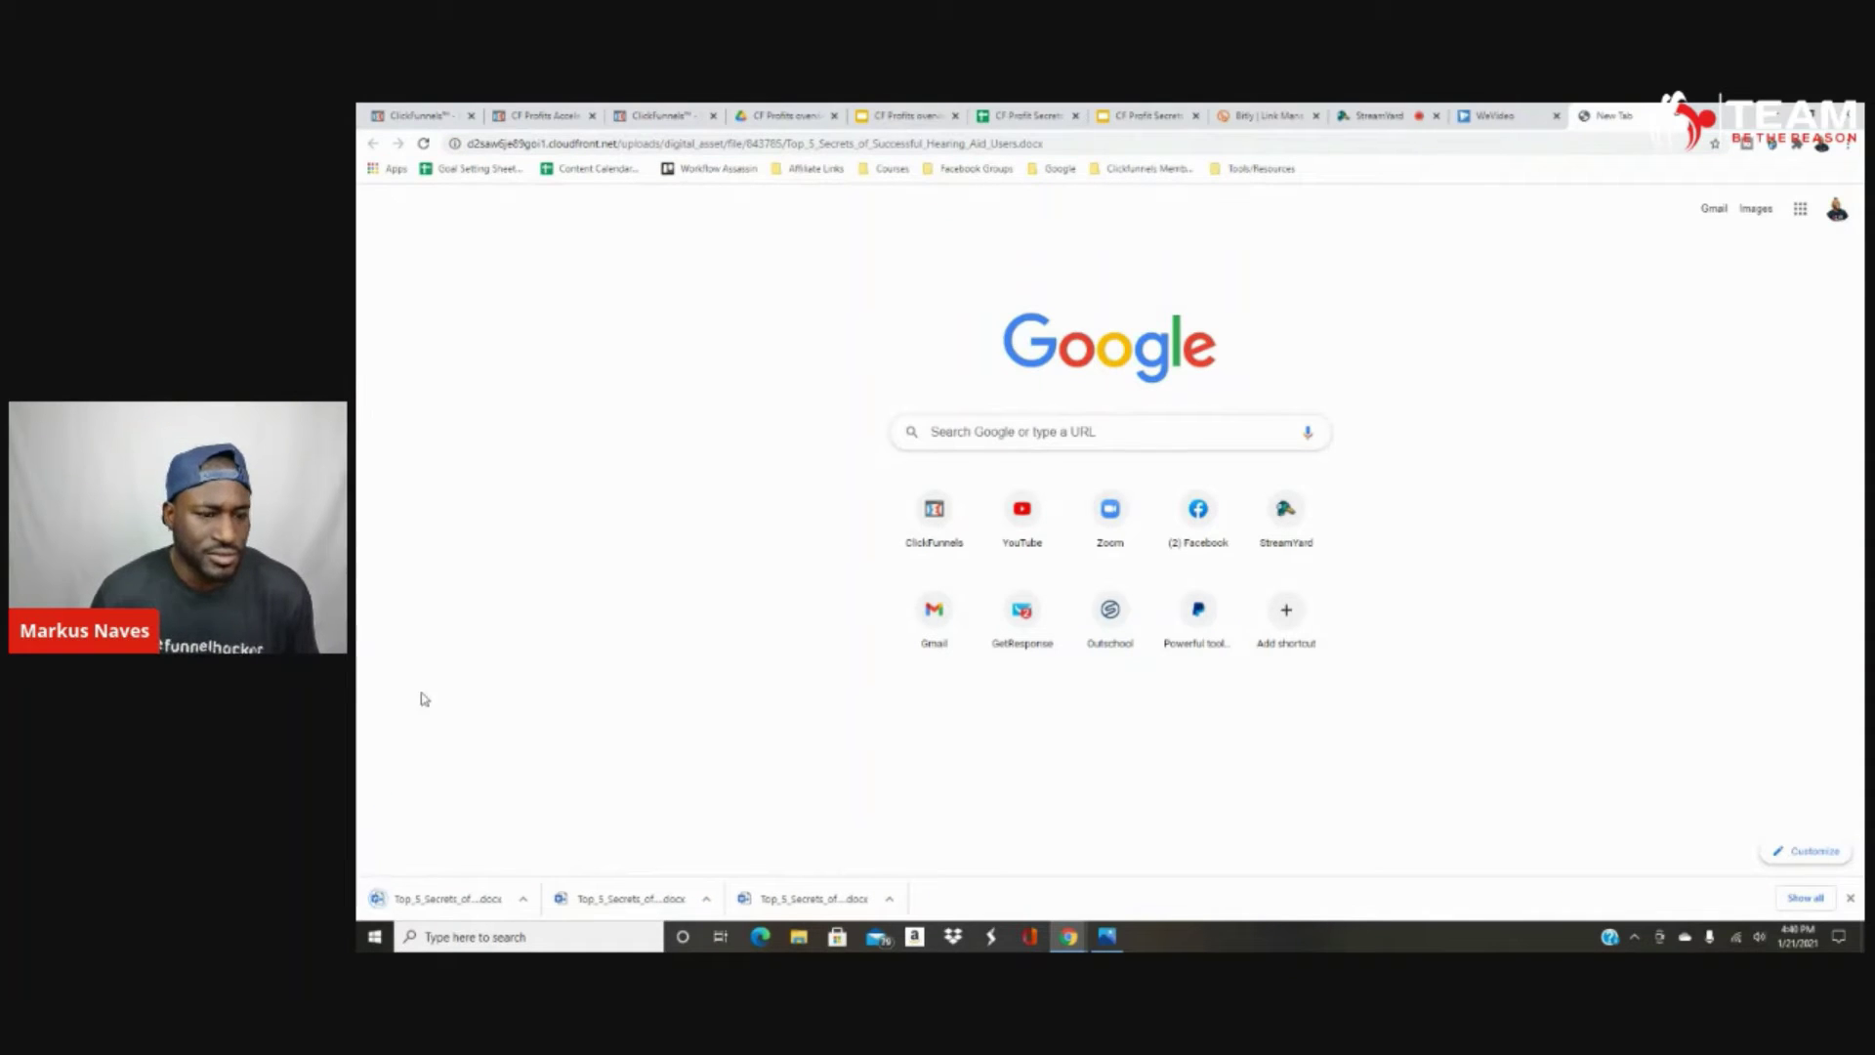
click(645, 897)
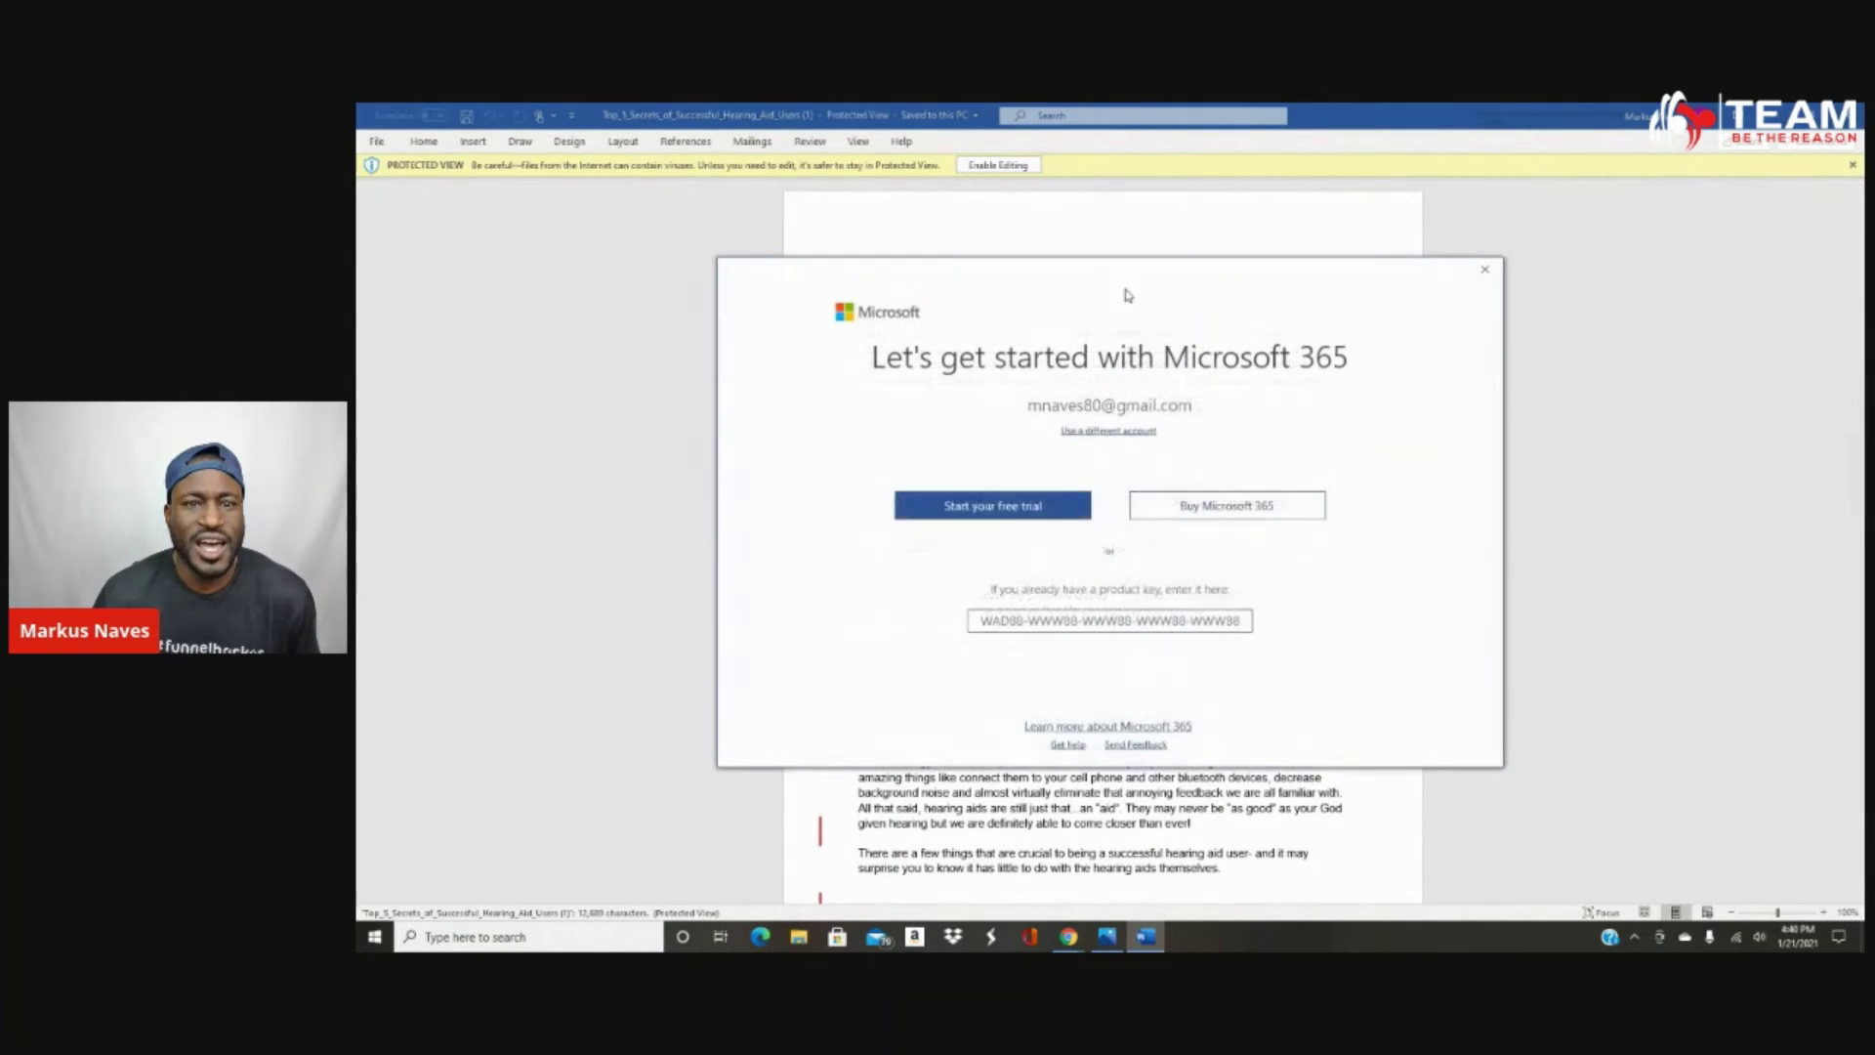
Dismiss the Microsoft 365 prompts, close the extra tab, reopen the document, then close Word.
click(1491, 276)
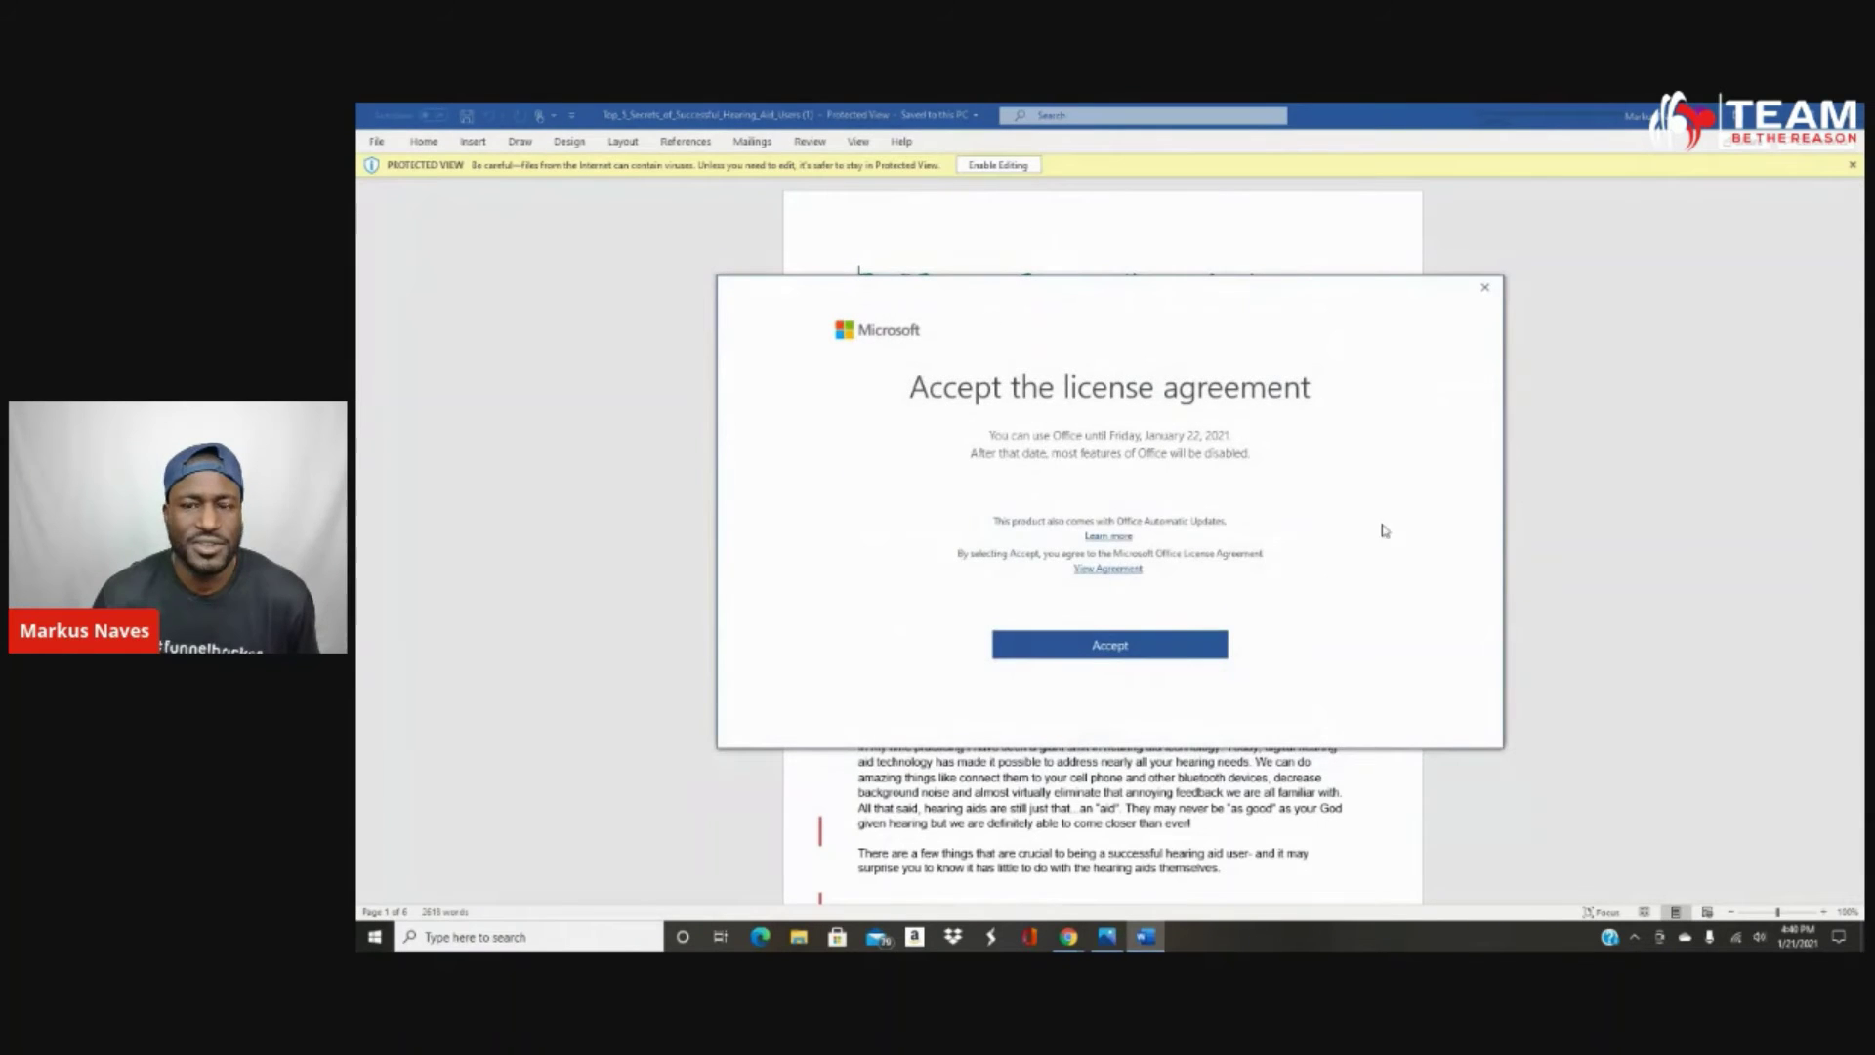
click(1488, 286)
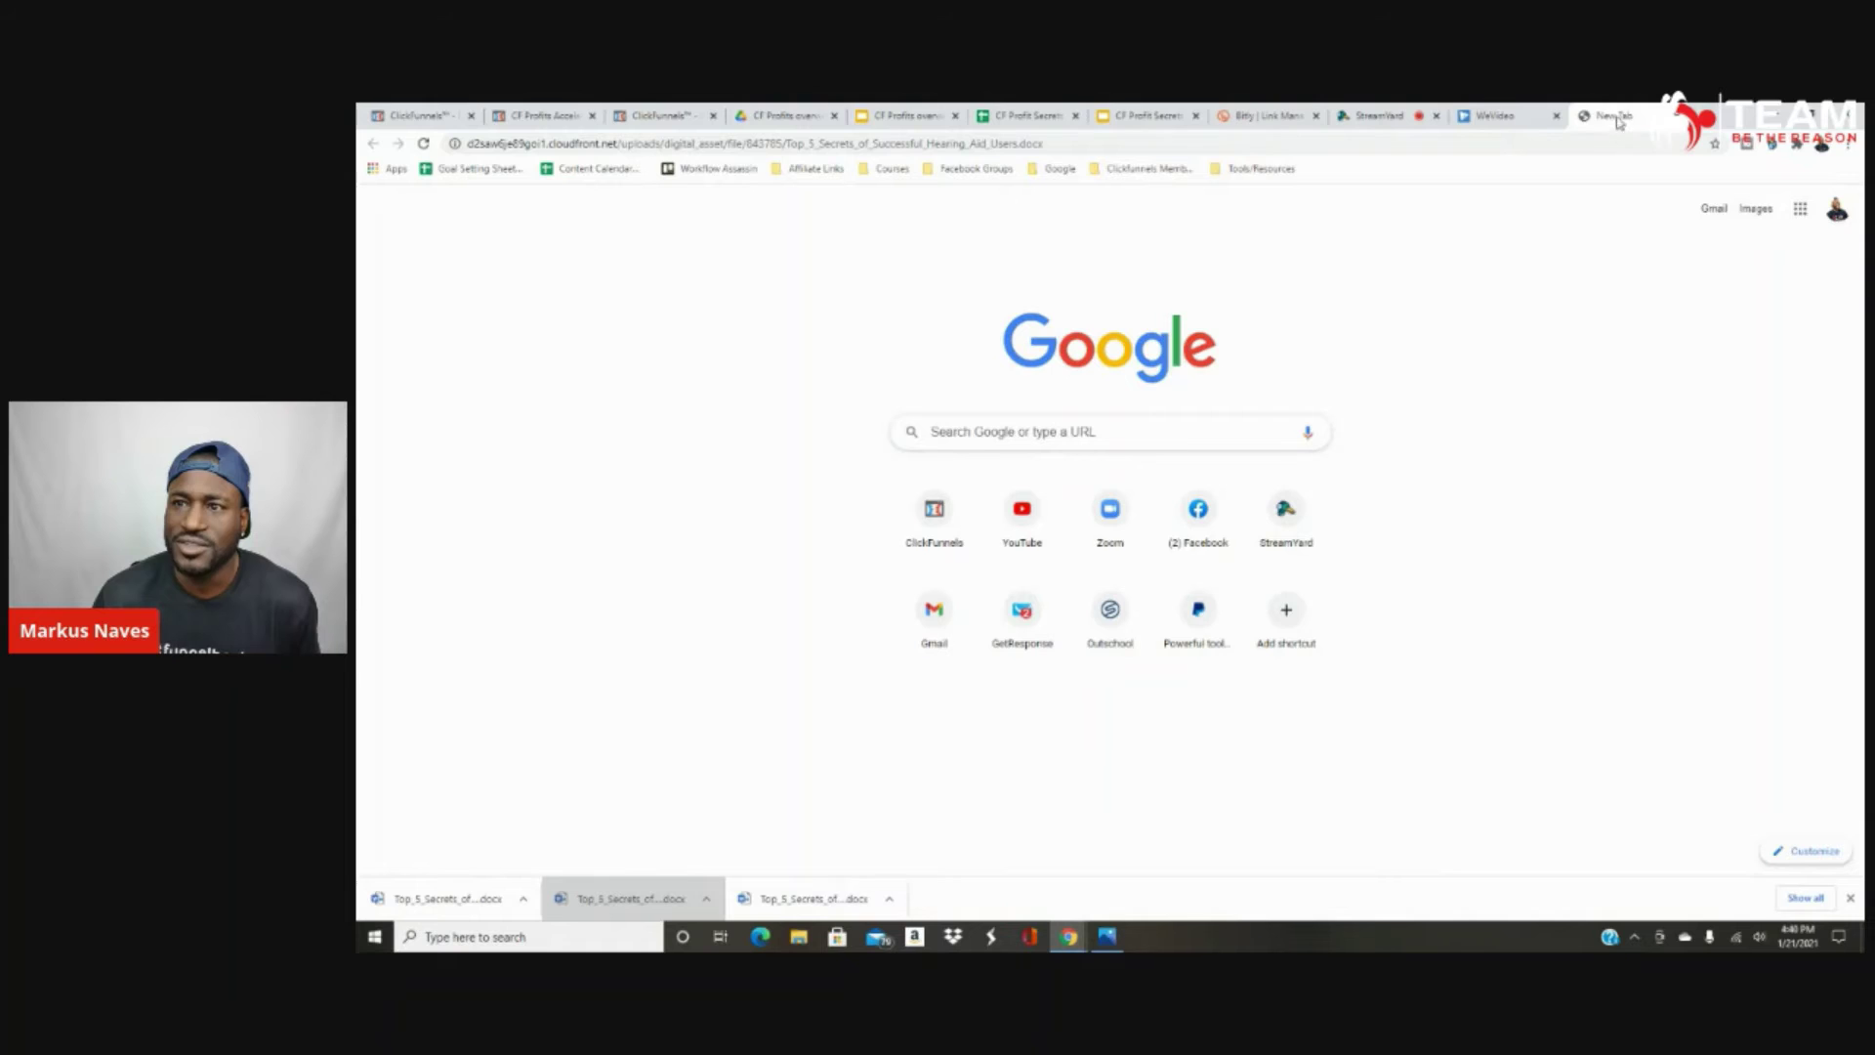
click(1678, 115)
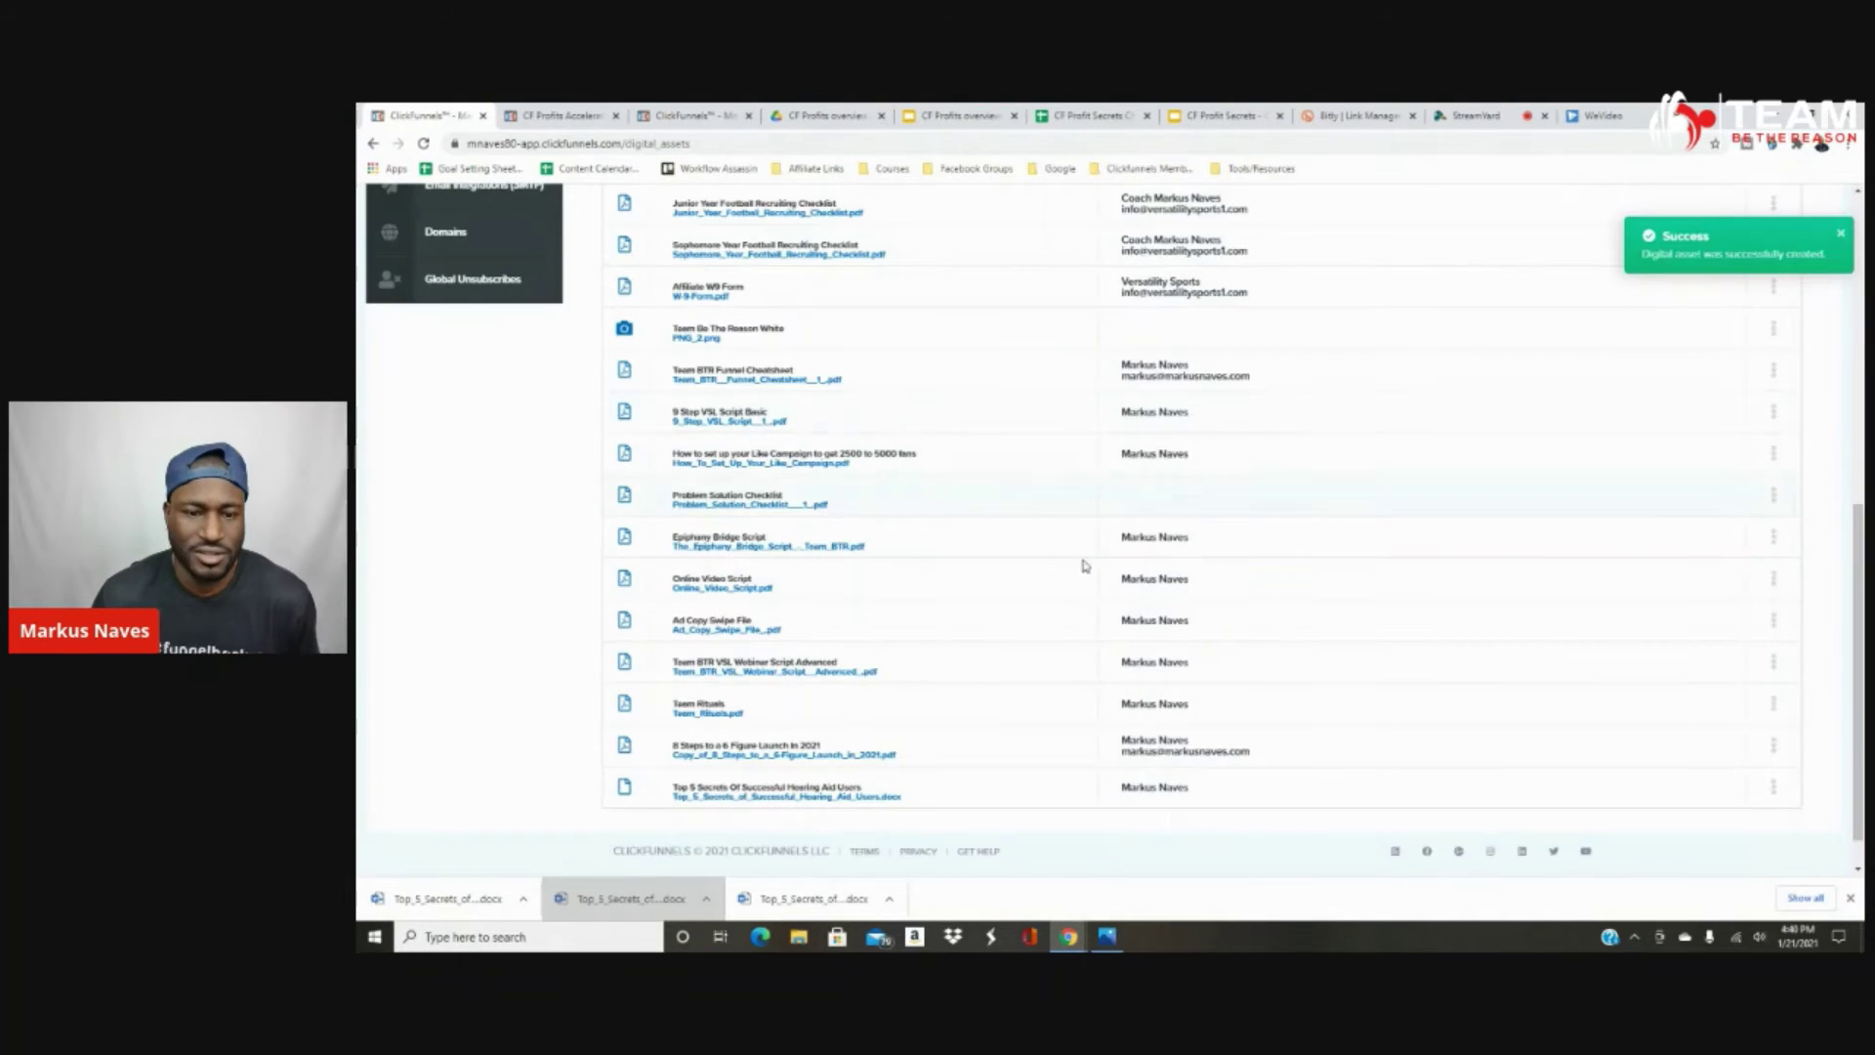
click(615, 913)
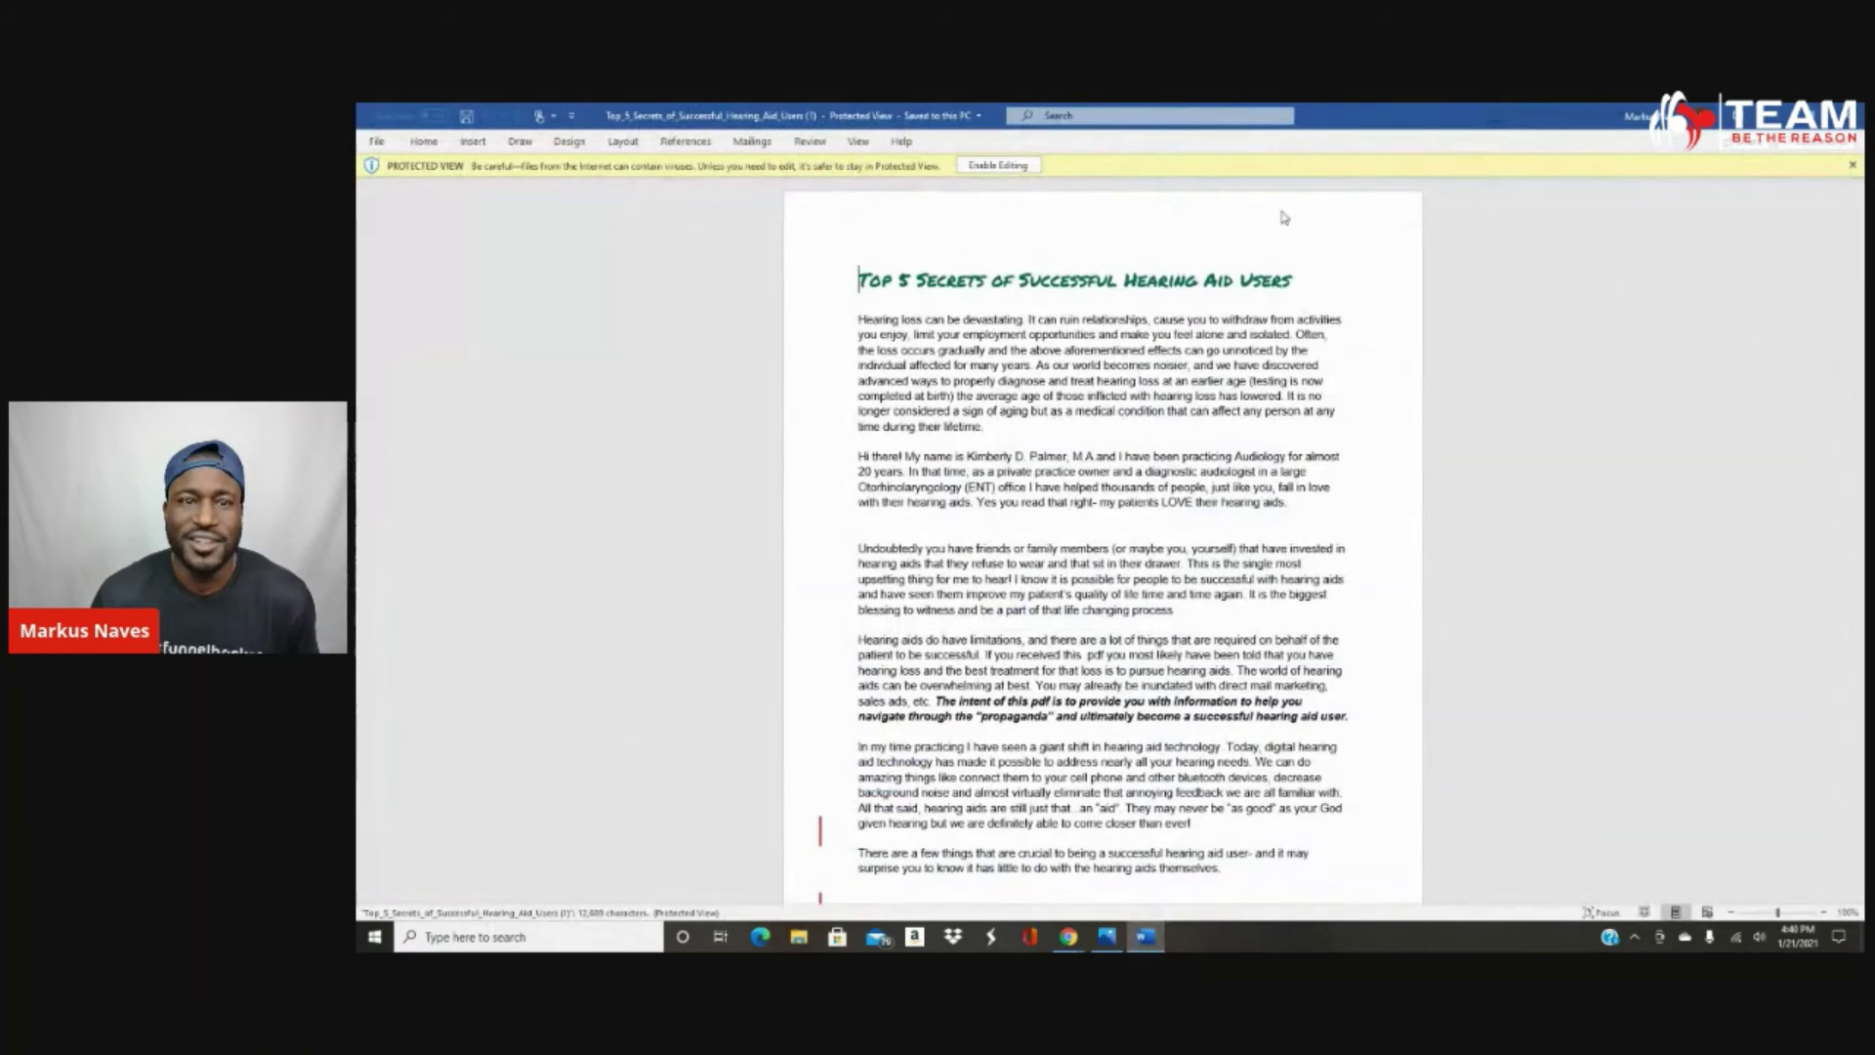
click(1479, 273)
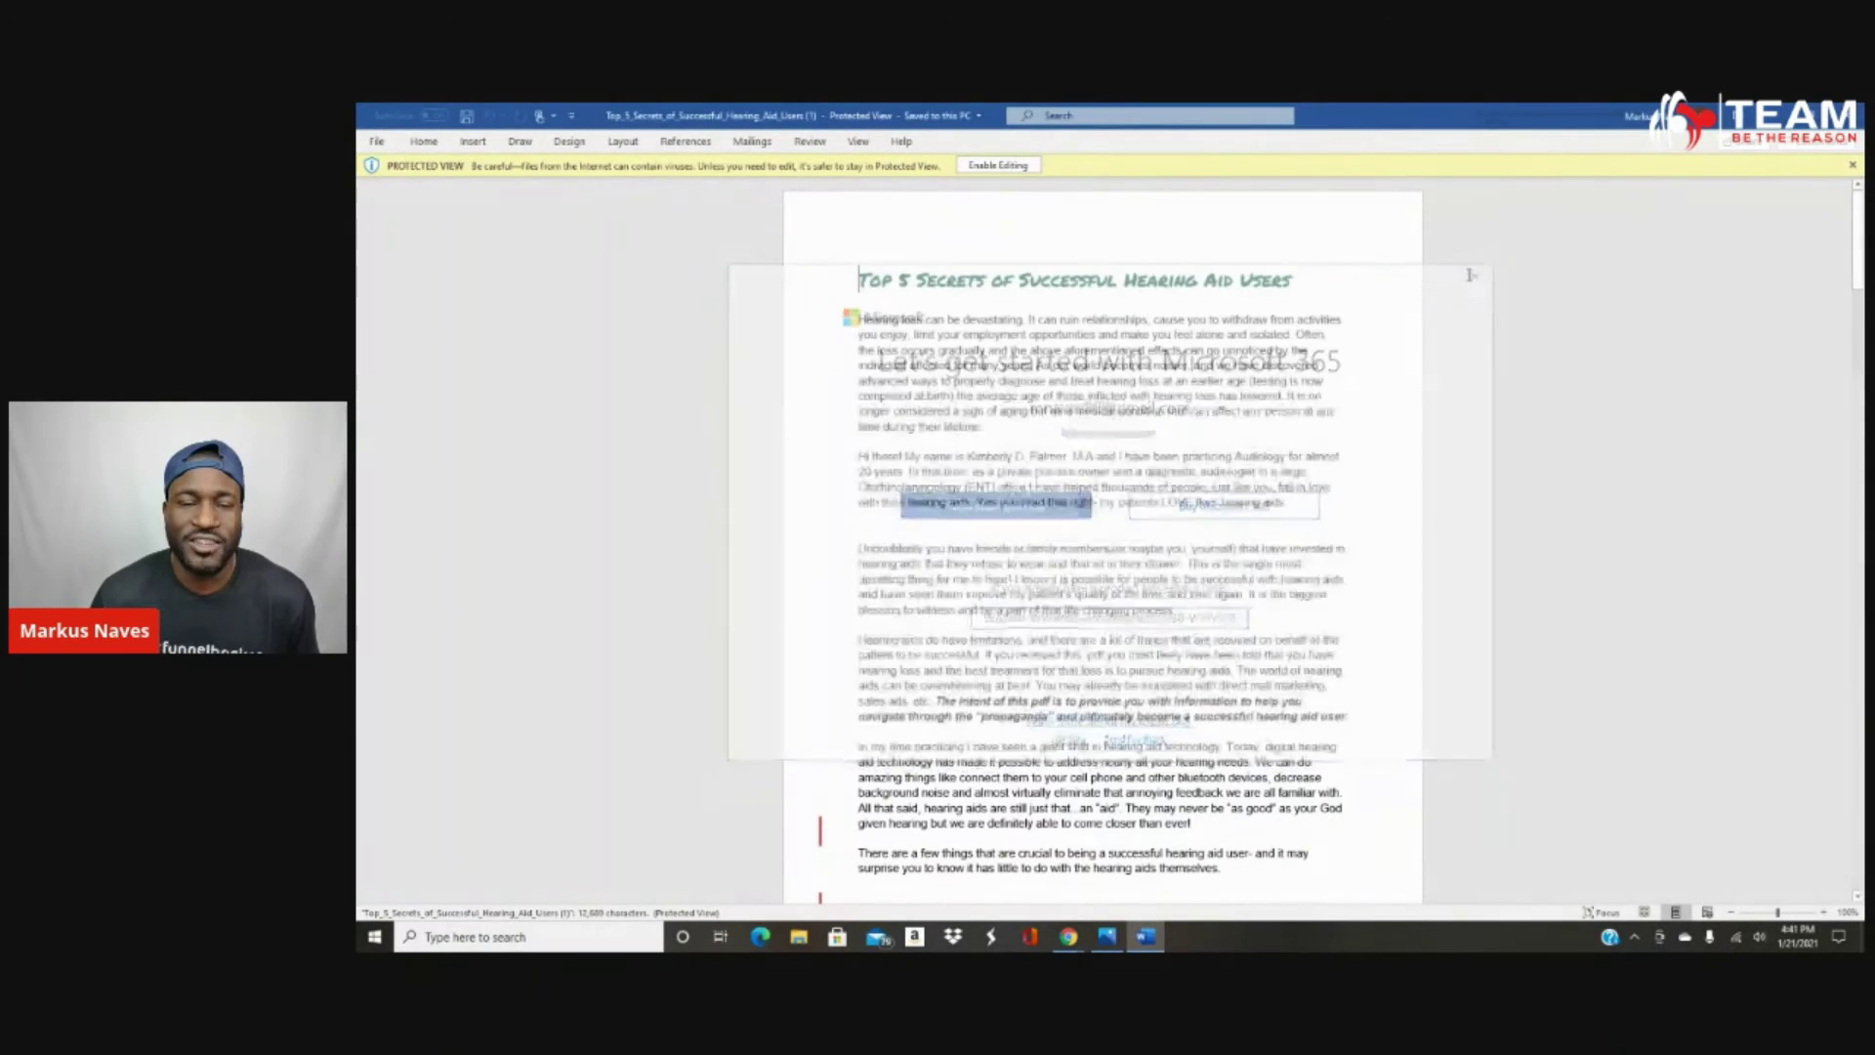
click(1482, 283)
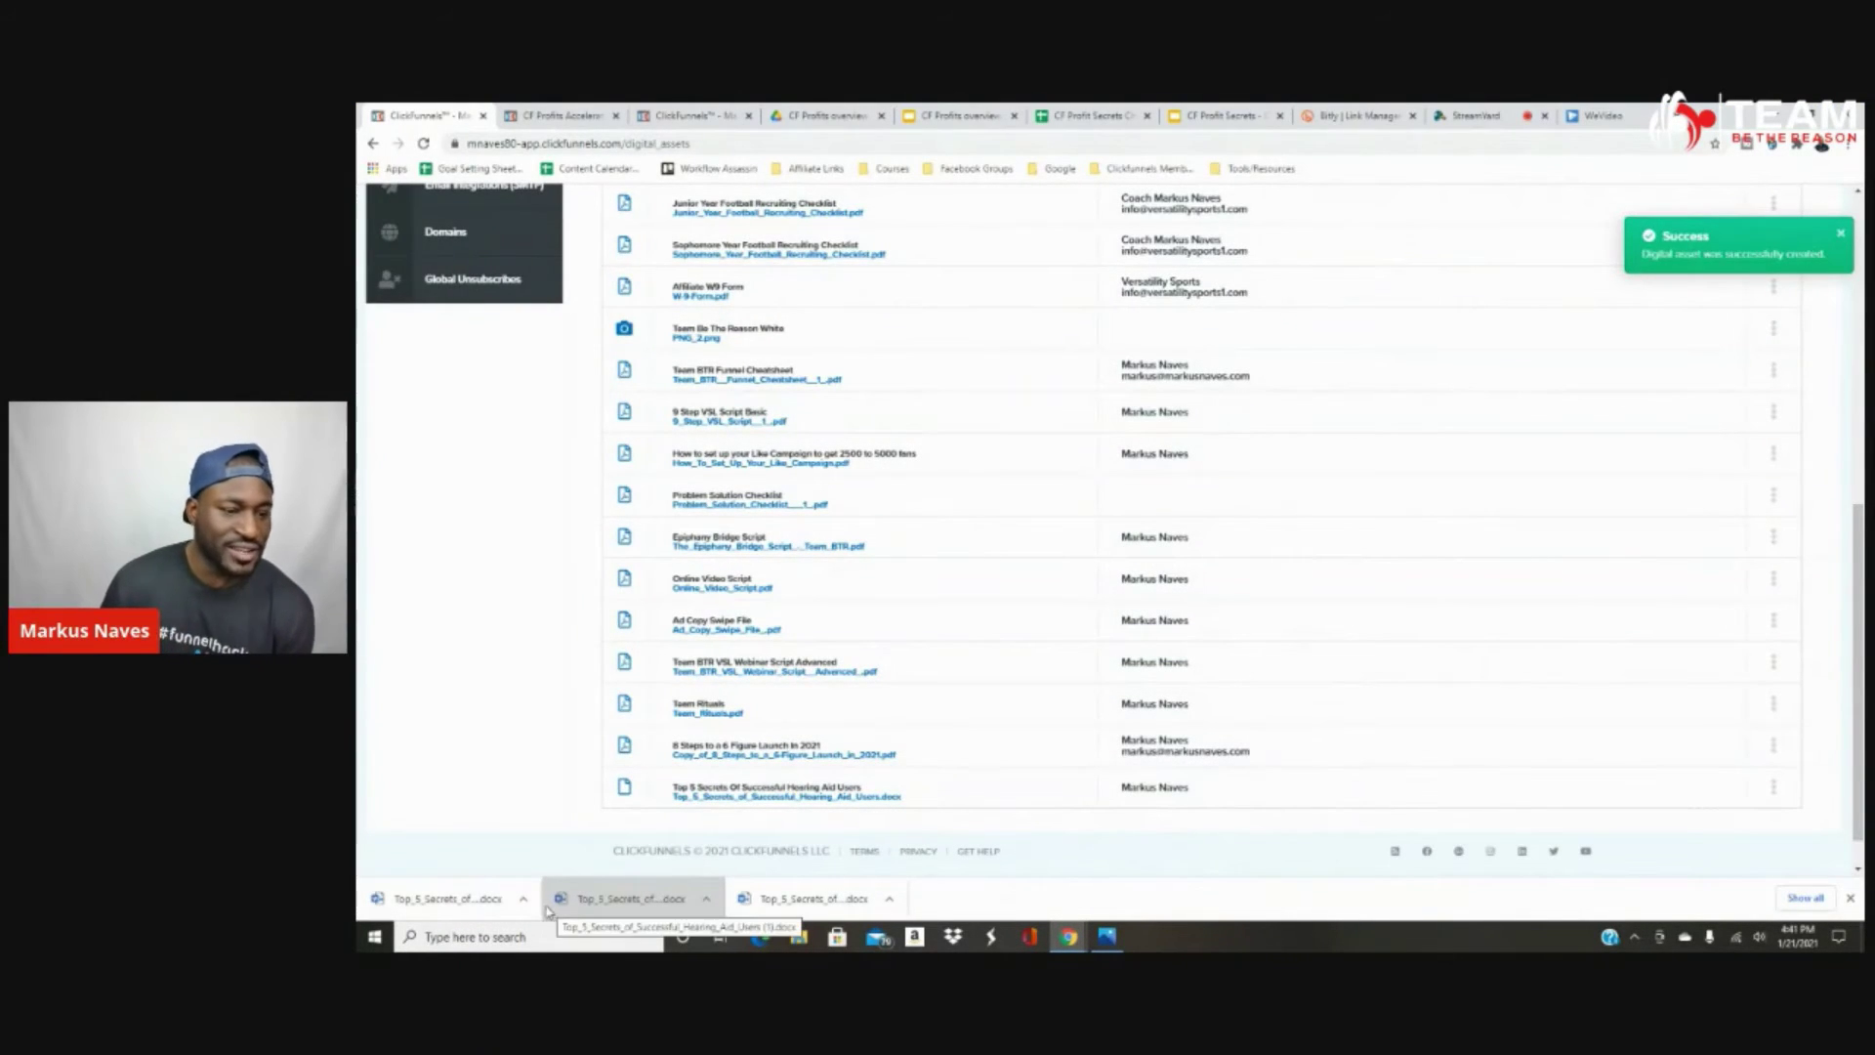
Copy the asset path of the Top 5 Secrets Of Successful Hearing Aid Users row.
scroll(980, 566, up, 5)
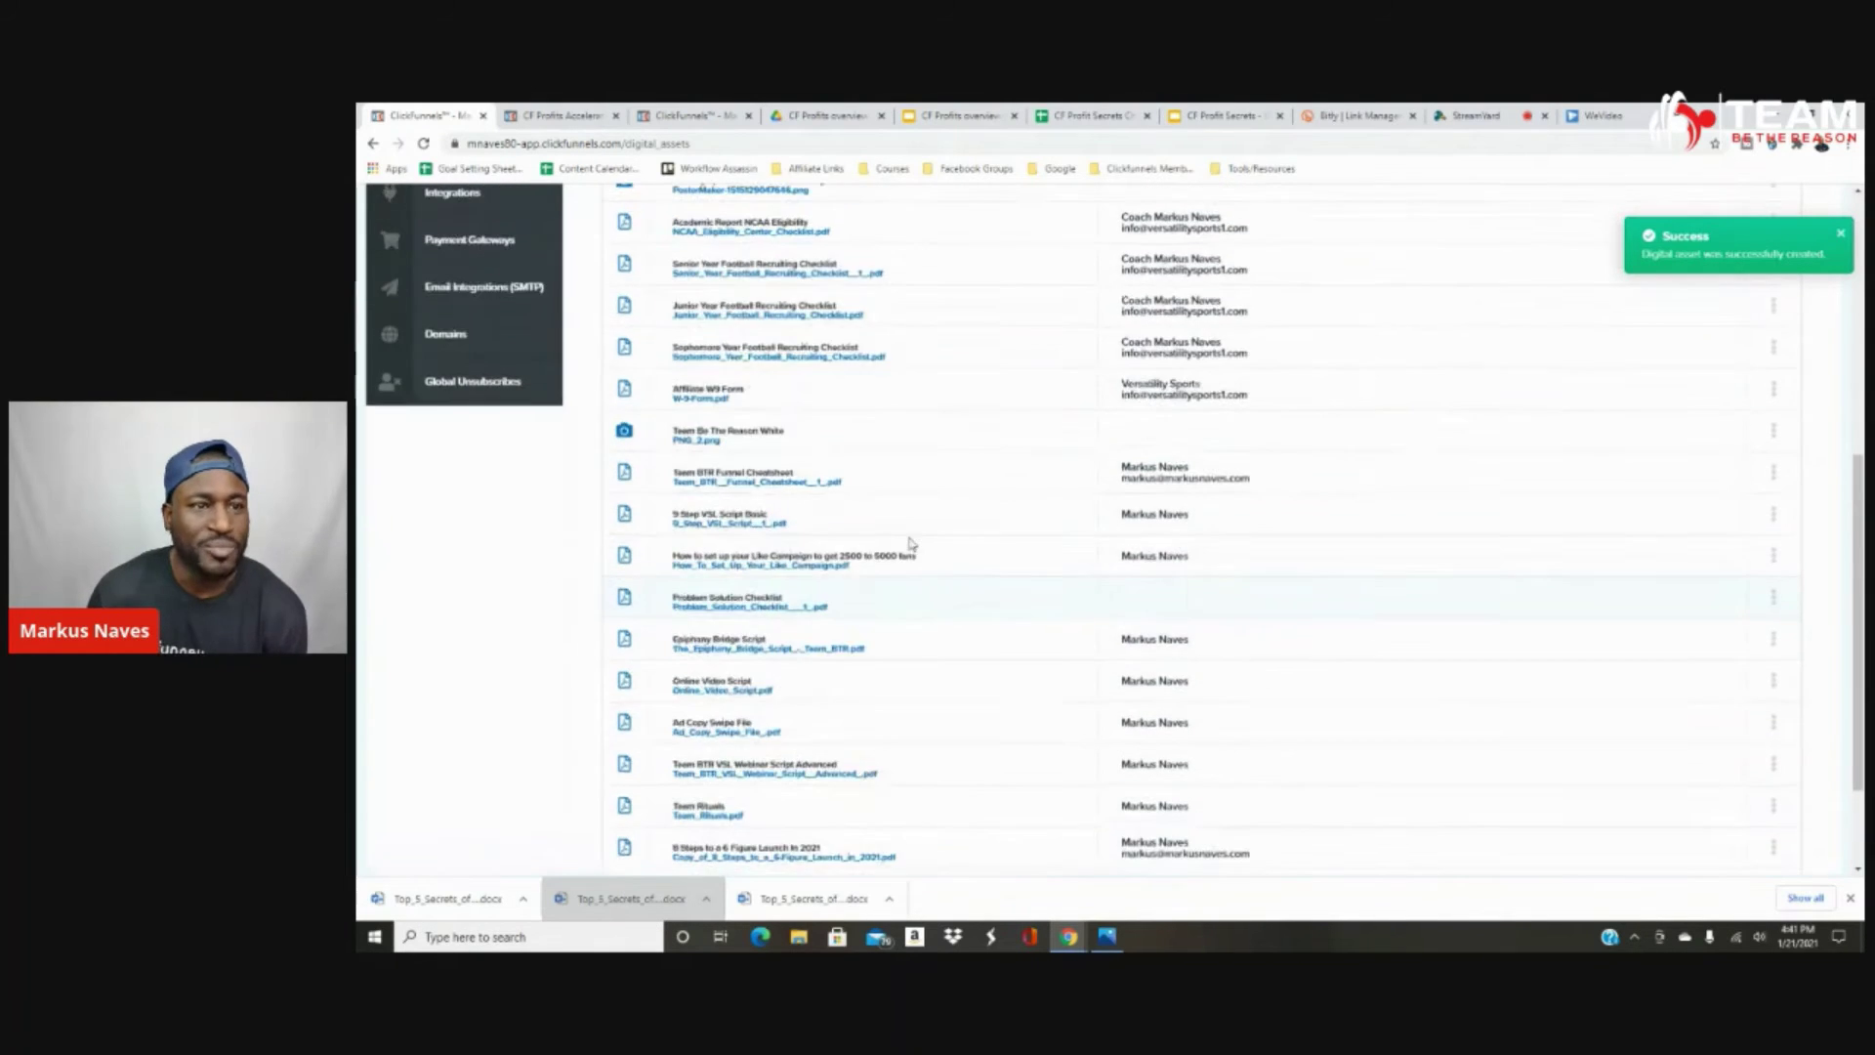
scroll(743, 349, up, 2)
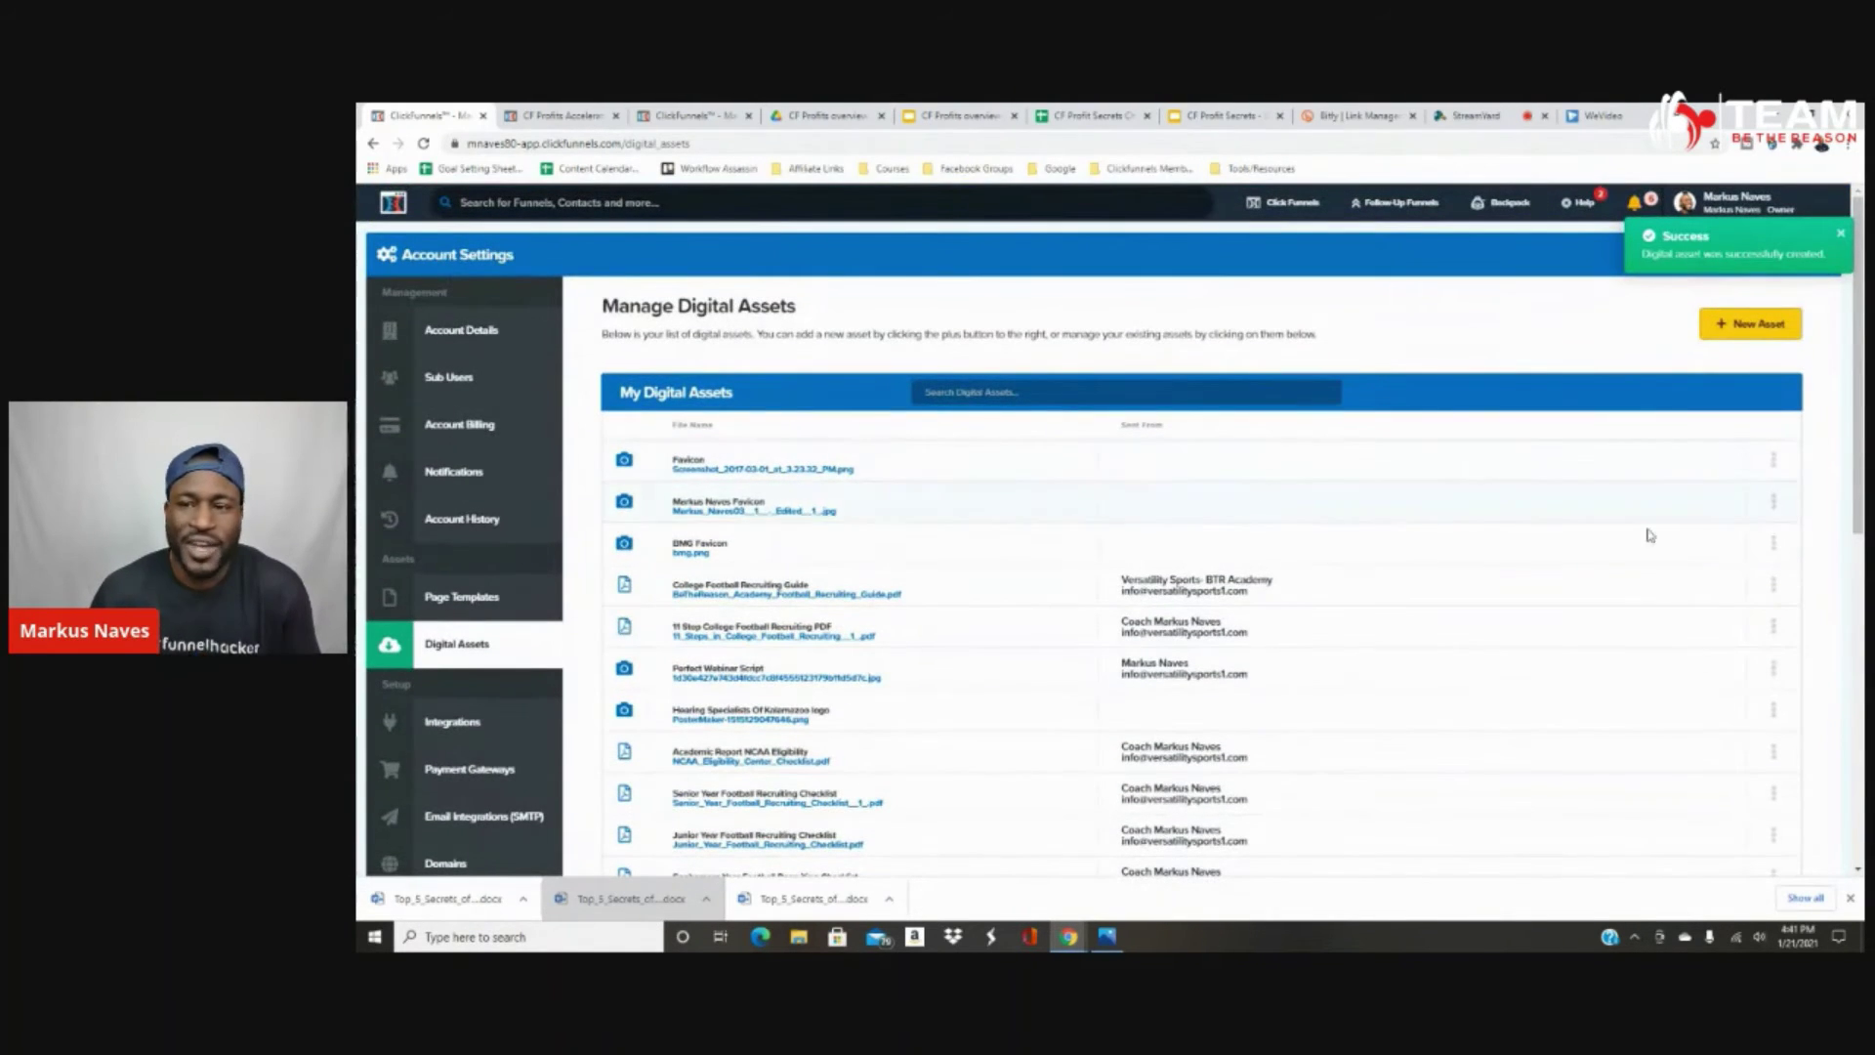
mouse_move(1288, 203)
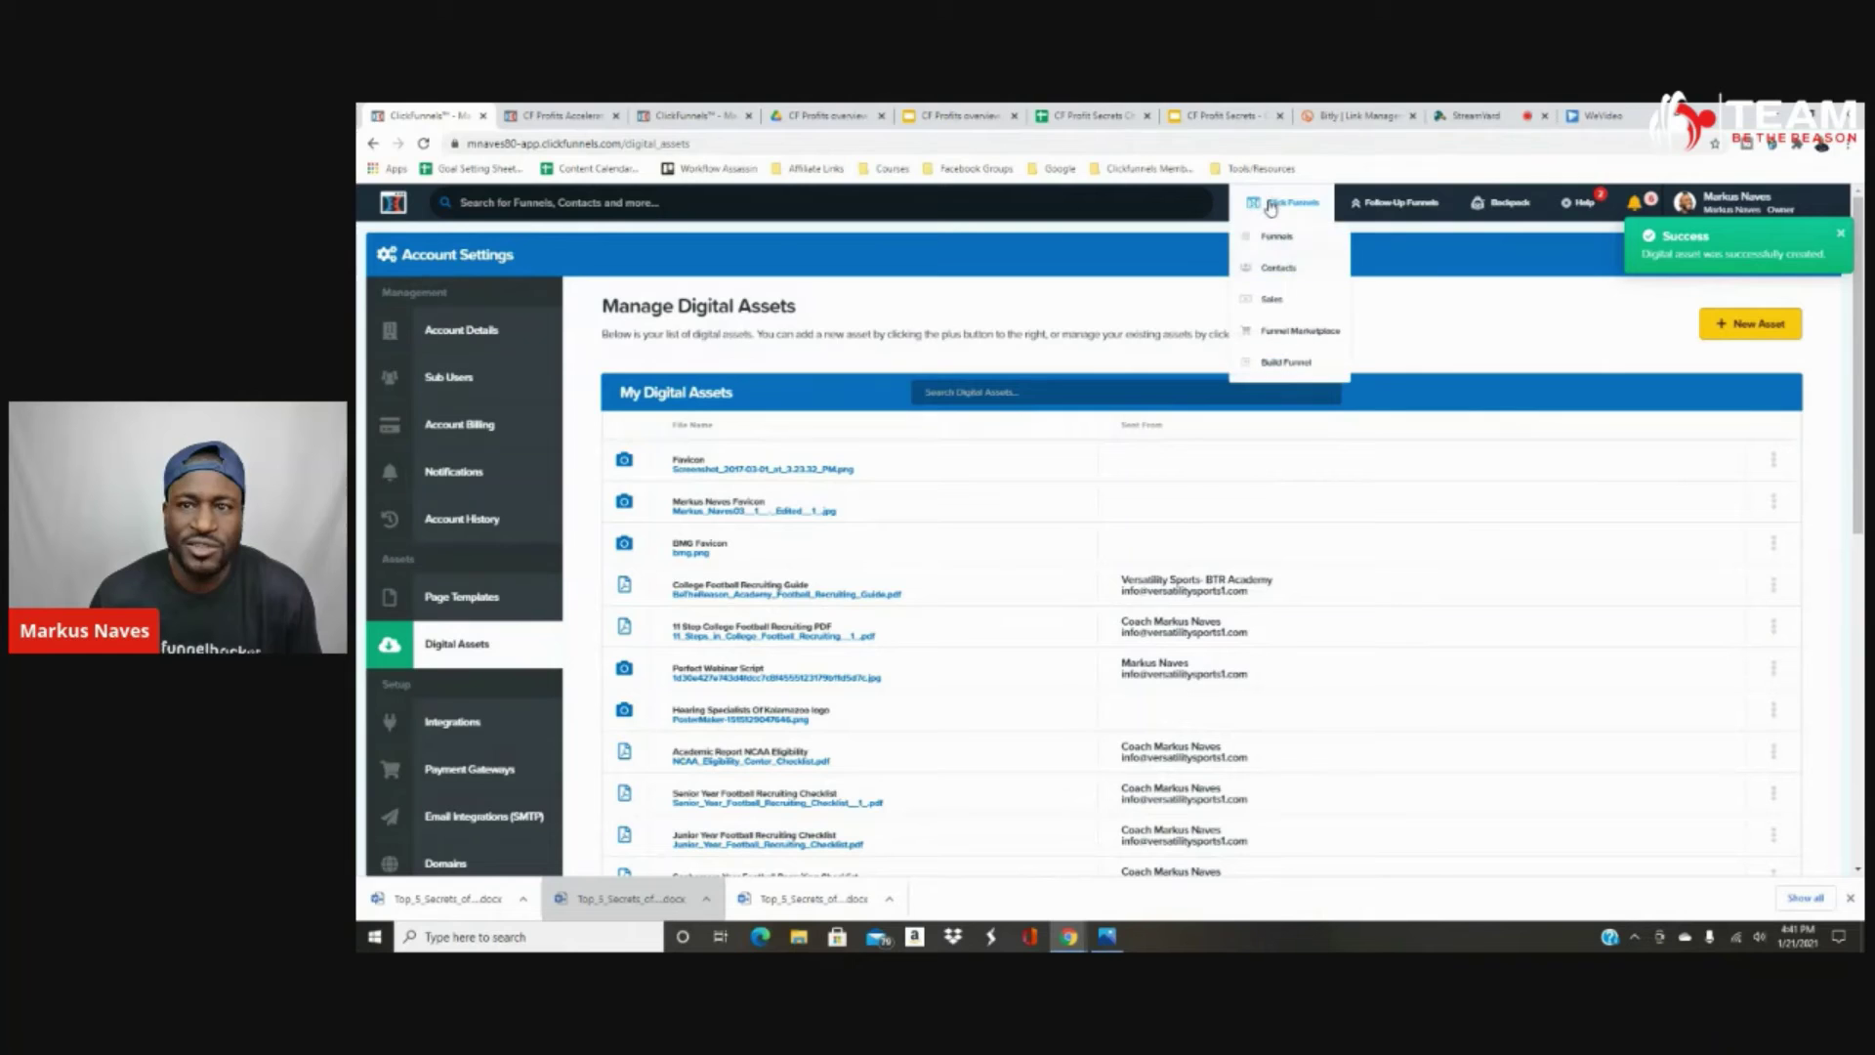
scroll(1690, 669, down, 7)
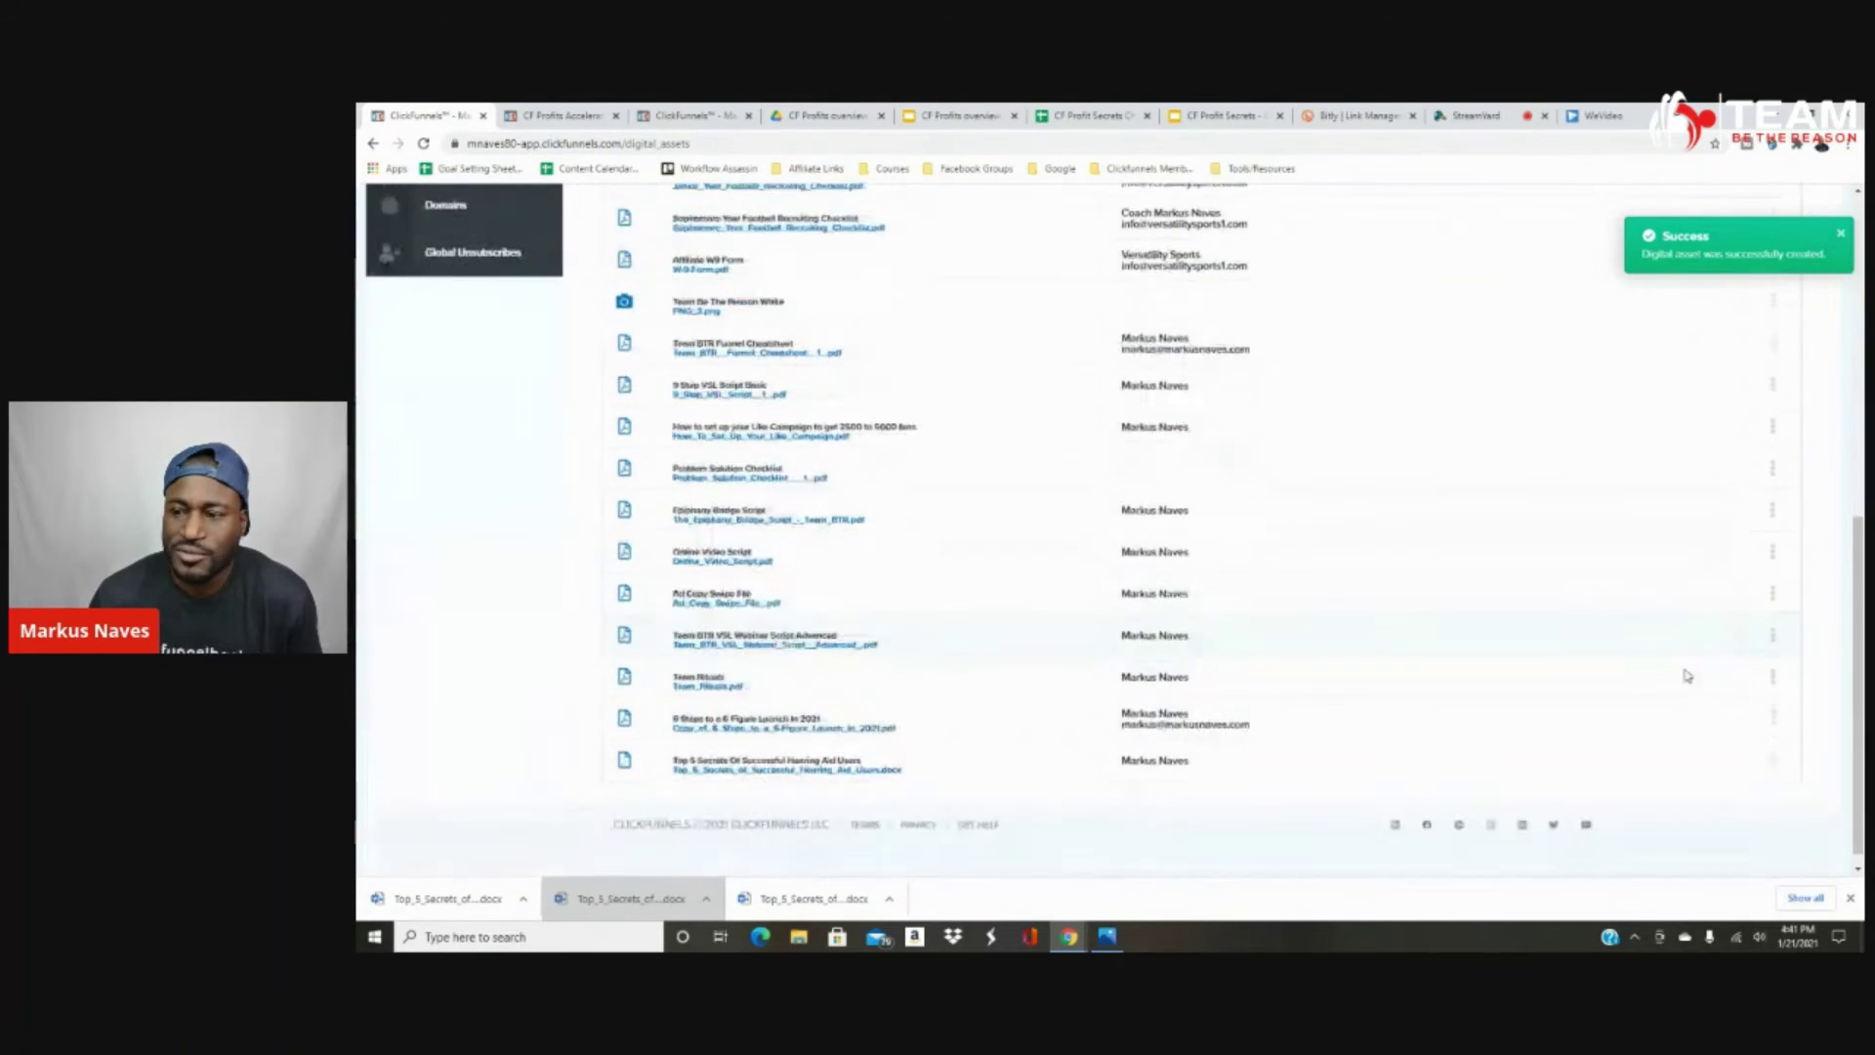
click(1773, 743)
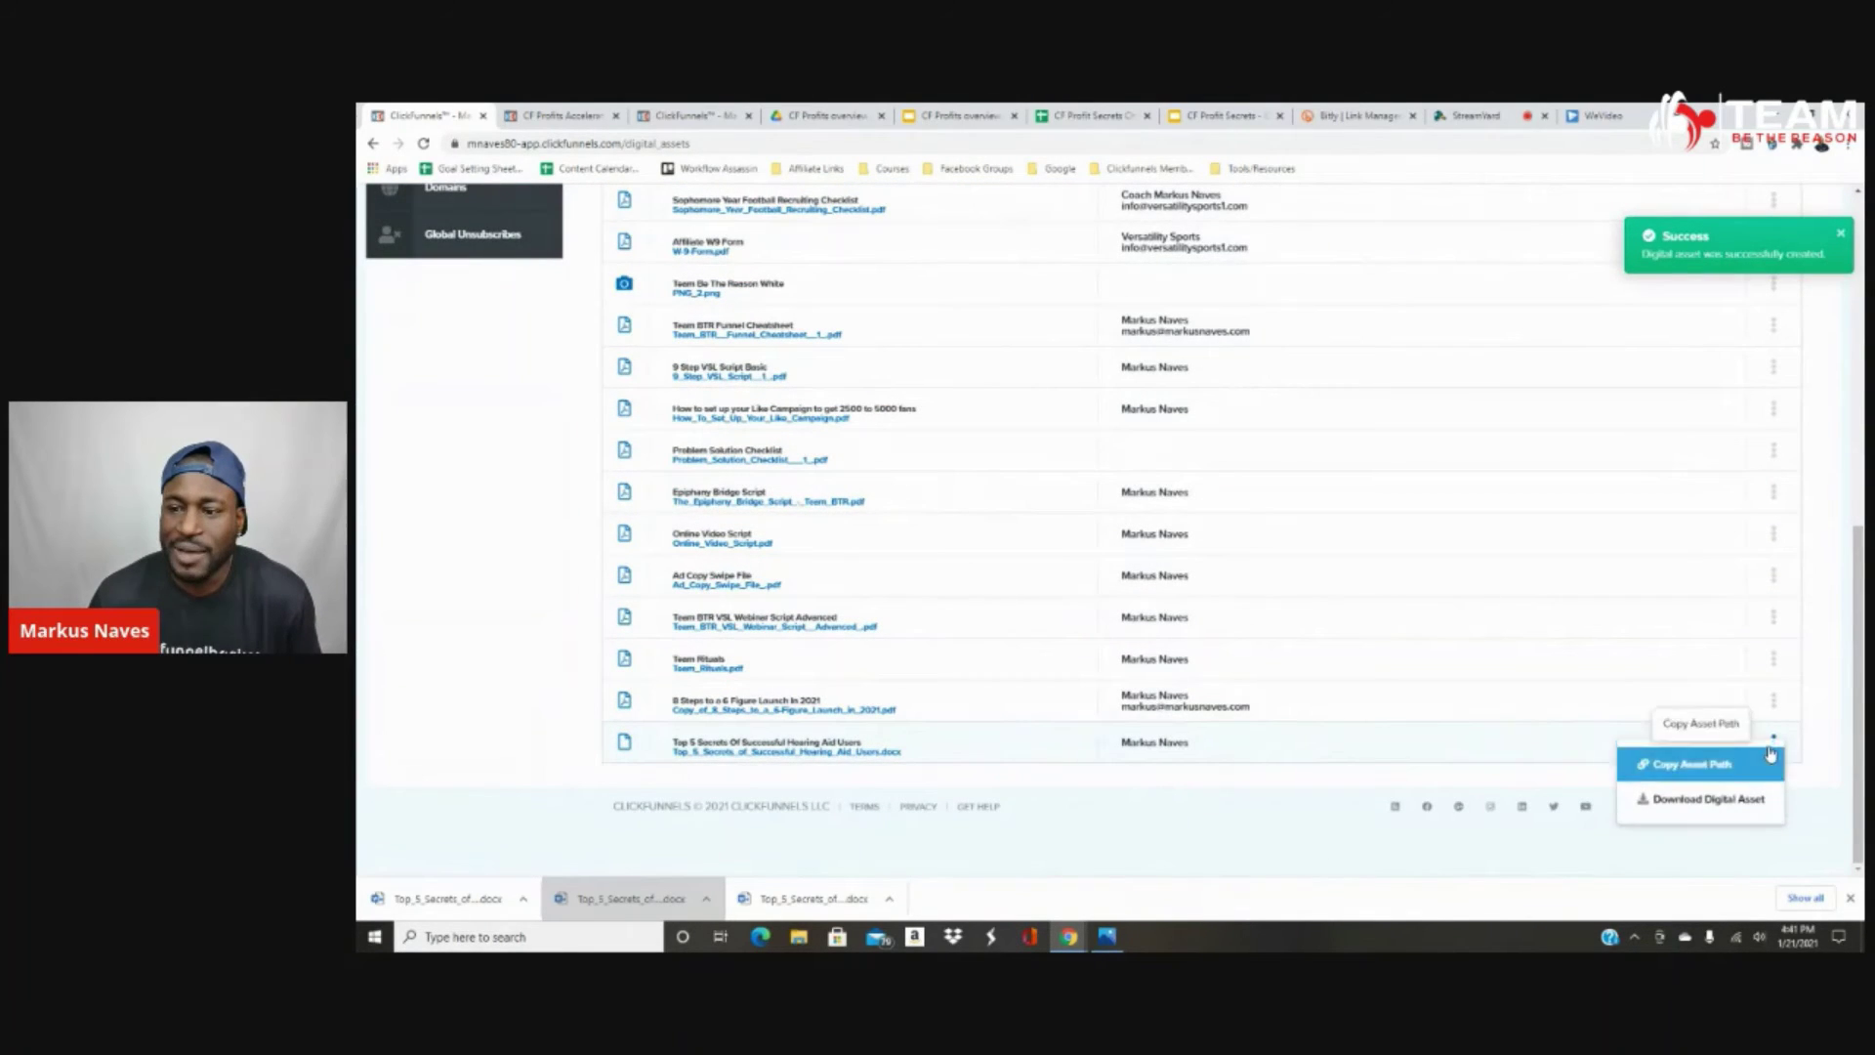
click(1706, 774)
scroll(498, 319, up, 3)
scroll(496, 336, up, 5)
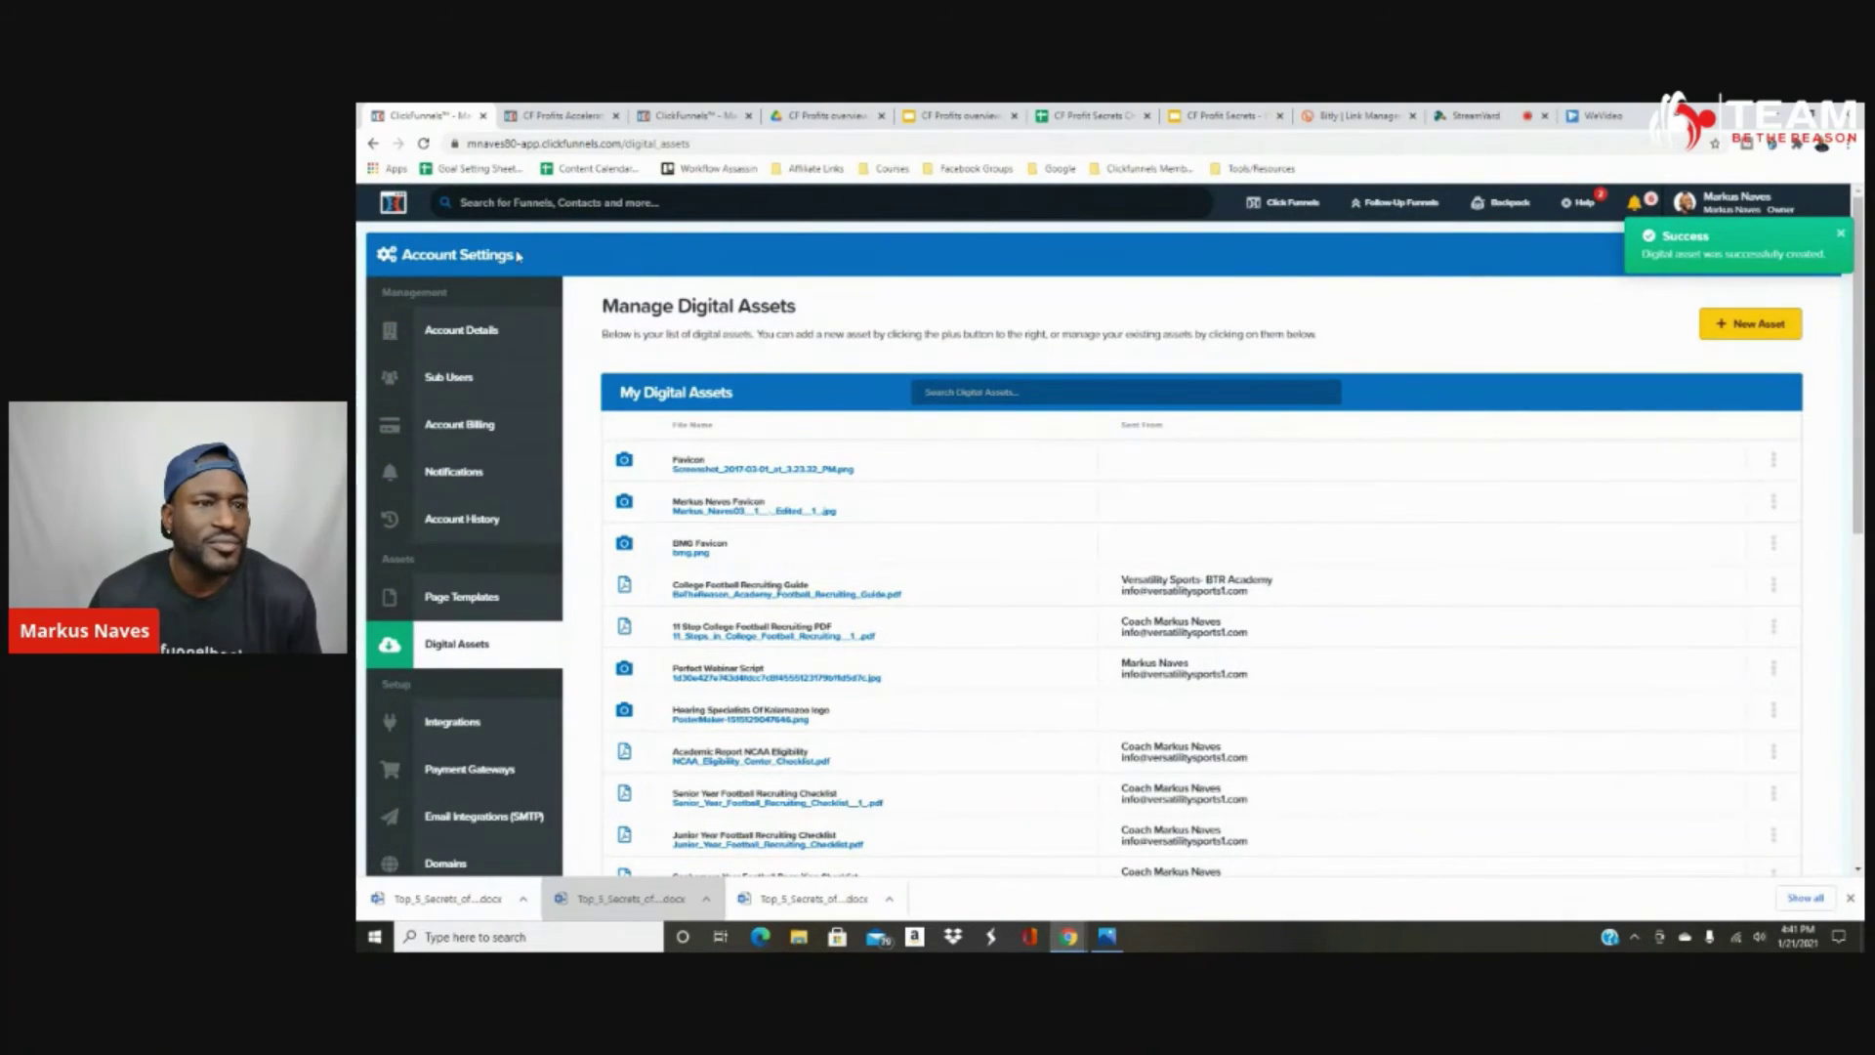
Open the ClickFunnels Secrets funnel's Membership Area step and edit Lesson #1.
mouse_move(1285, 203)
click(1274, 249)
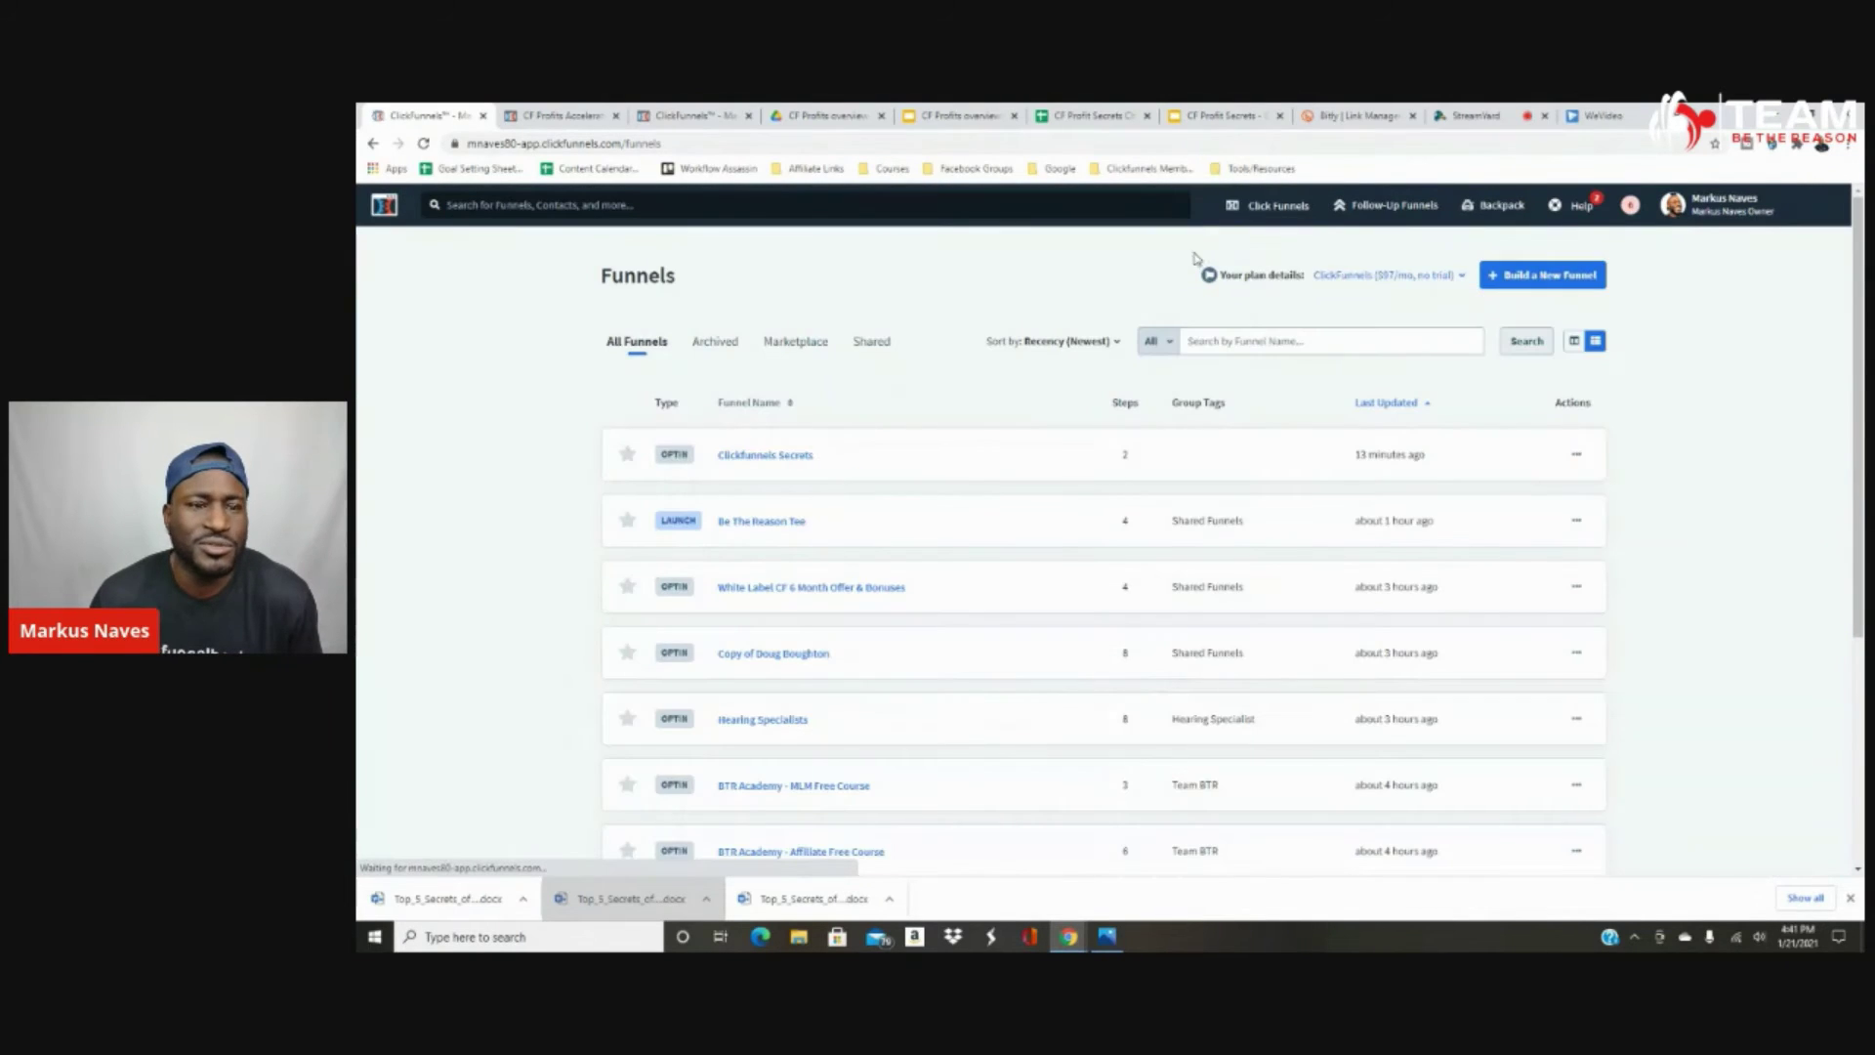
click(795, 457)
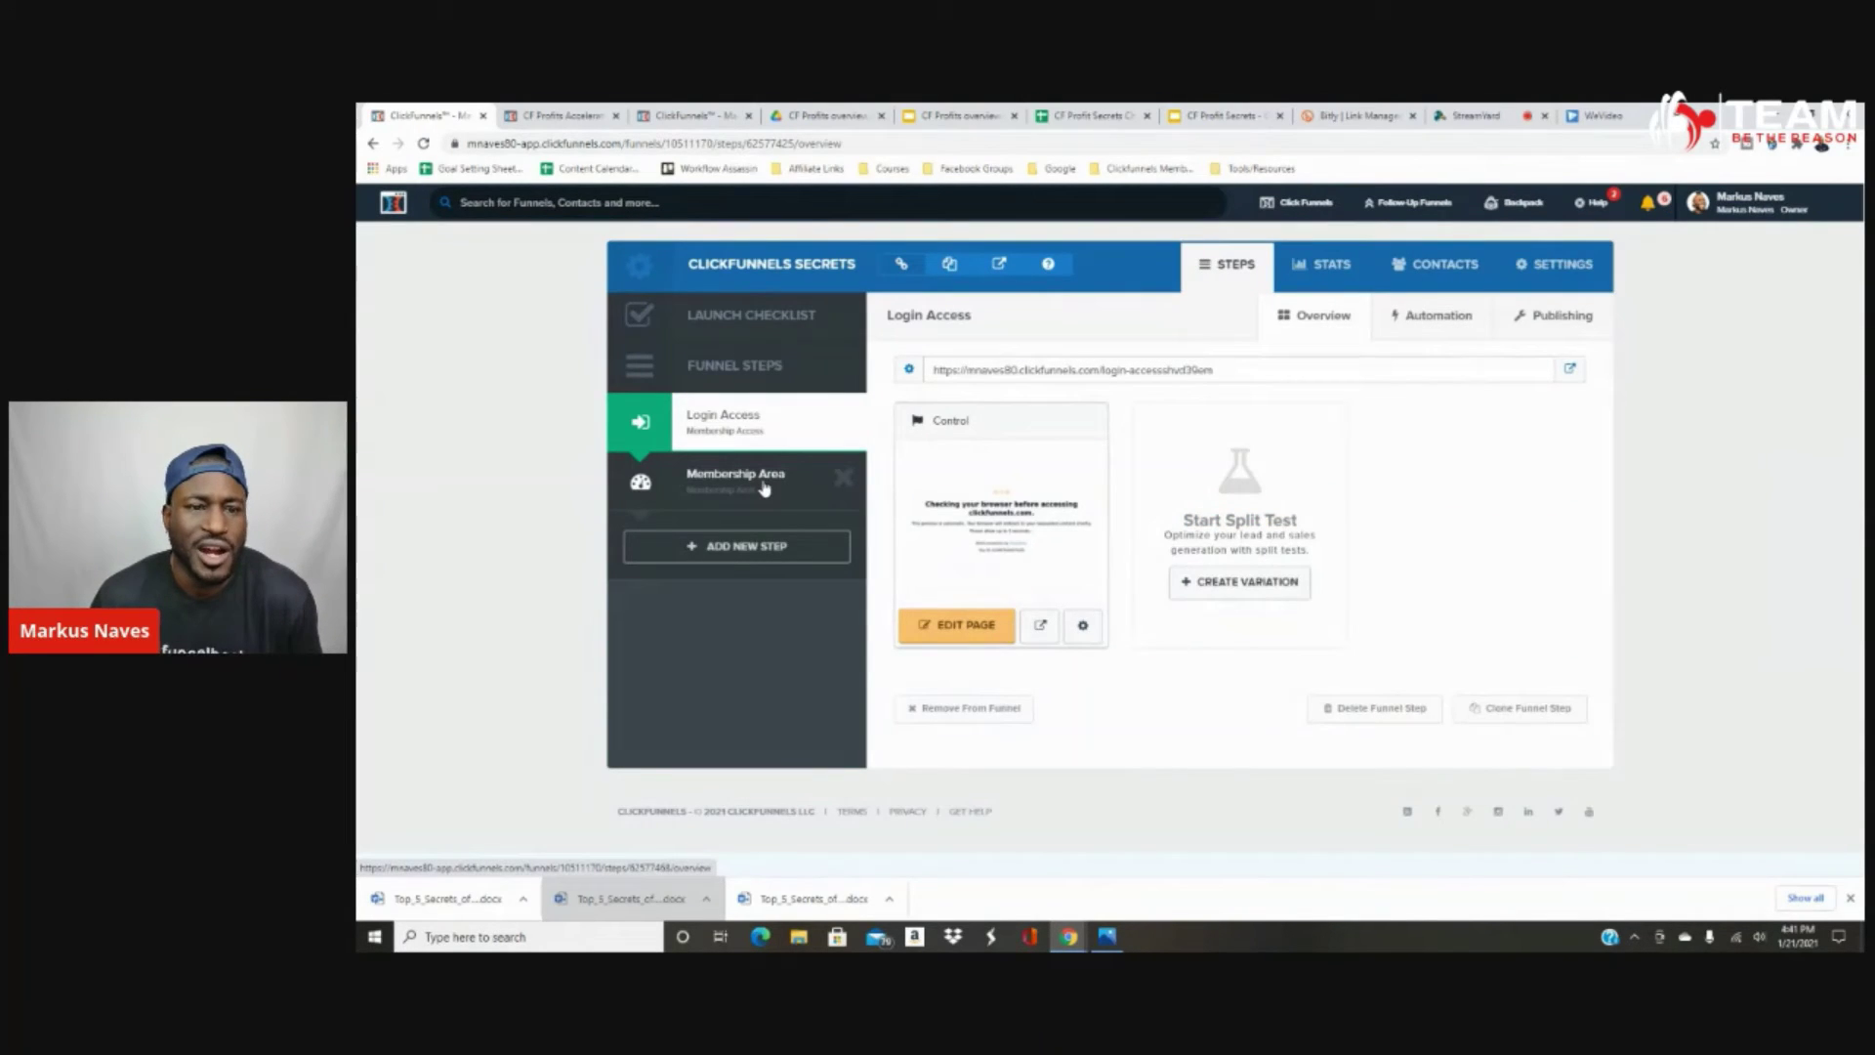
click(765, 485)
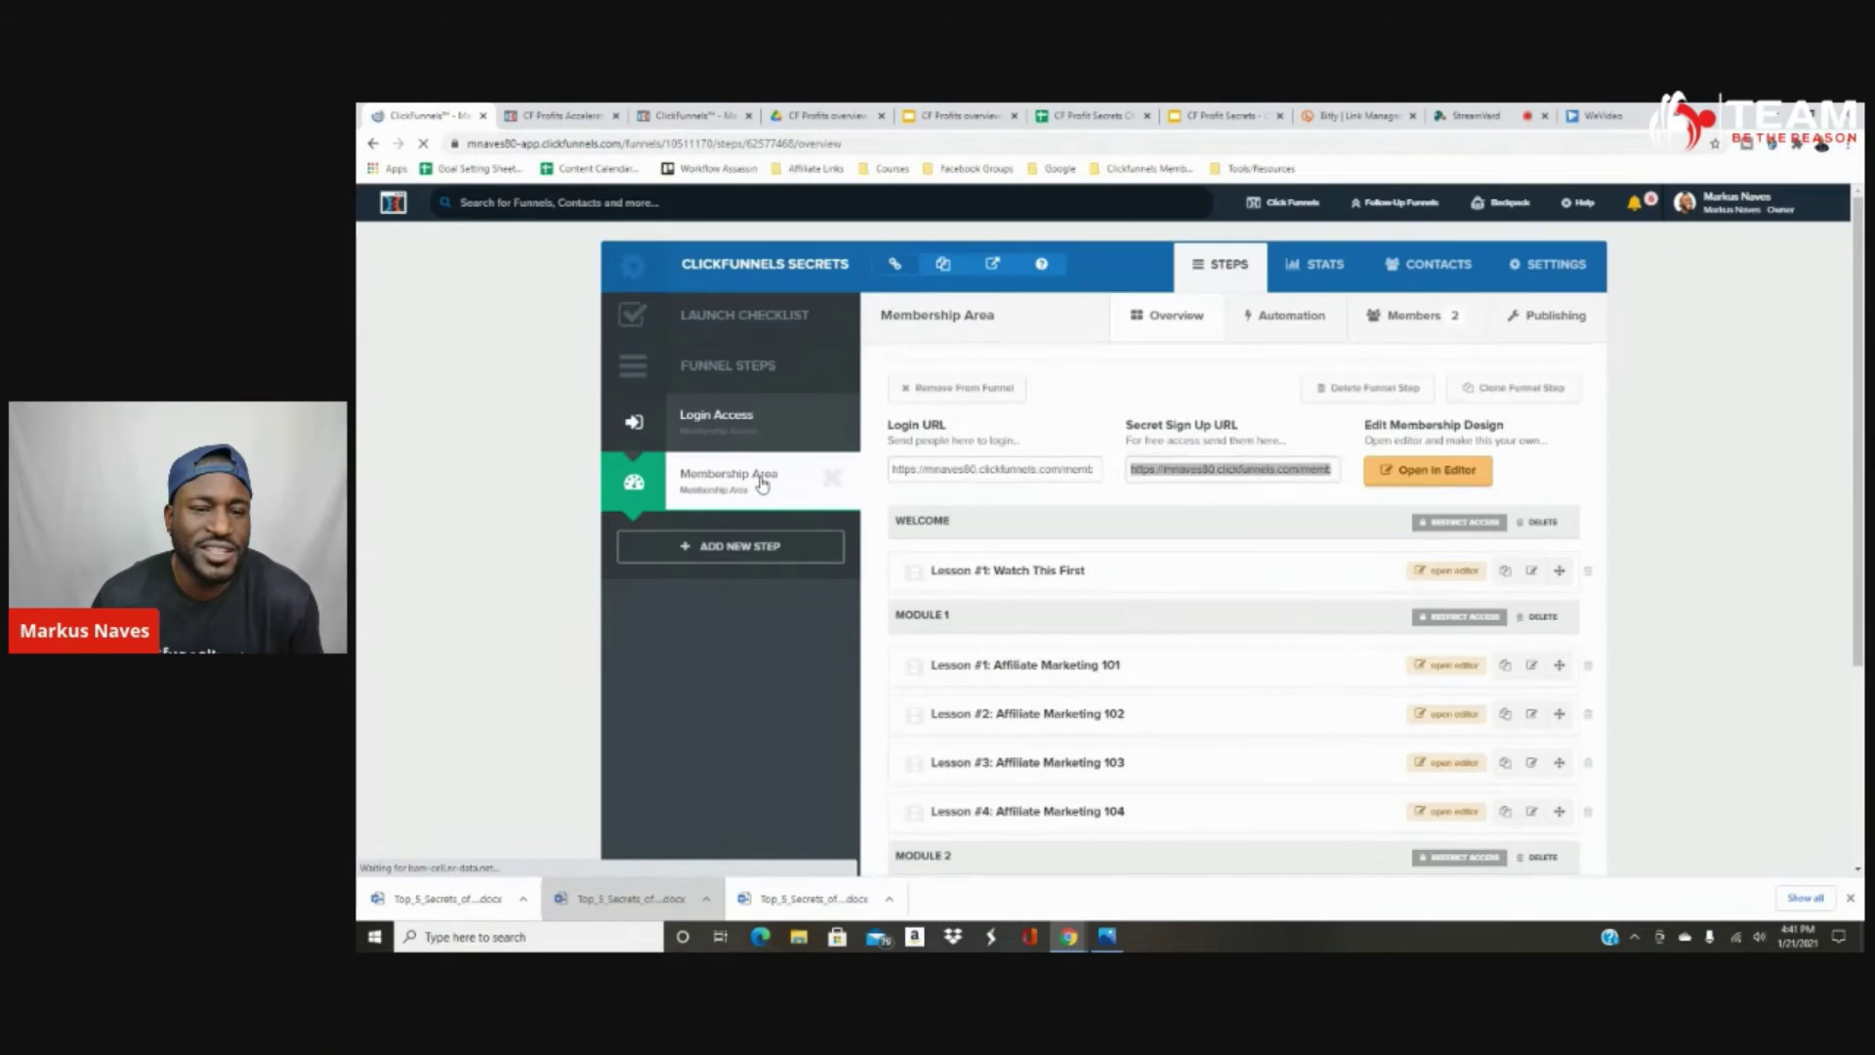
click(1440, 571)
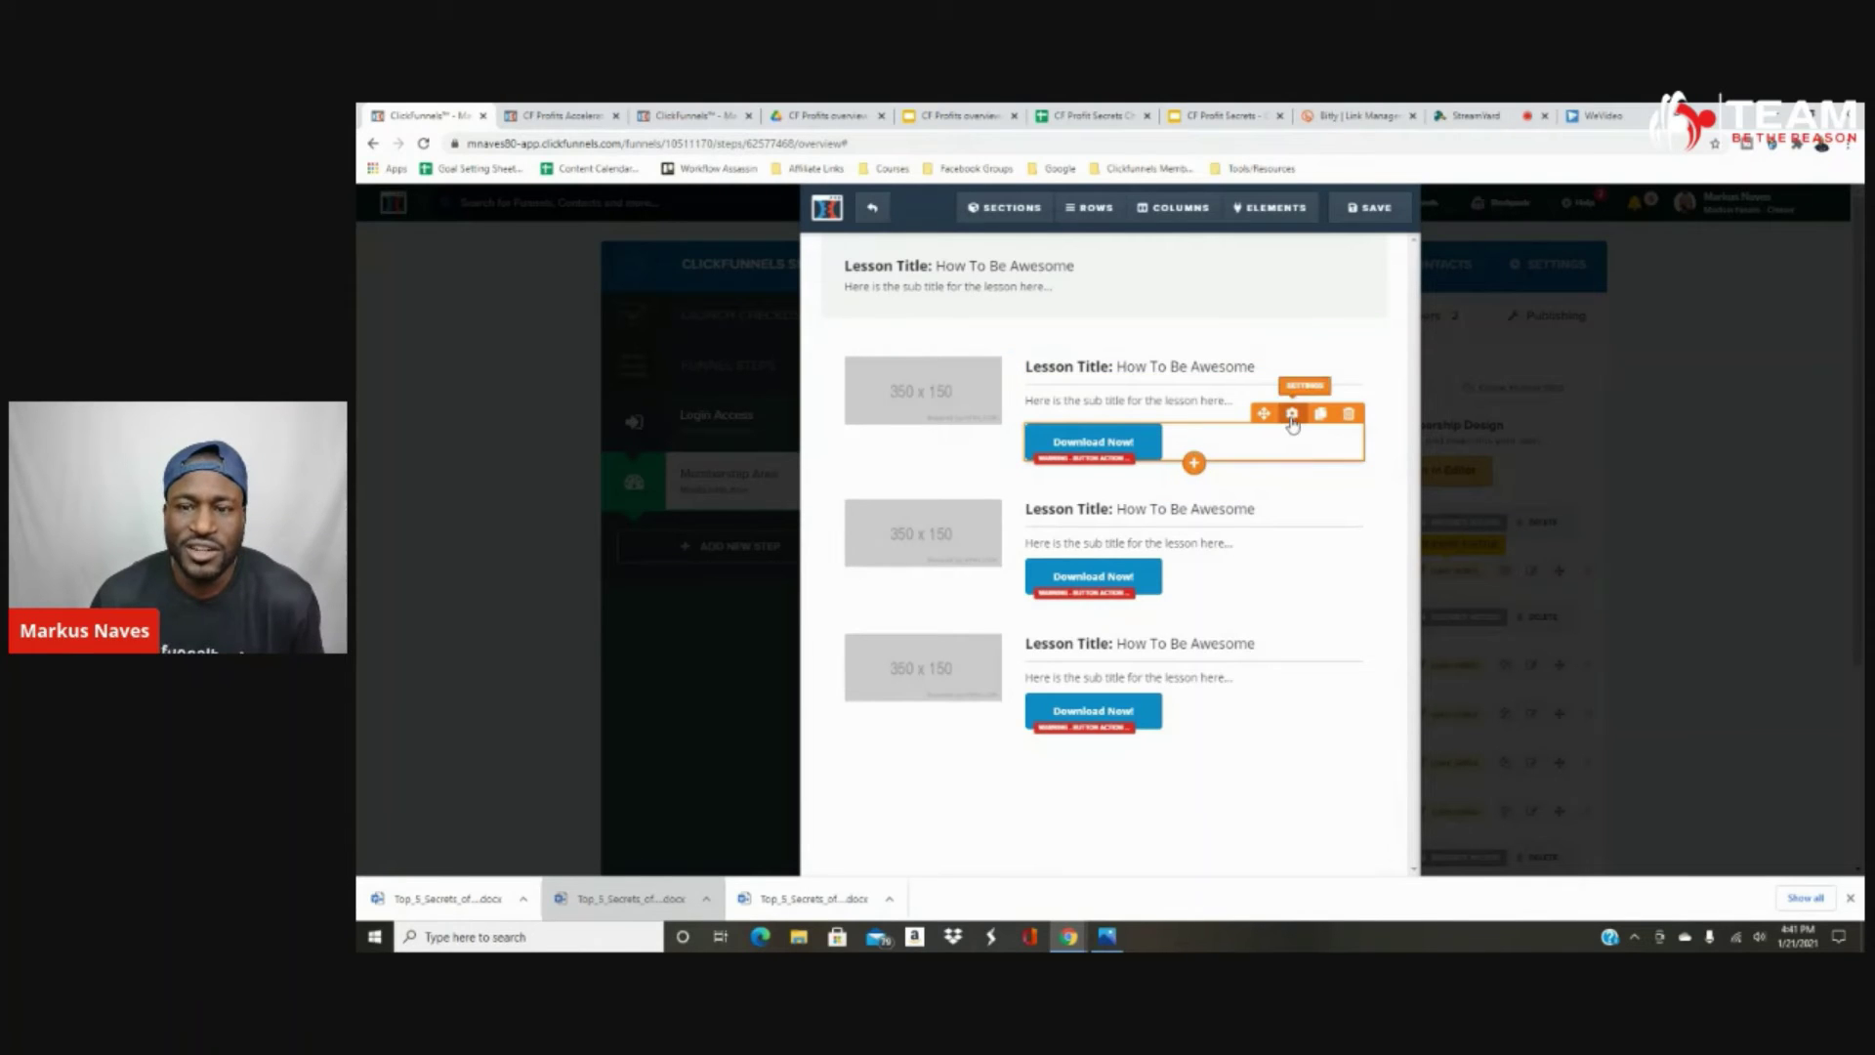
Set the first Download Now button to Go To Website URL with the pasted asset path, then save.
click(1292, 416)
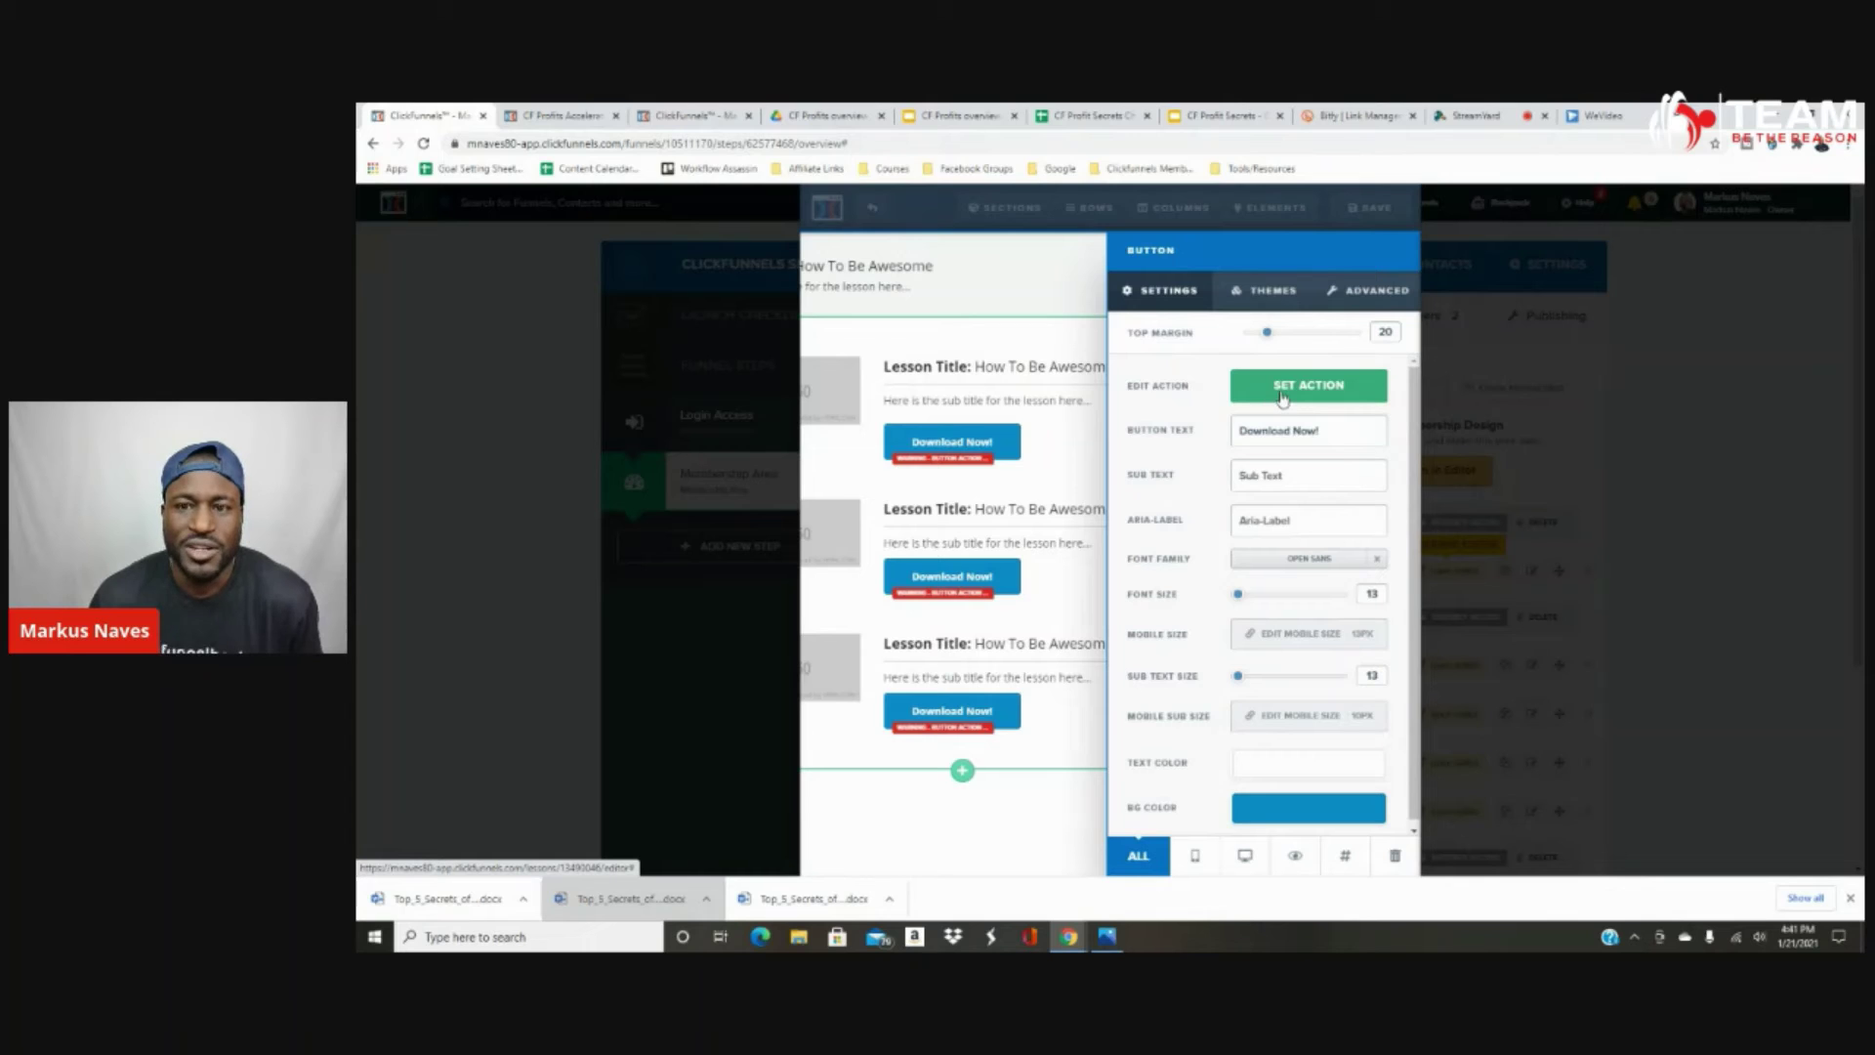
click(1283, 396)
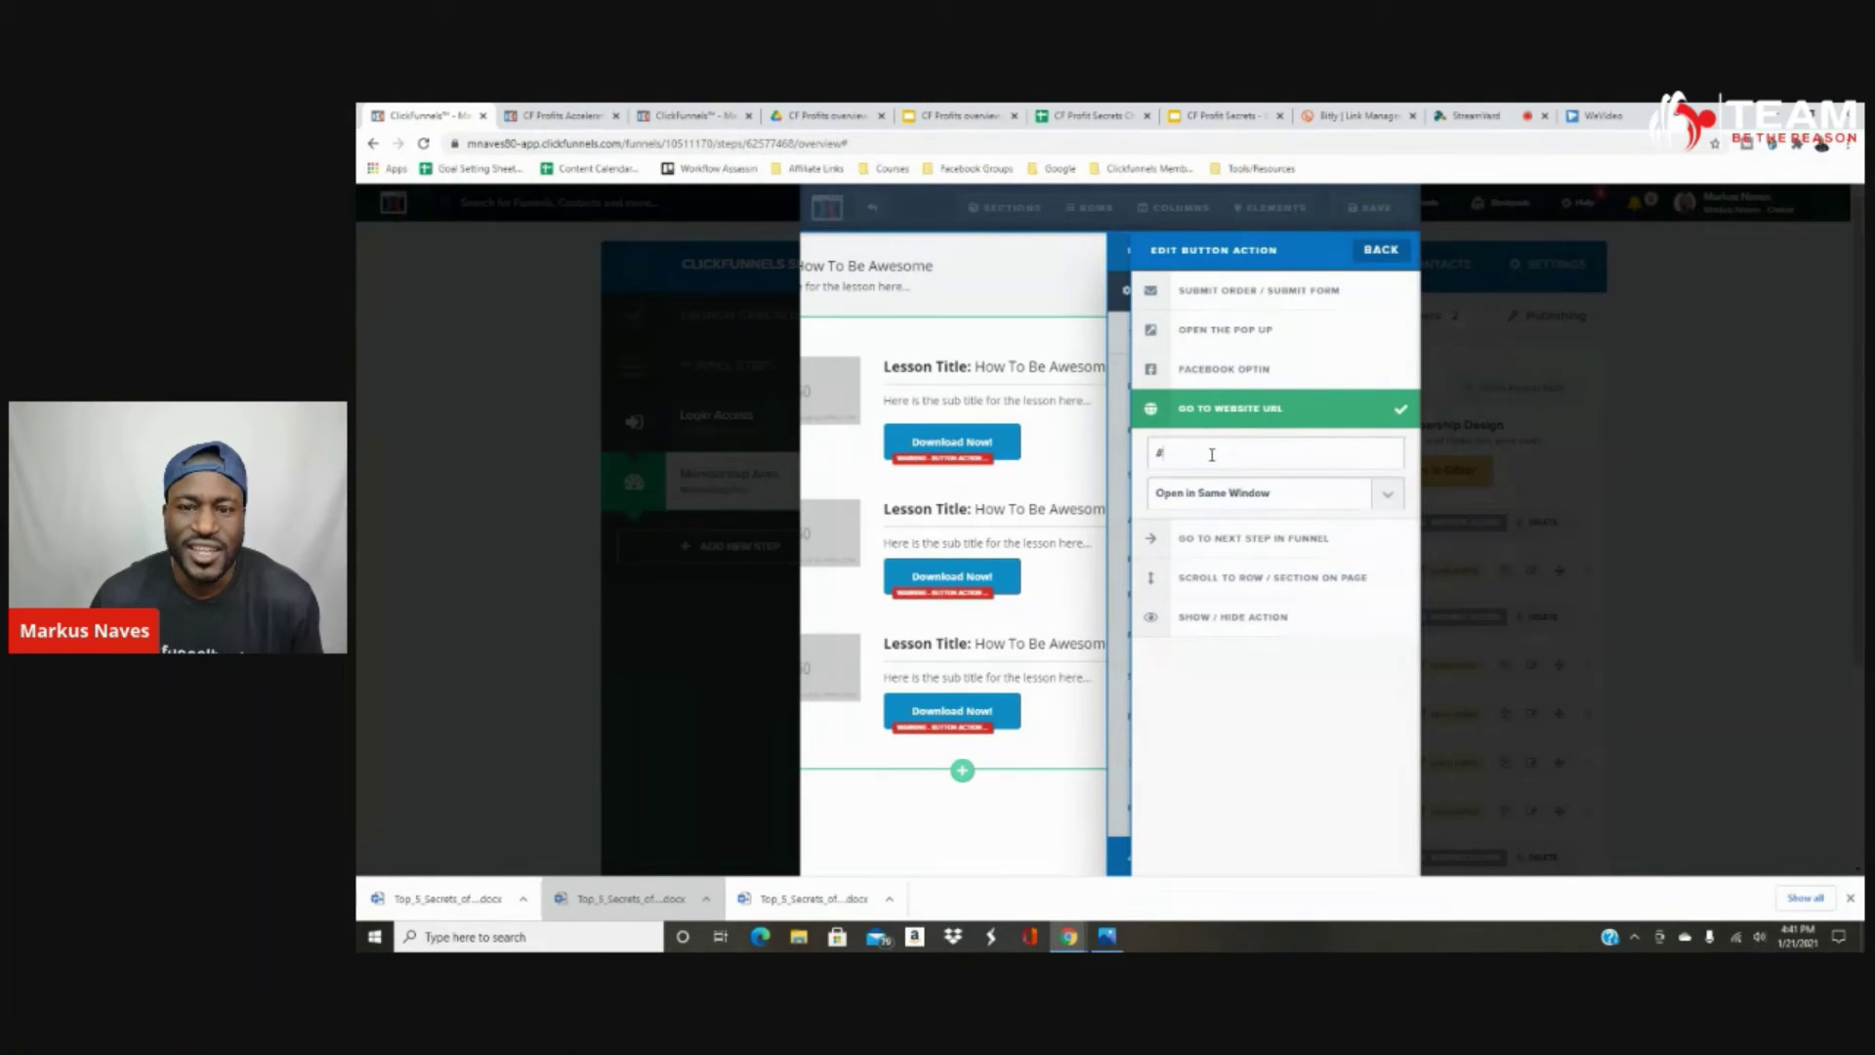
key(ctrl+v)
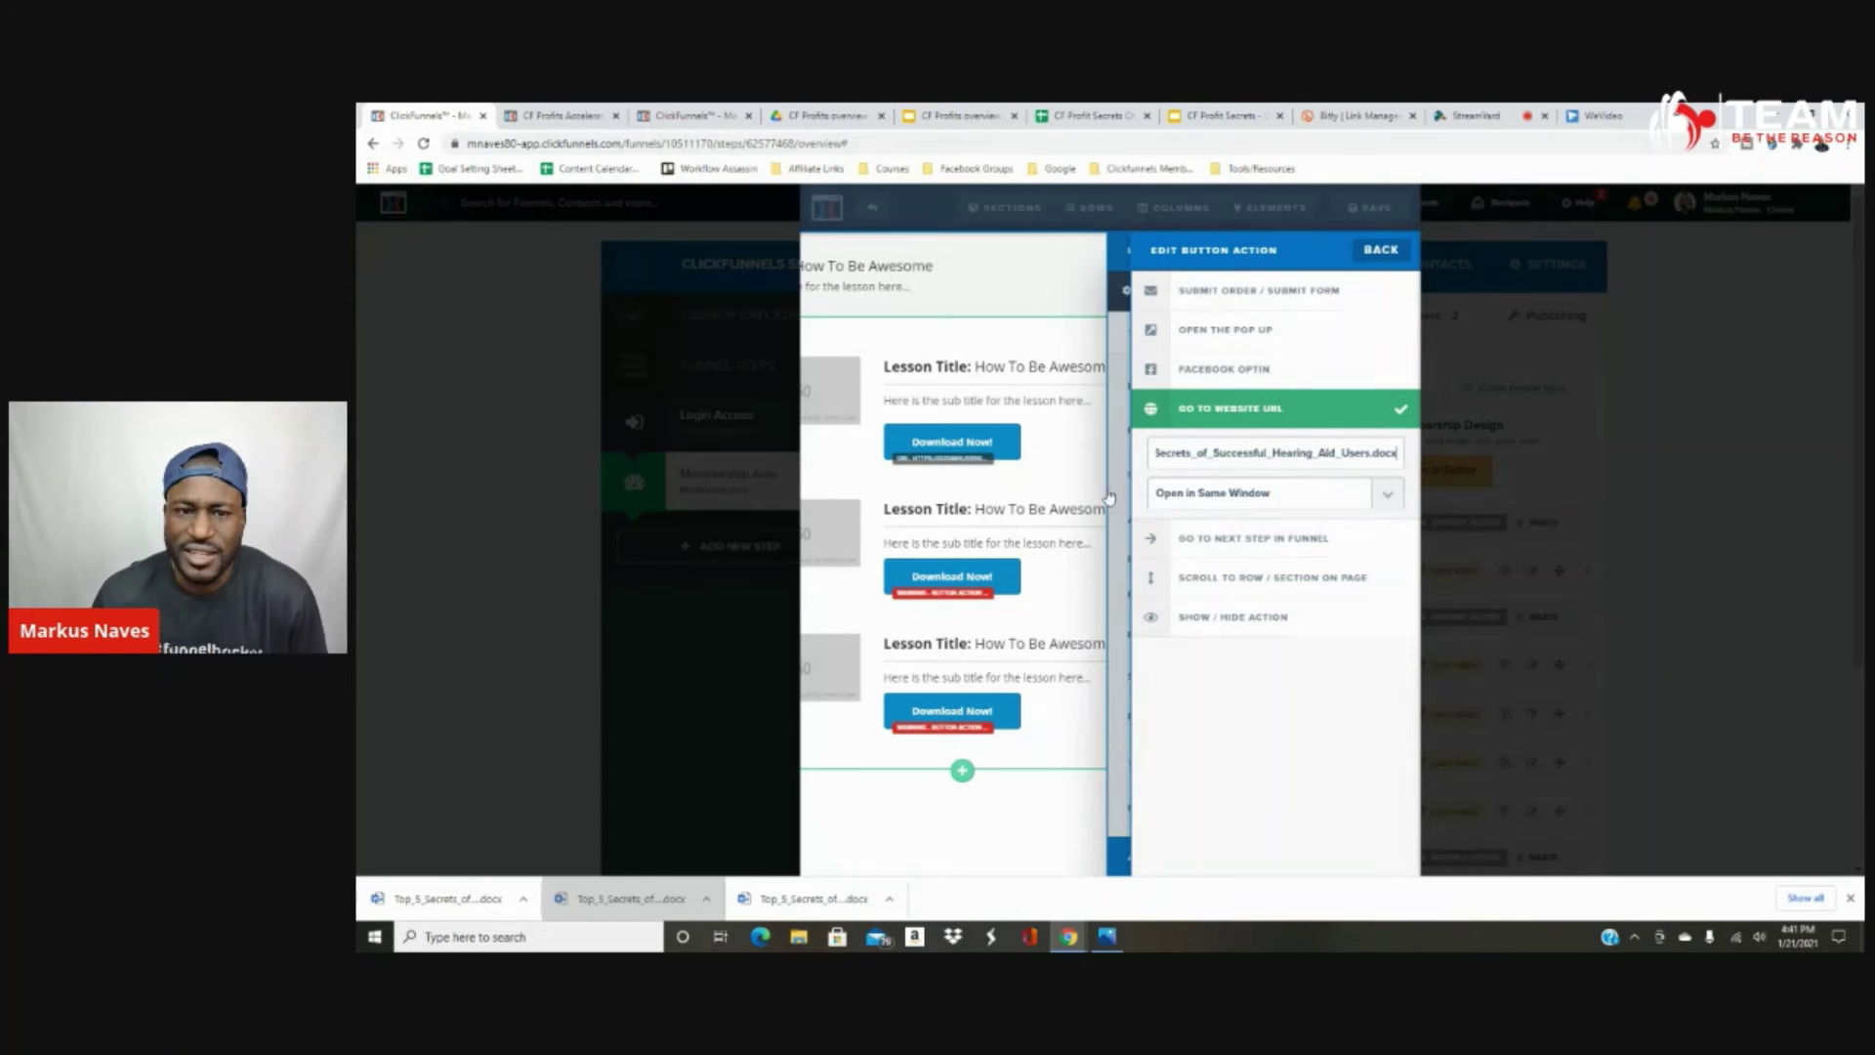
click(1075, 493)
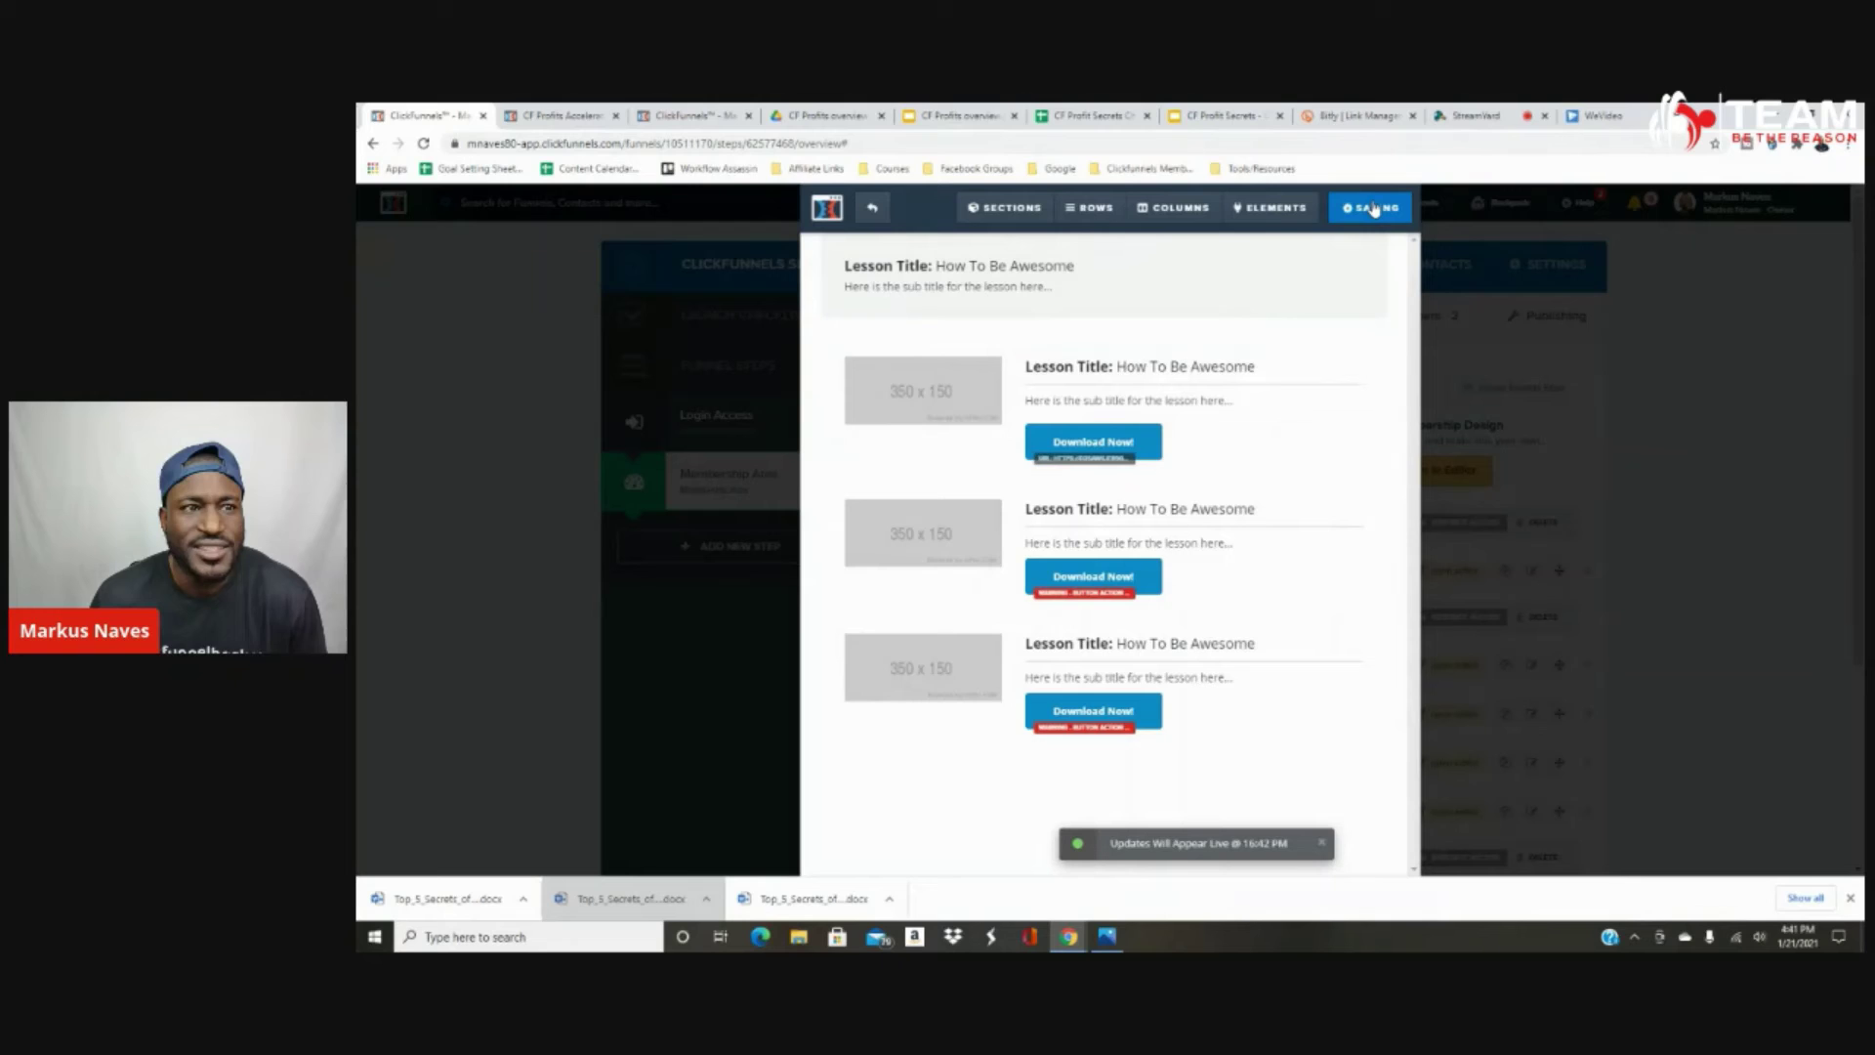
click(870, 208)
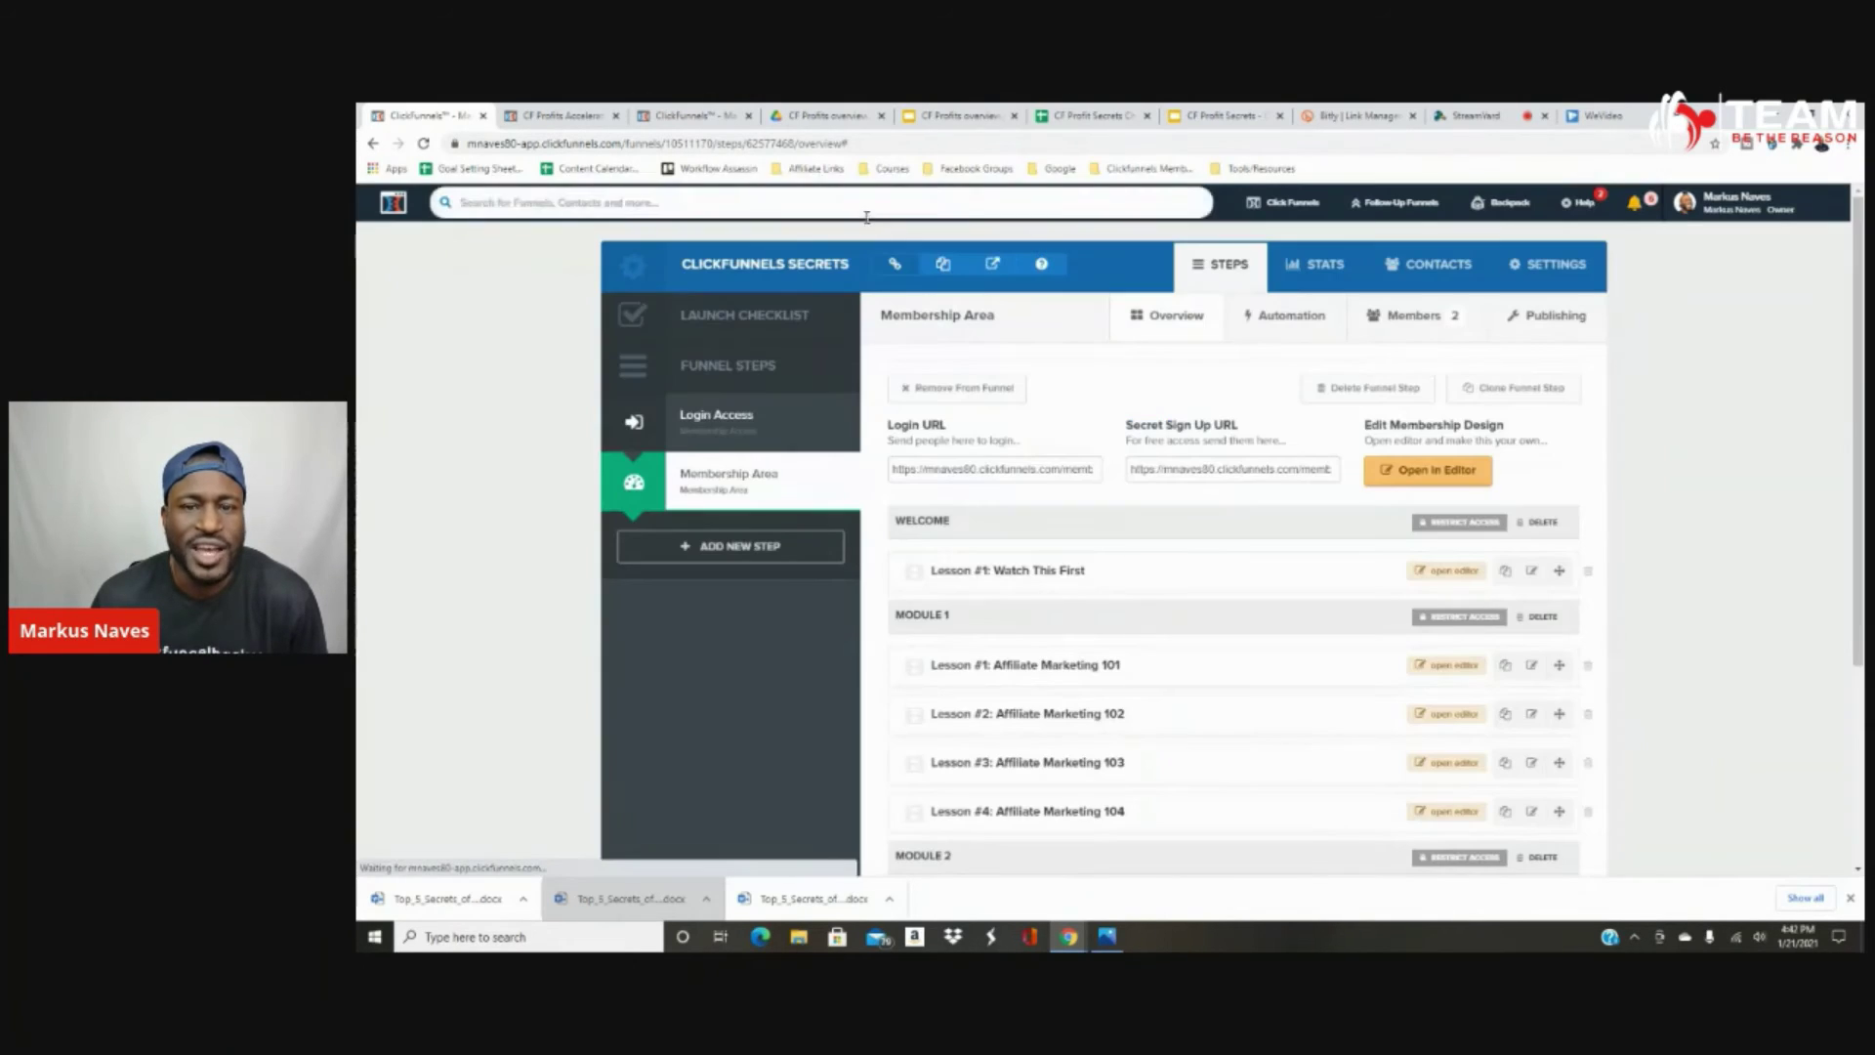
click(1459, 484)
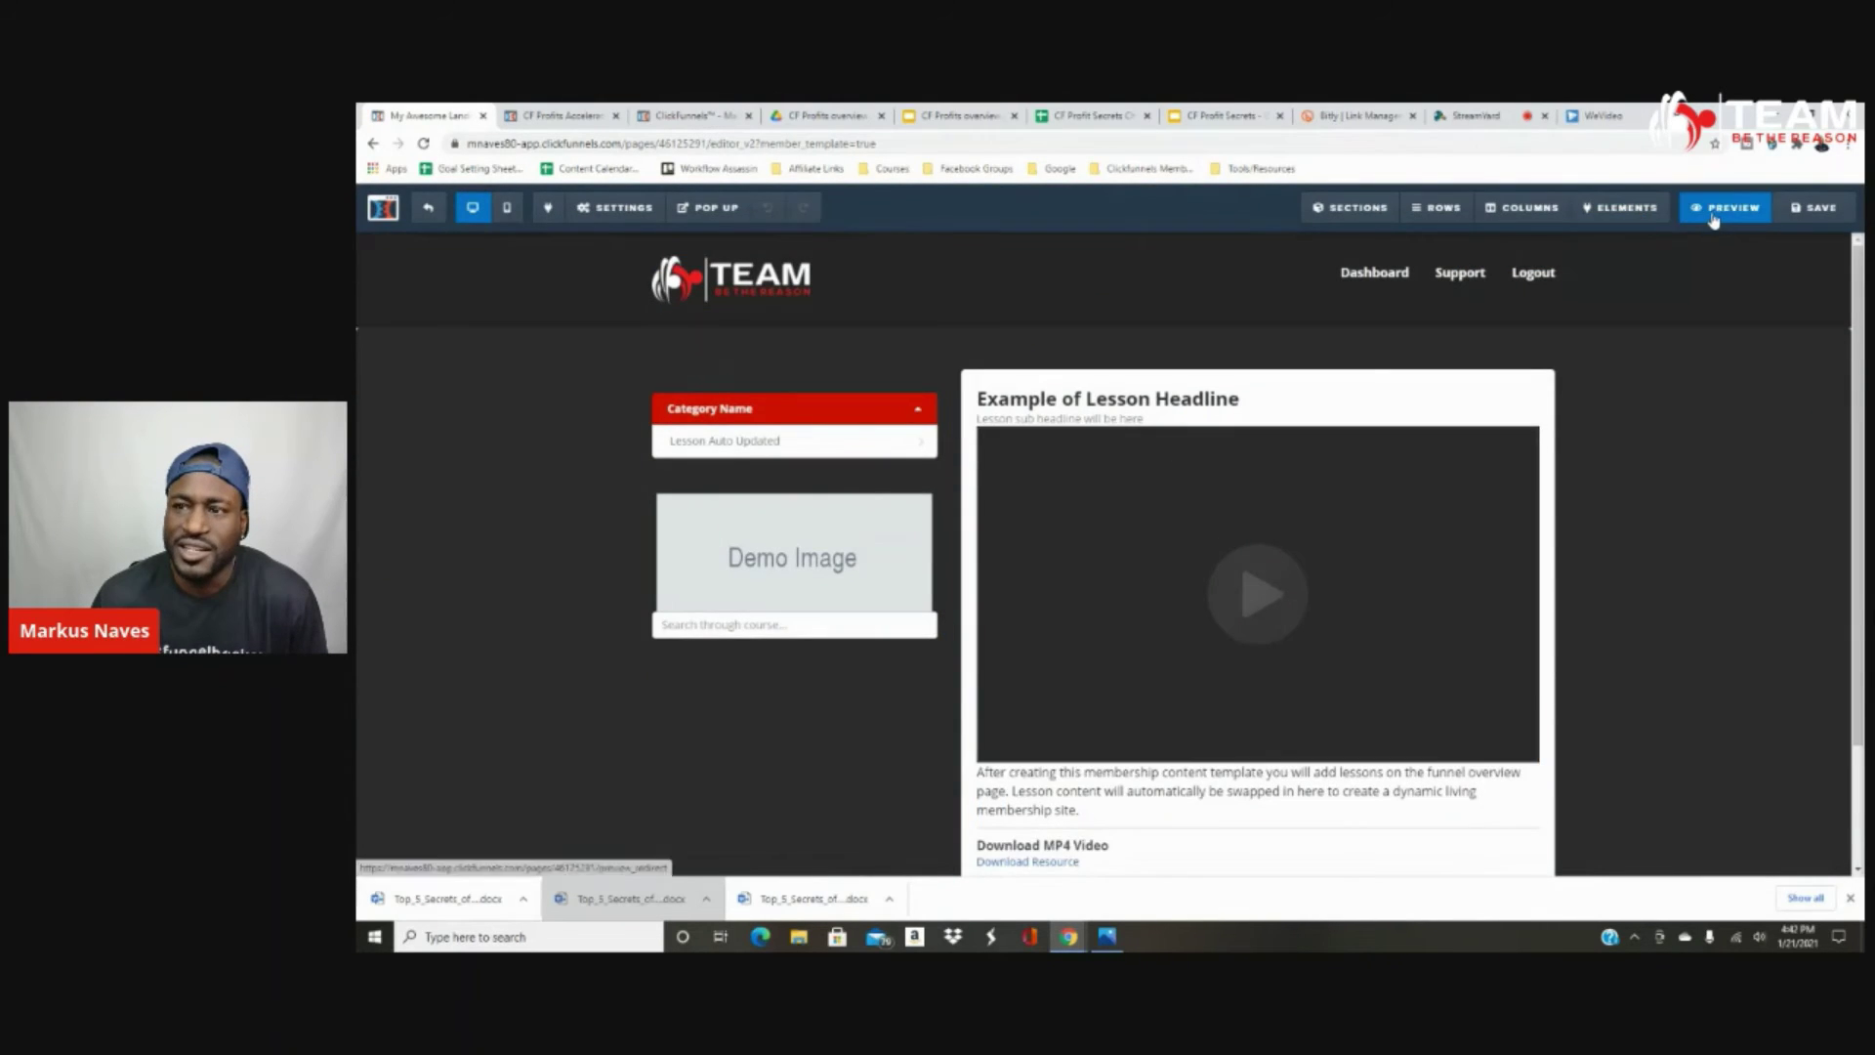
Preview the membership area, click Download Now, and open the downloaded hearing-aid .docx.
click(1717, 209)
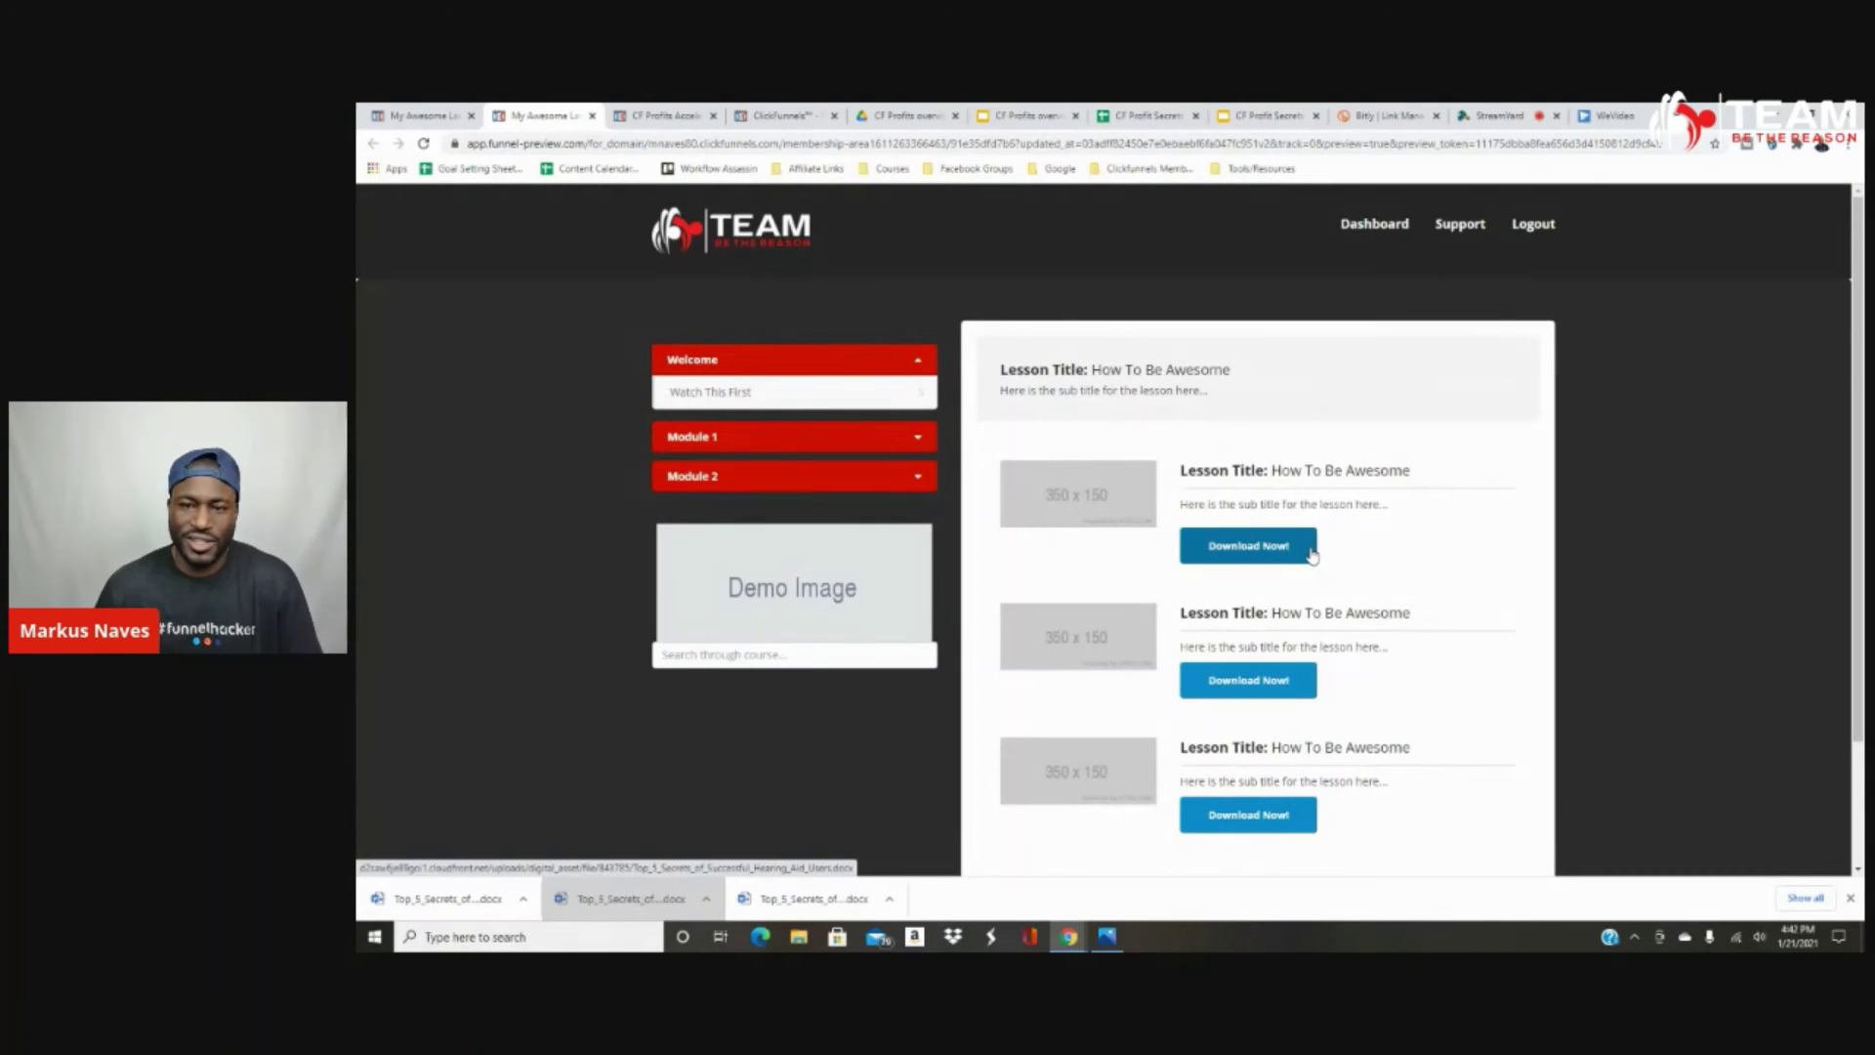
click(1252, 555)
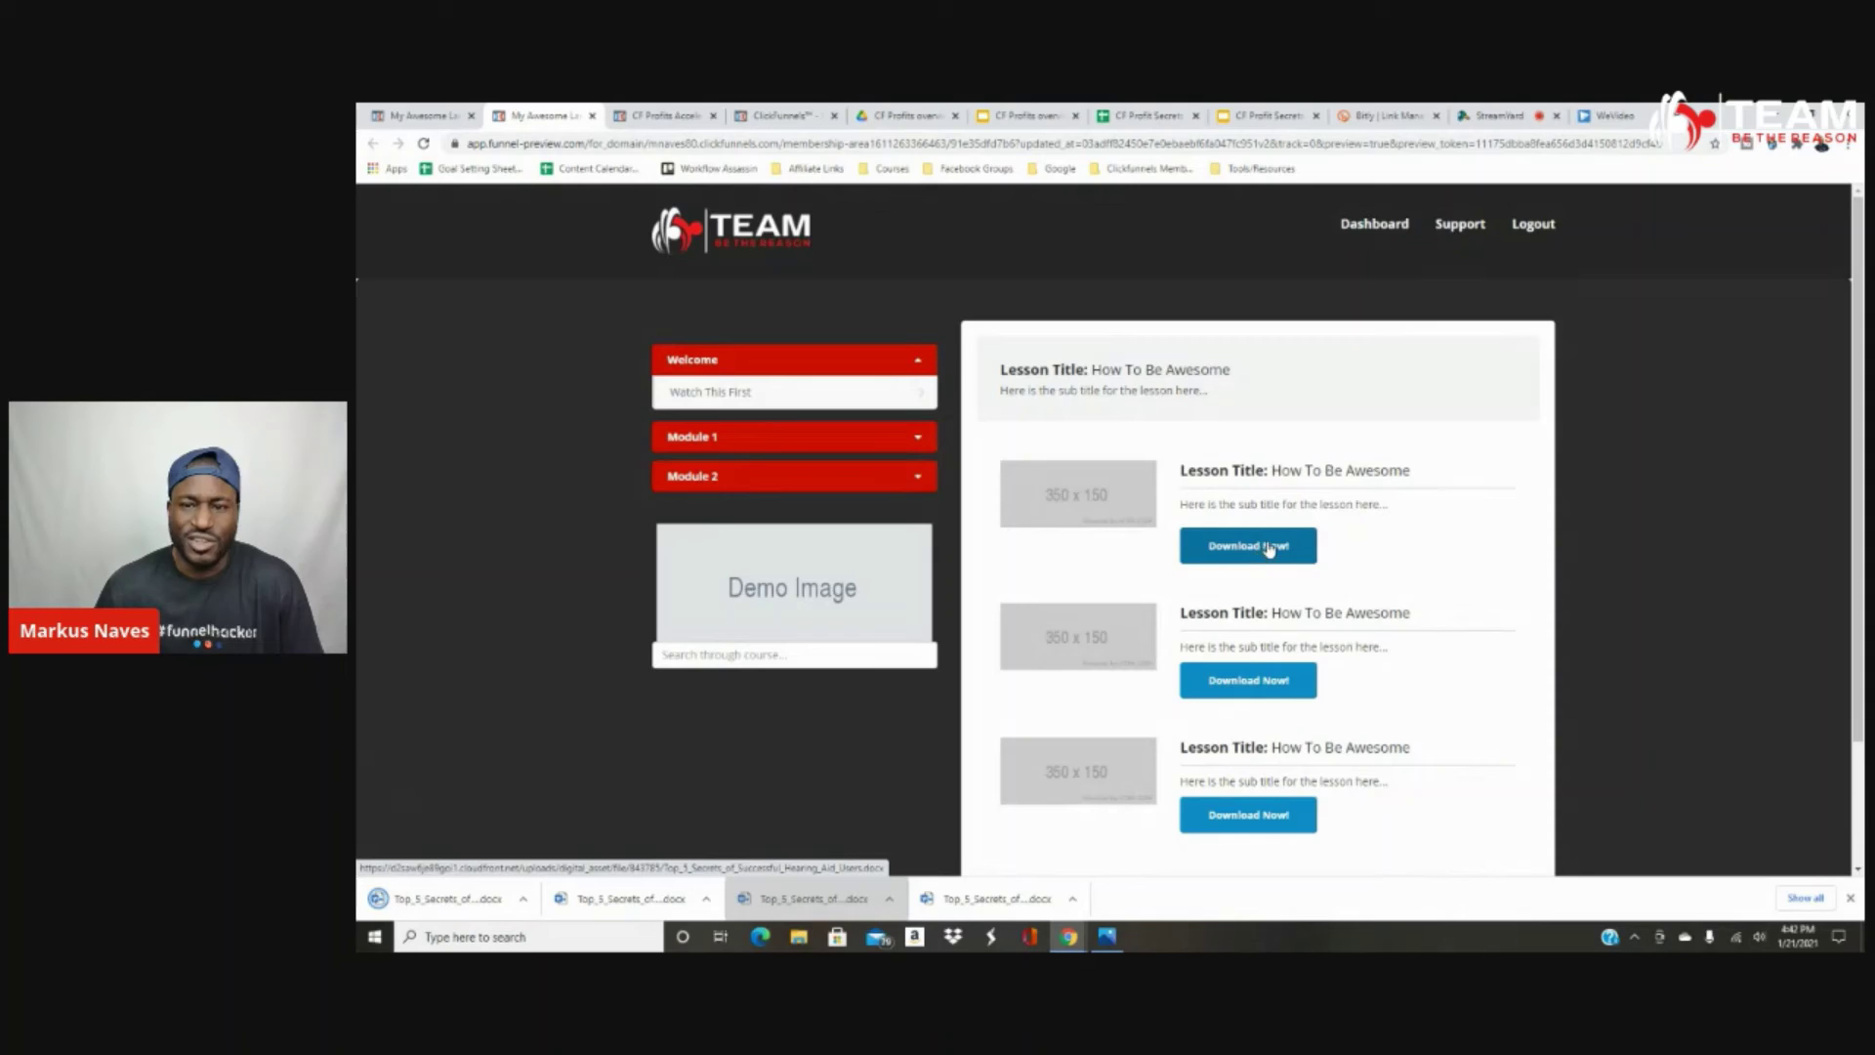
click(463, 900)
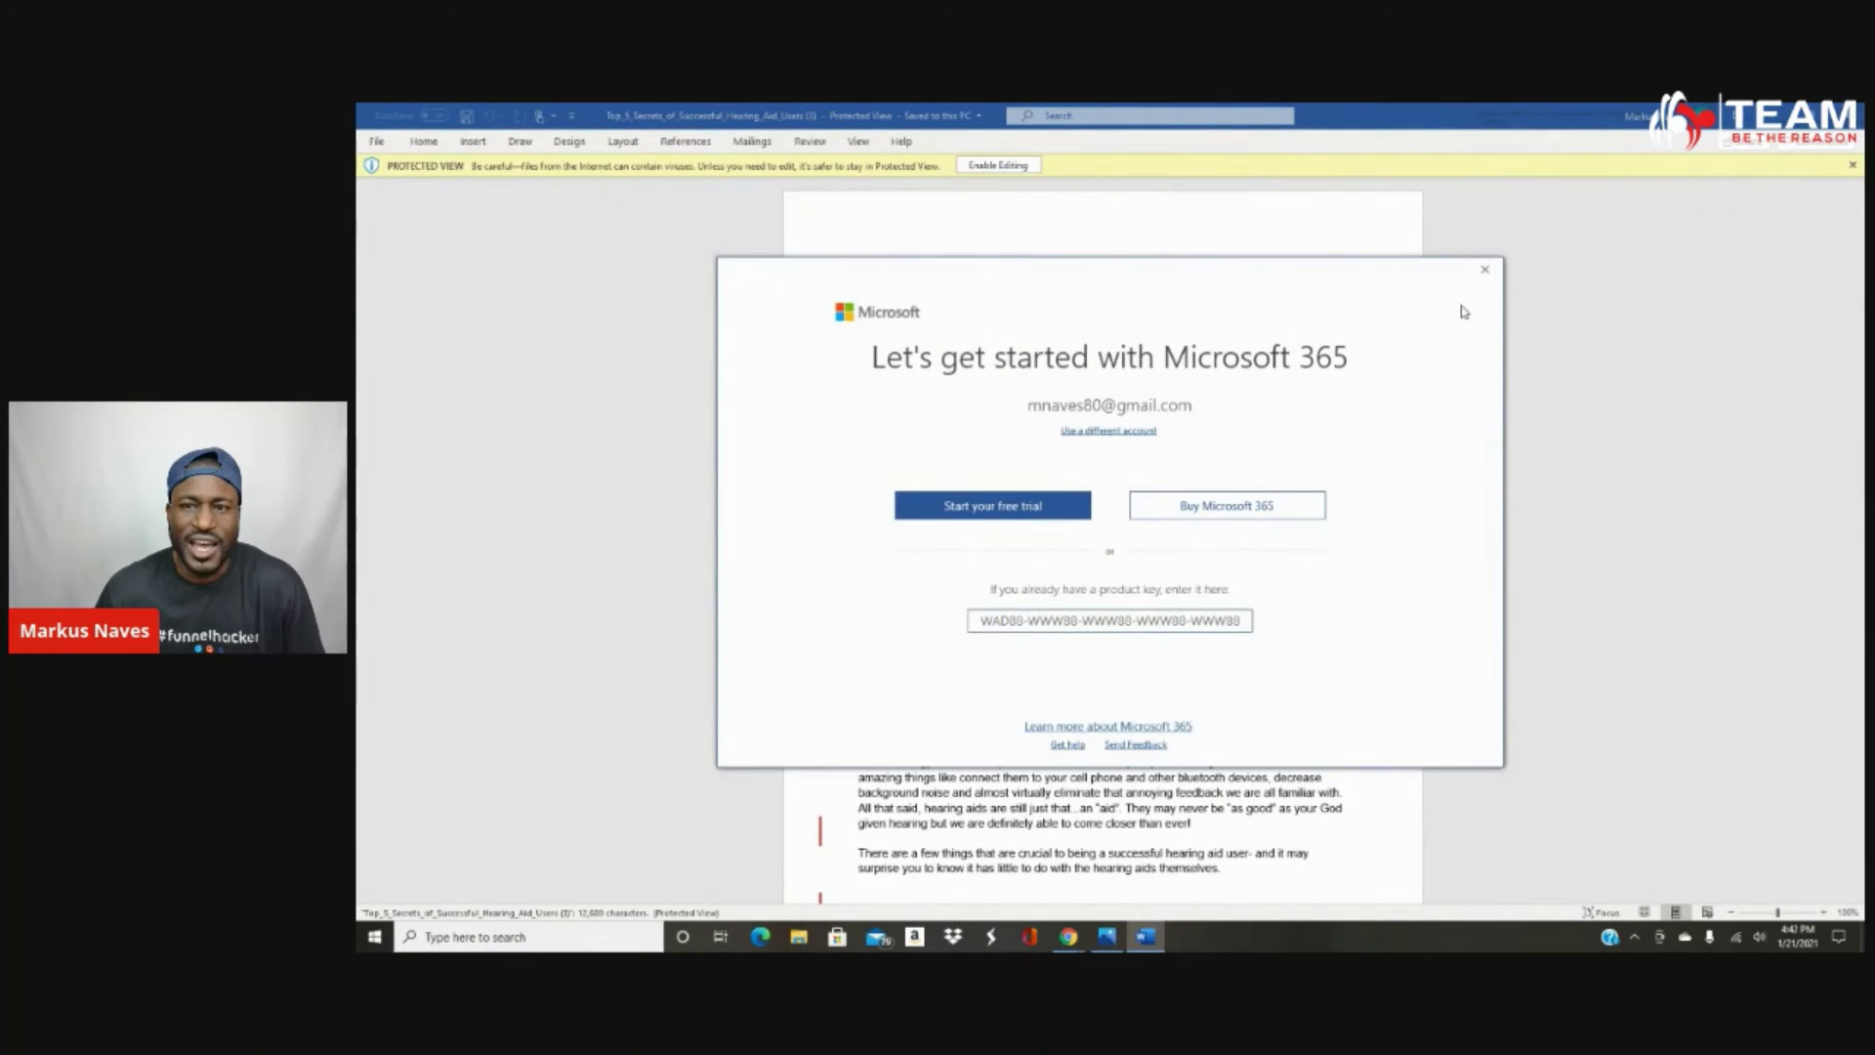
click(1485, 272)
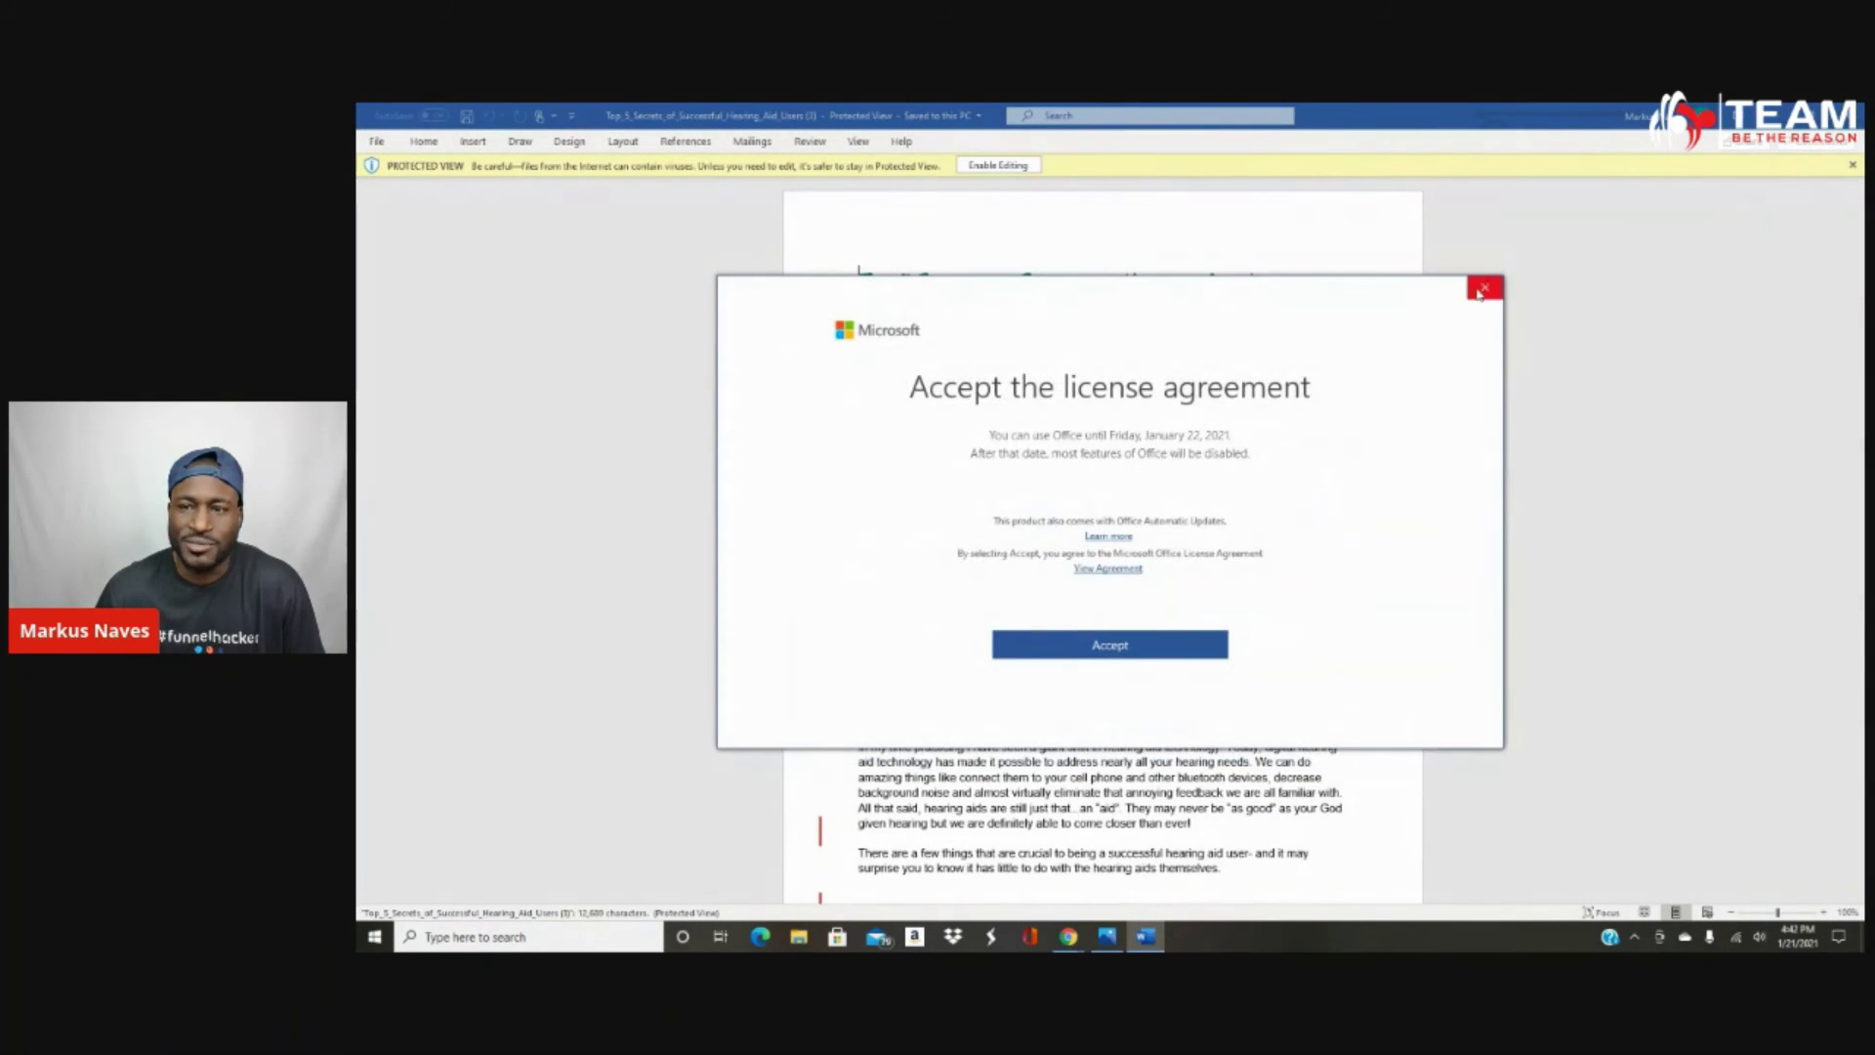
click(1486, 289)
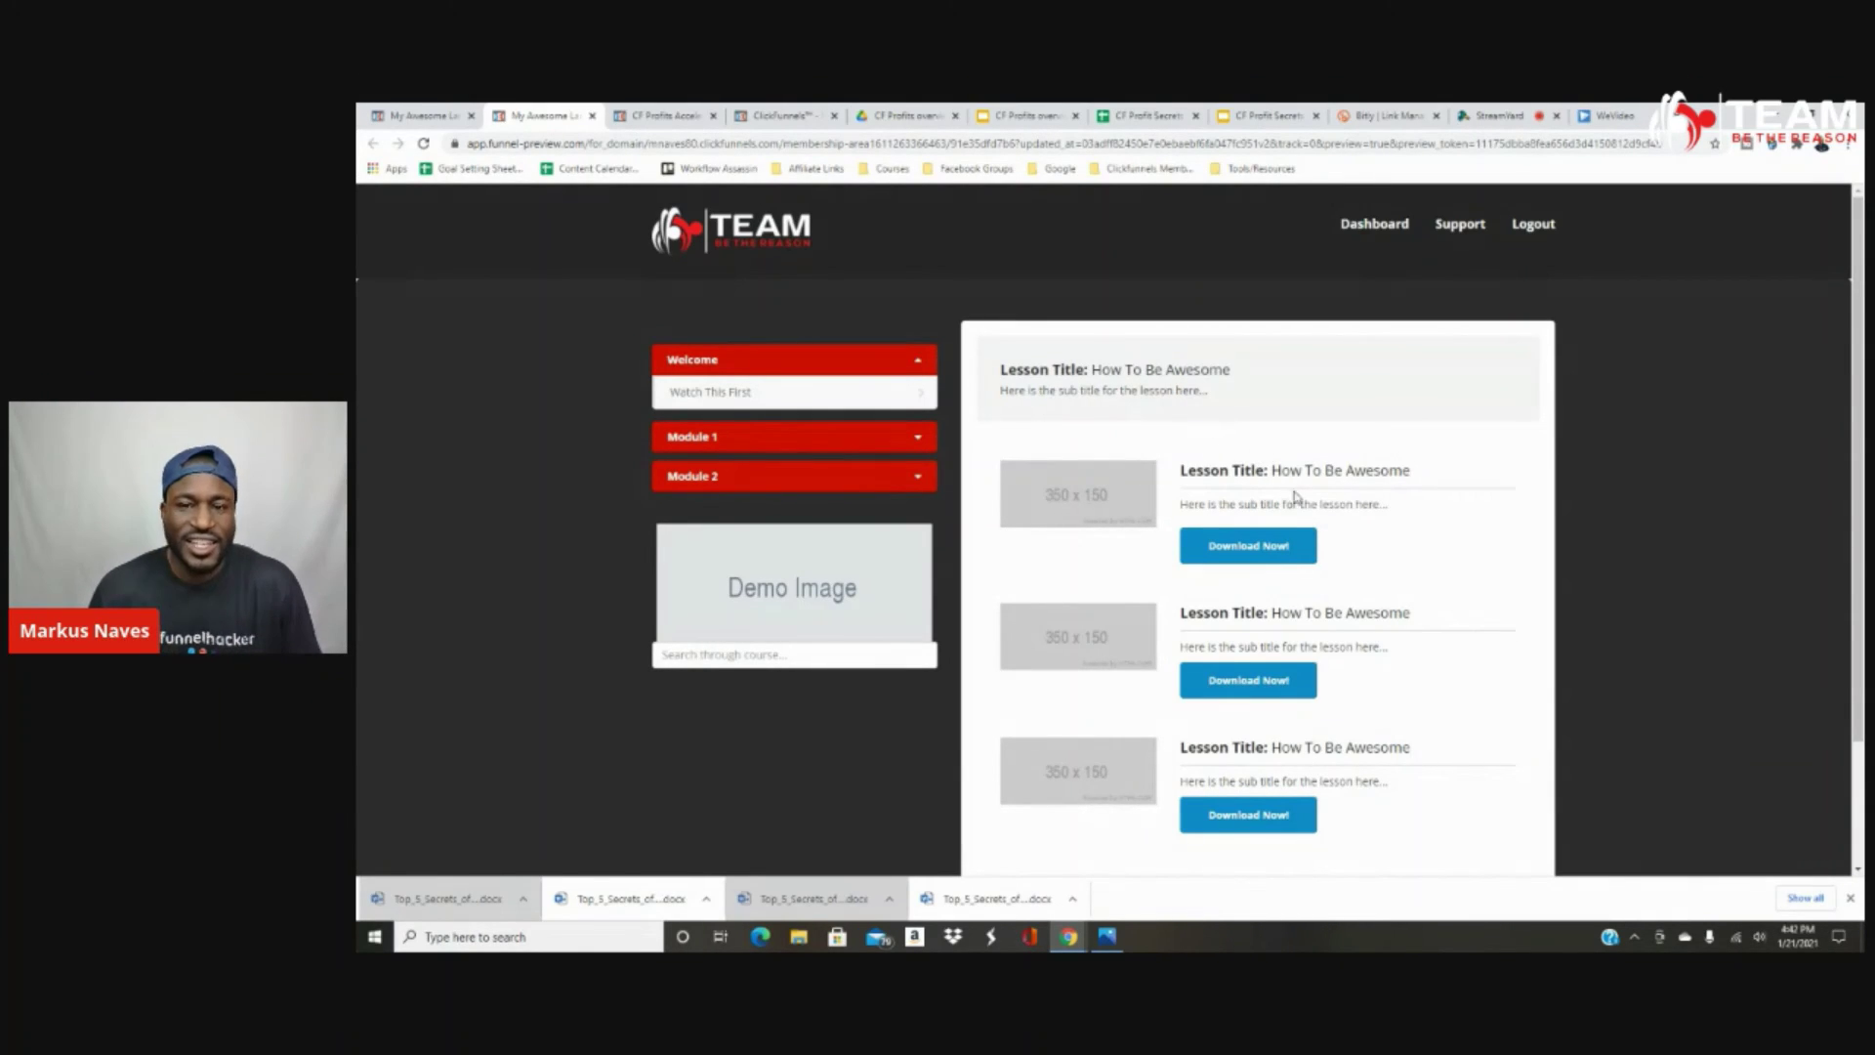
Exit the membership page editor and open Digital Assets under Account Settings.
click(411, 117)
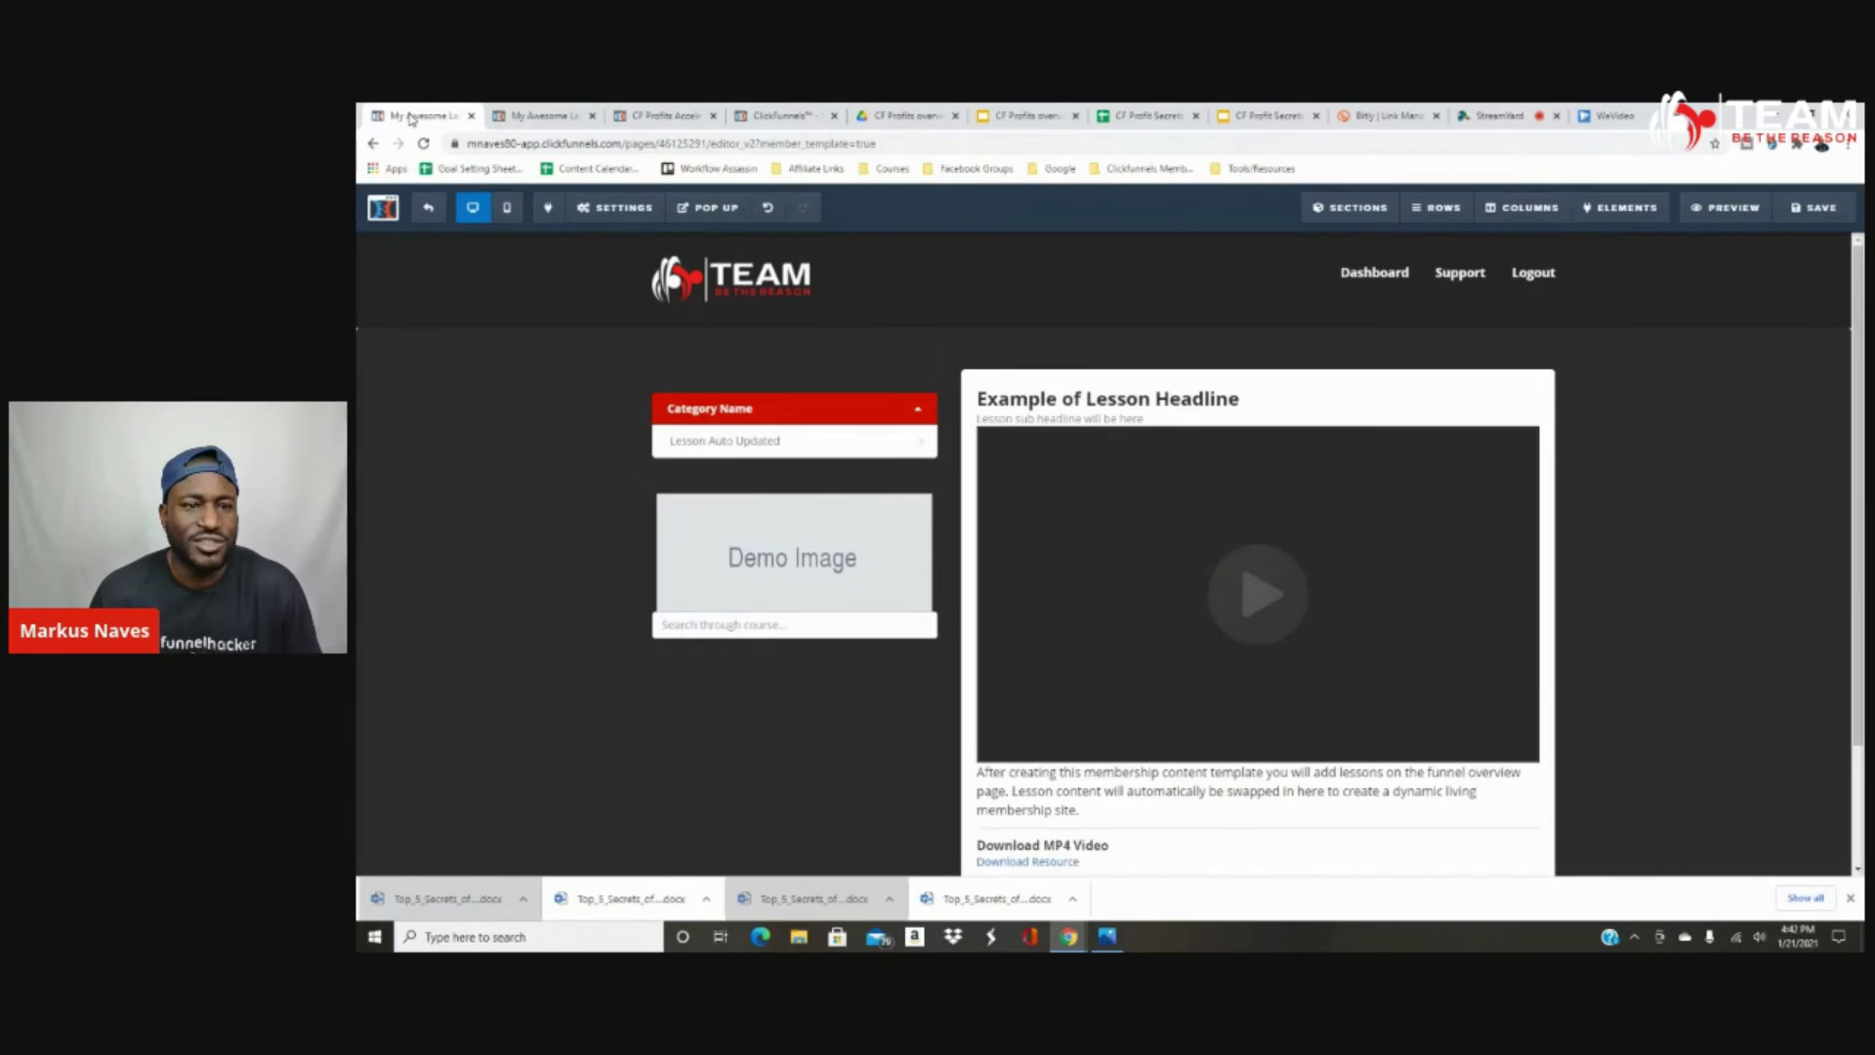
click(443, 215)
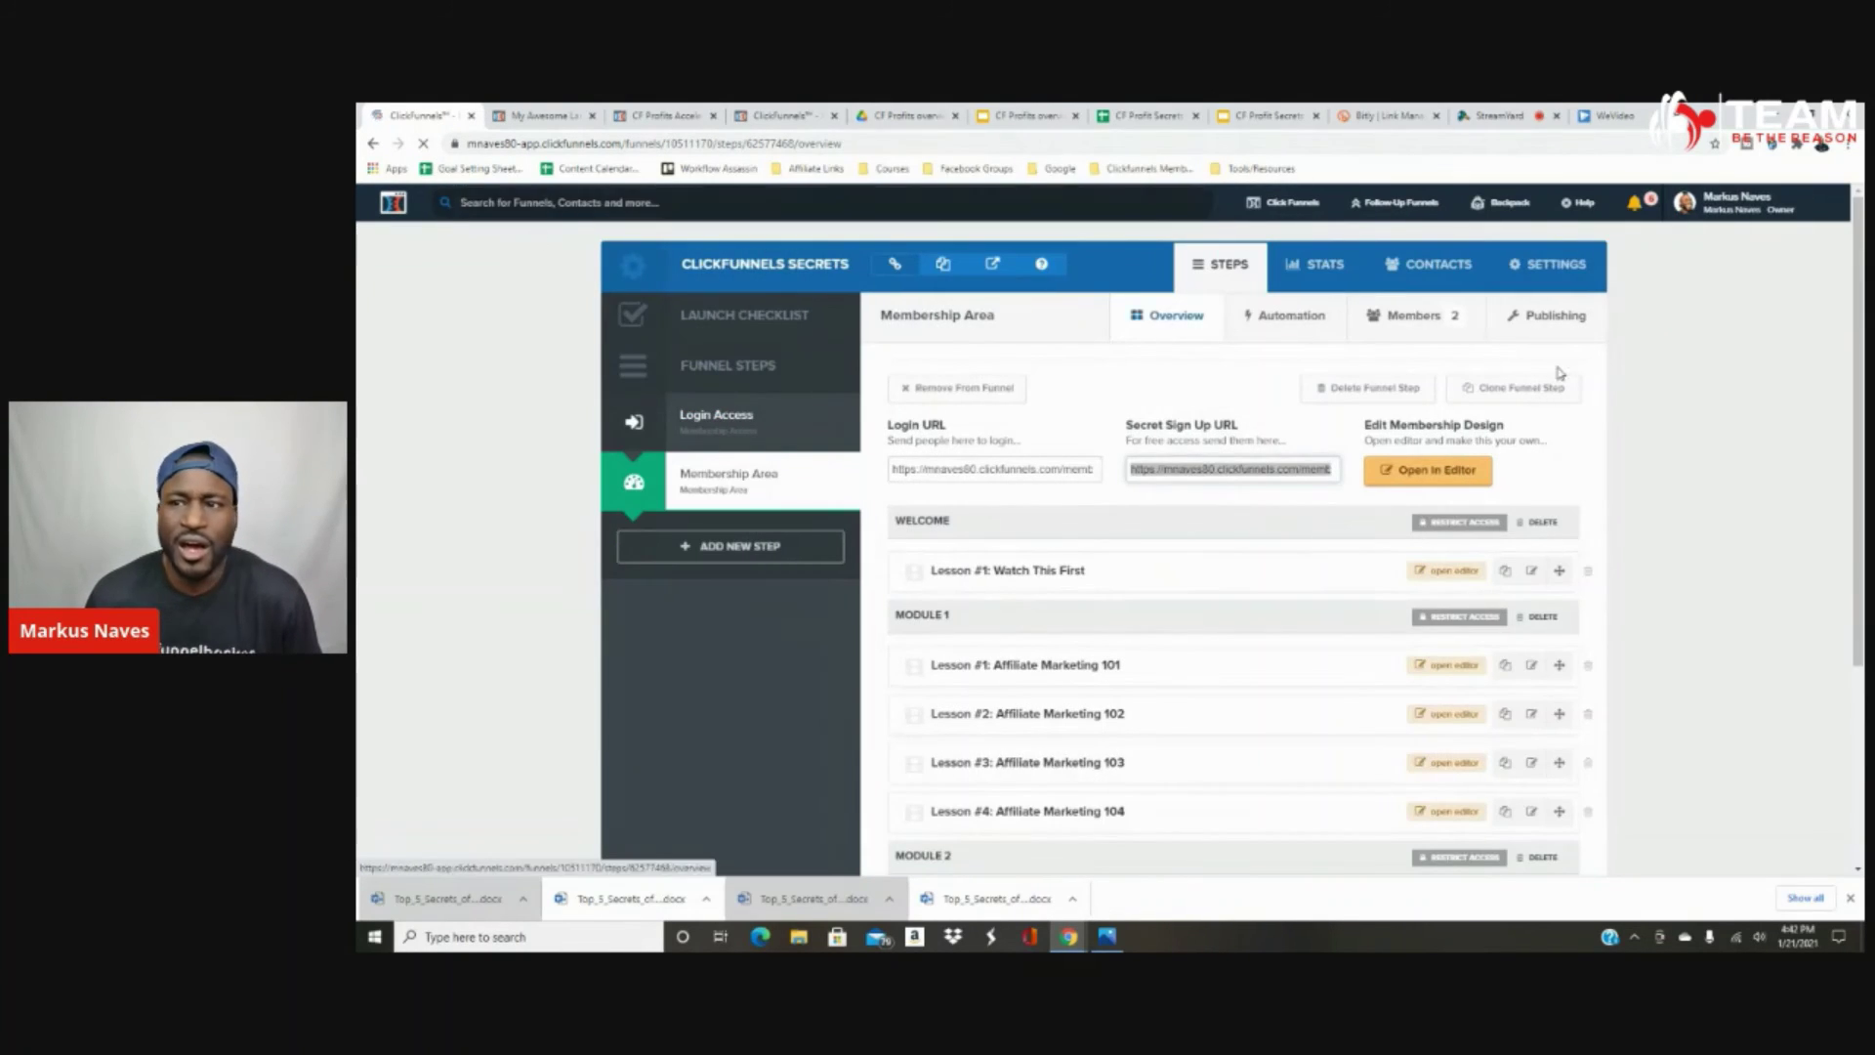
click(1740, 198)
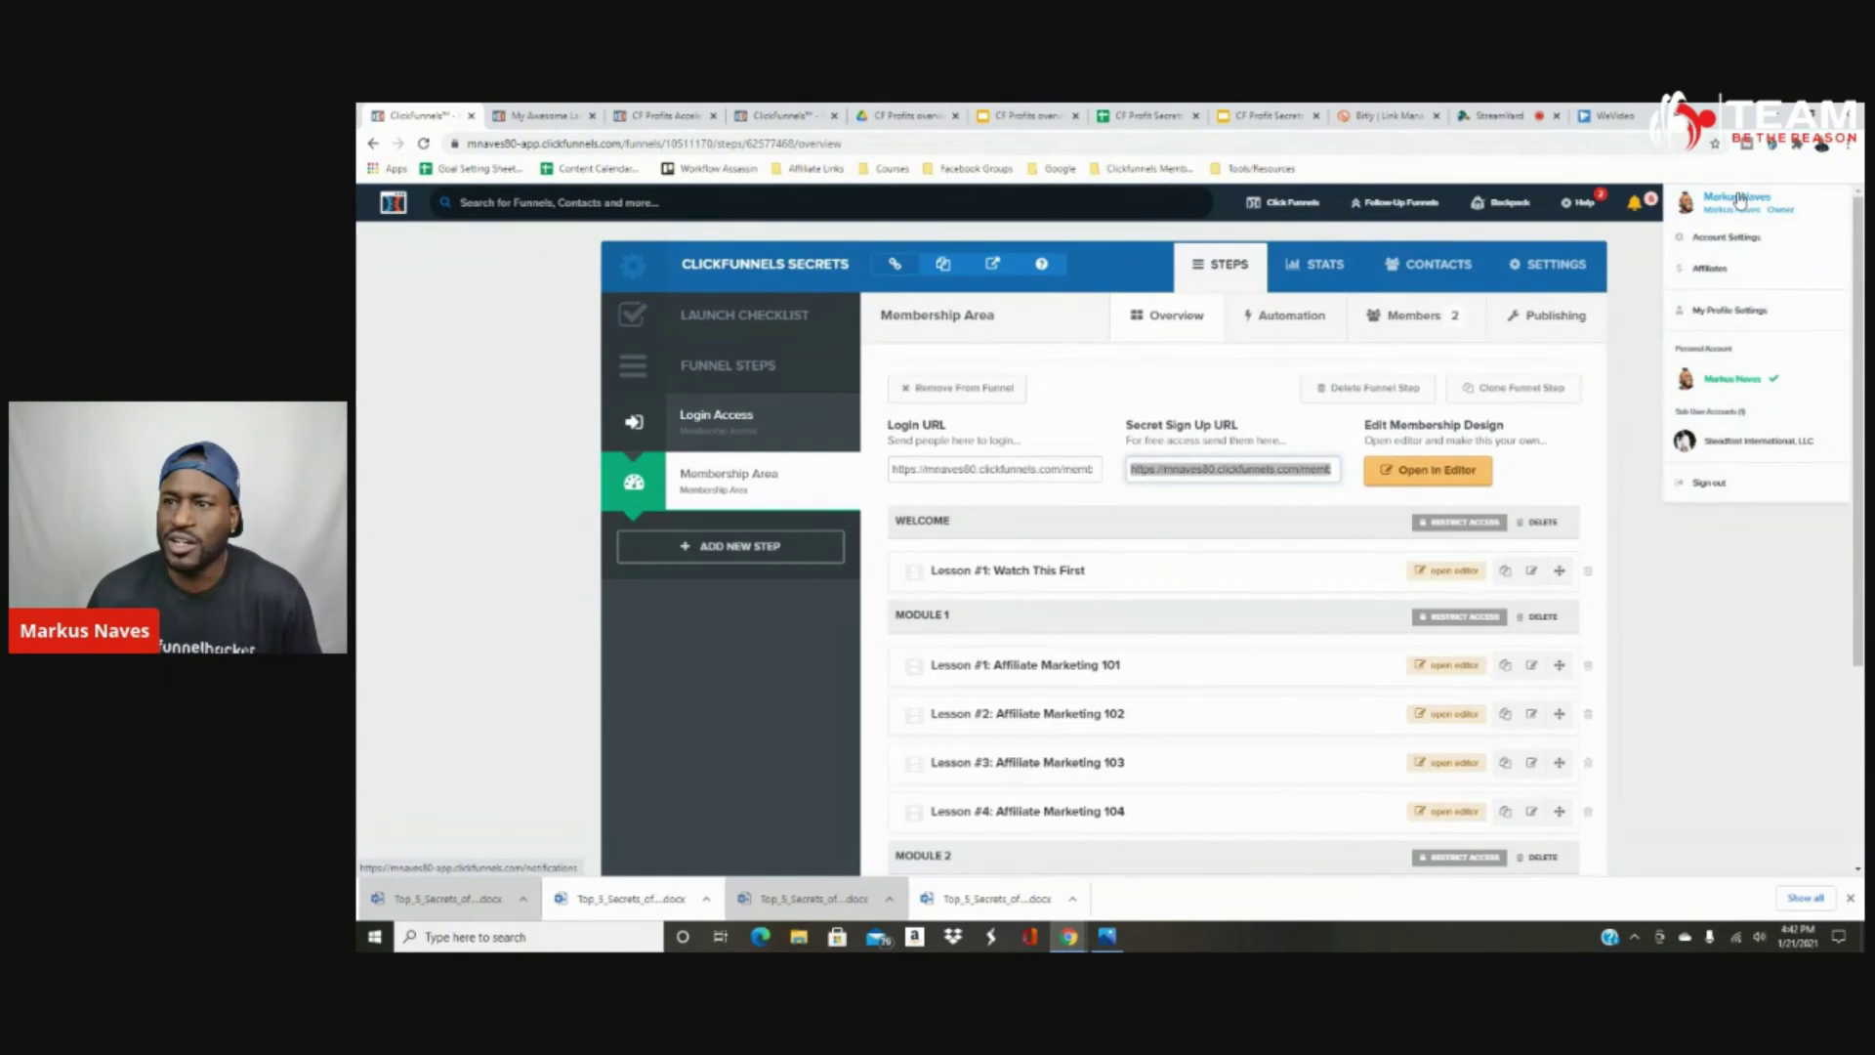
click(1729, 237)
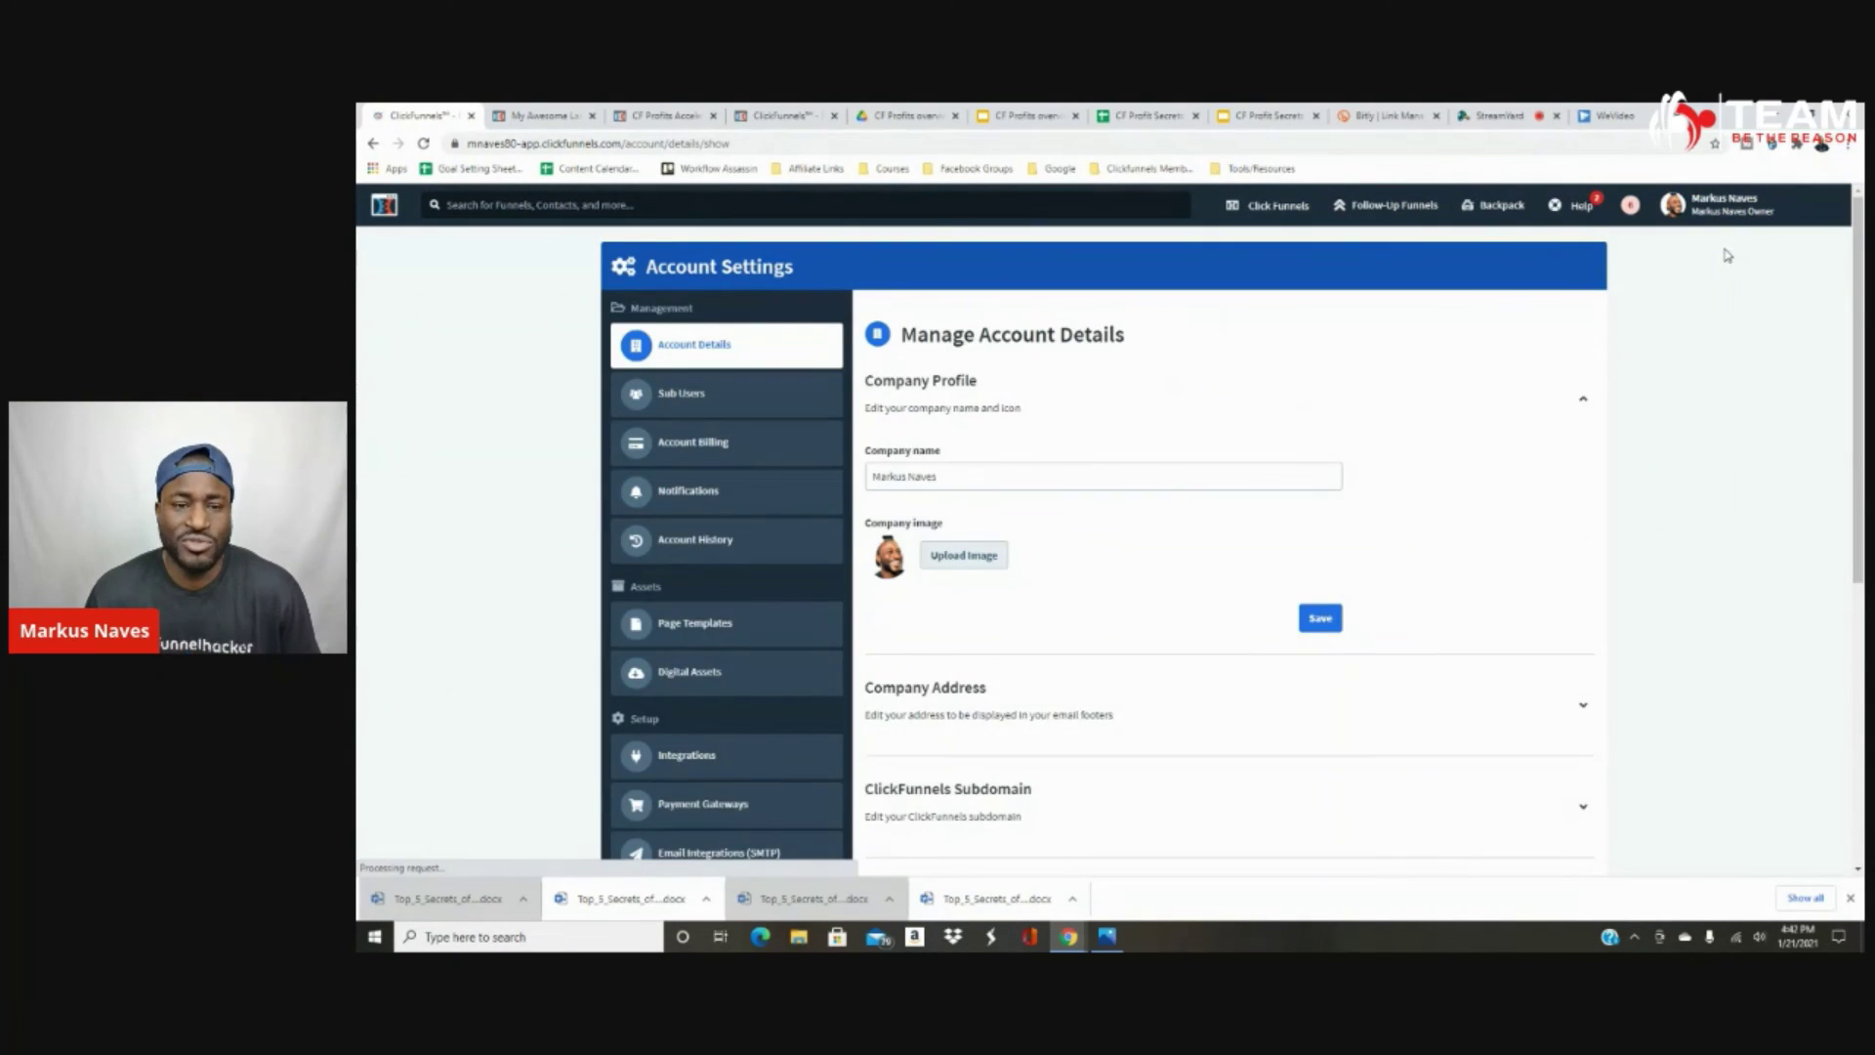
click(710, 685)
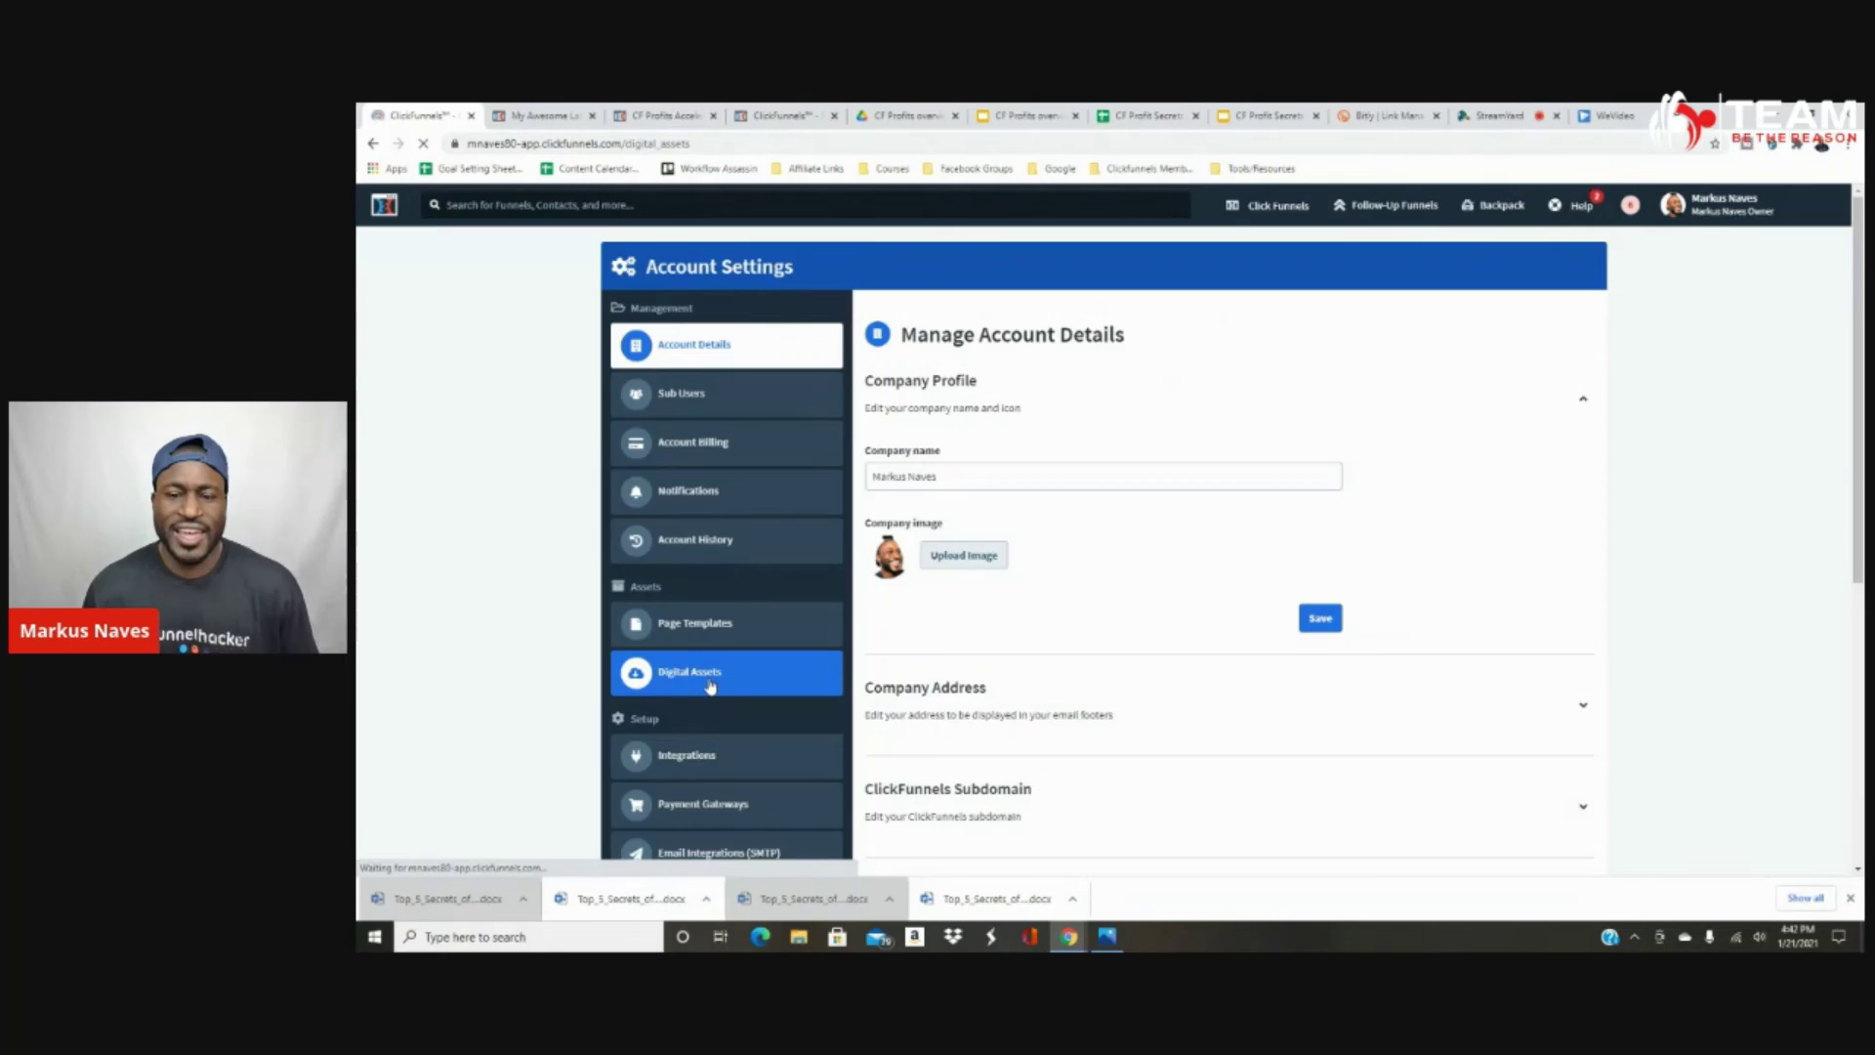